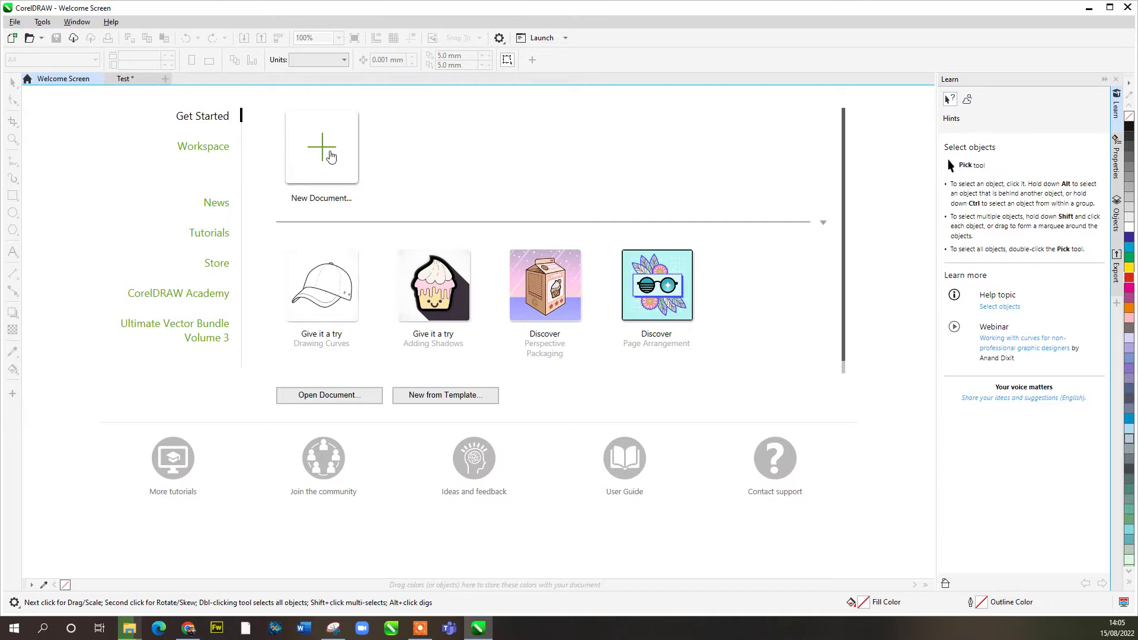
# Start a new document named Gecko with 2 A4 pages at 210 × 297 mm
pyautogui.click(330, 155)
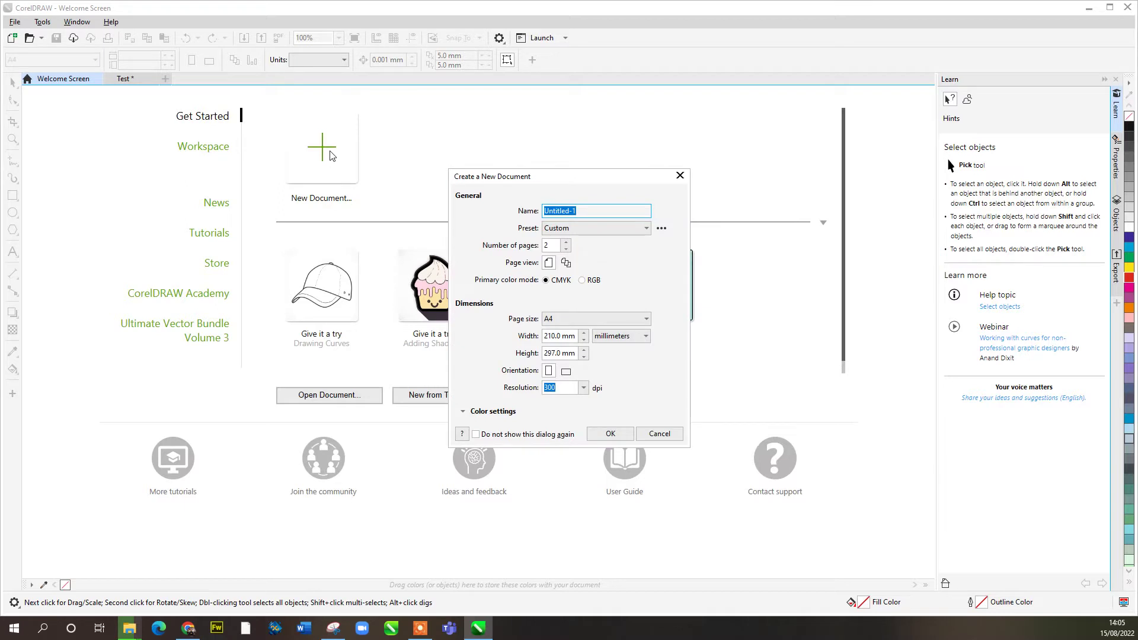
pyautogui.click(586, 209)
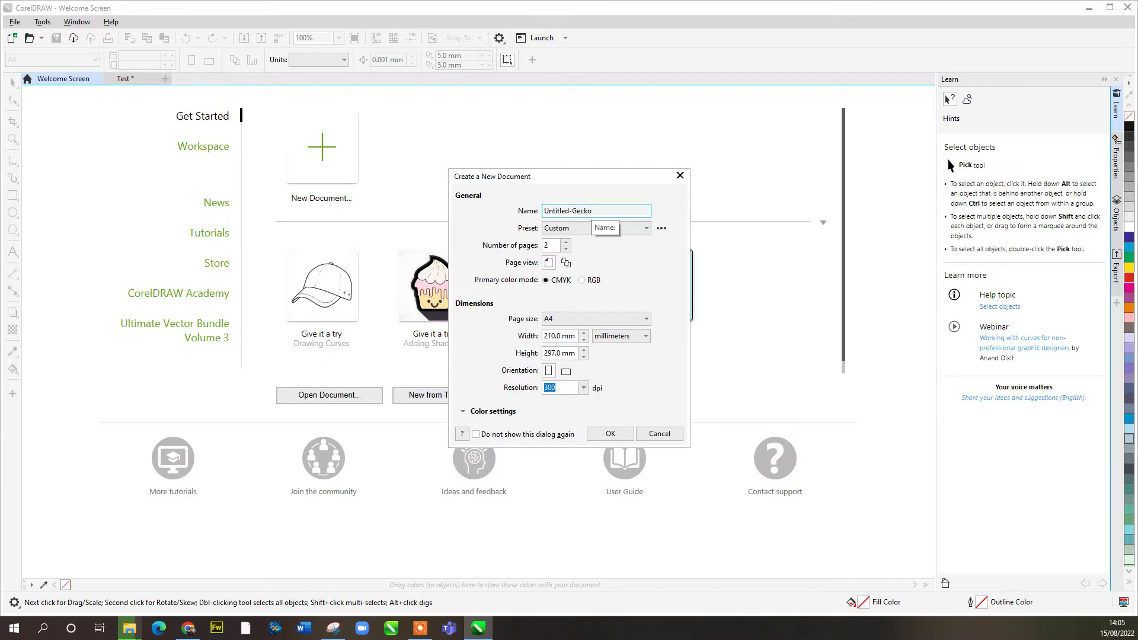
pyautogui.moveTo(573, 210); pyautogui.dragTo(481, 209)
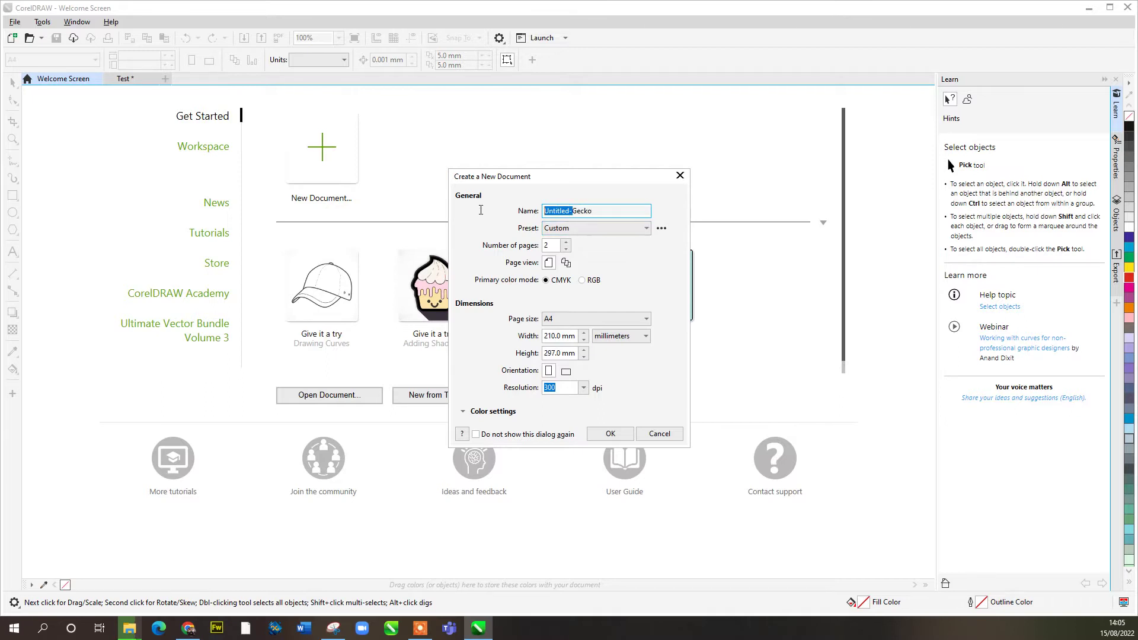
pyautogui.press('BackSpace')
pyautogui.click(570, 315)
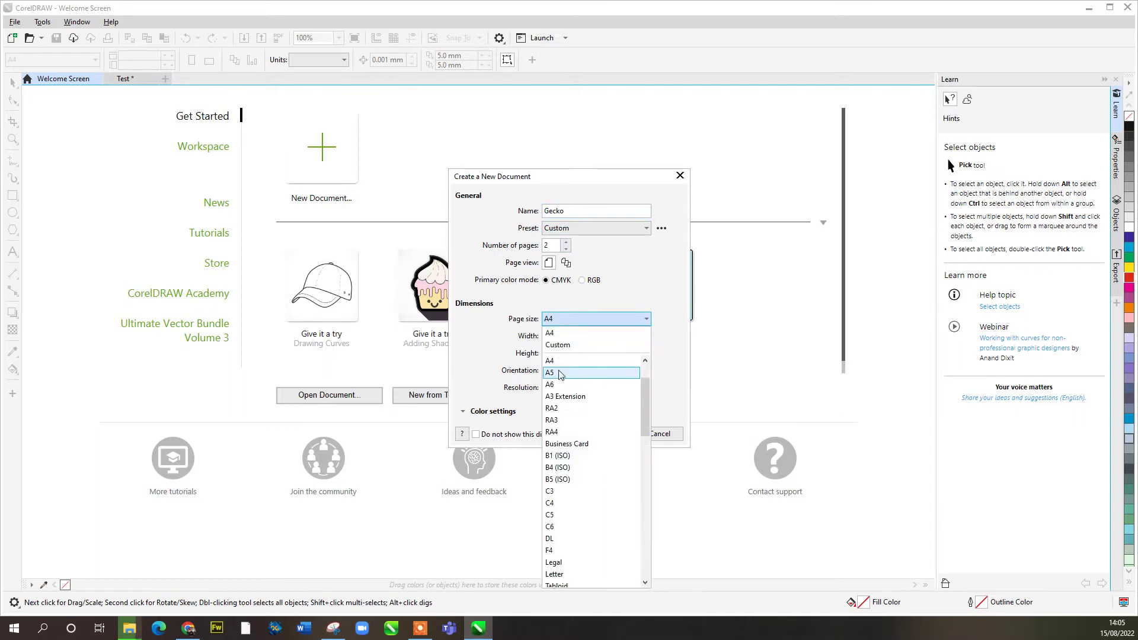
pyautogui.click(661, 310)
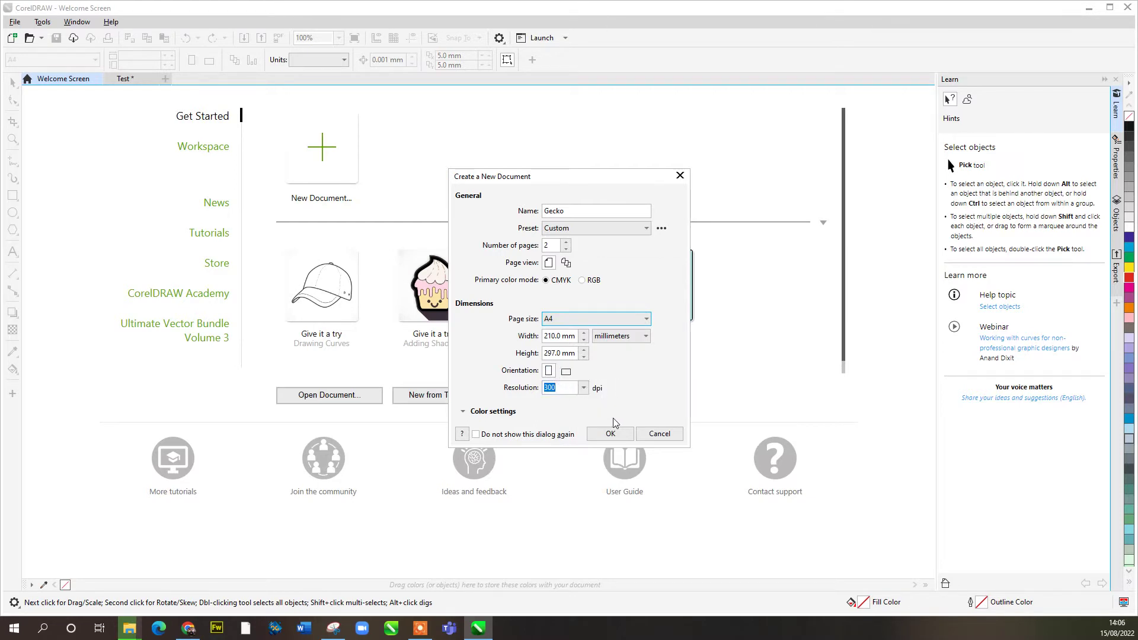
pyautogui.click(610, 434)
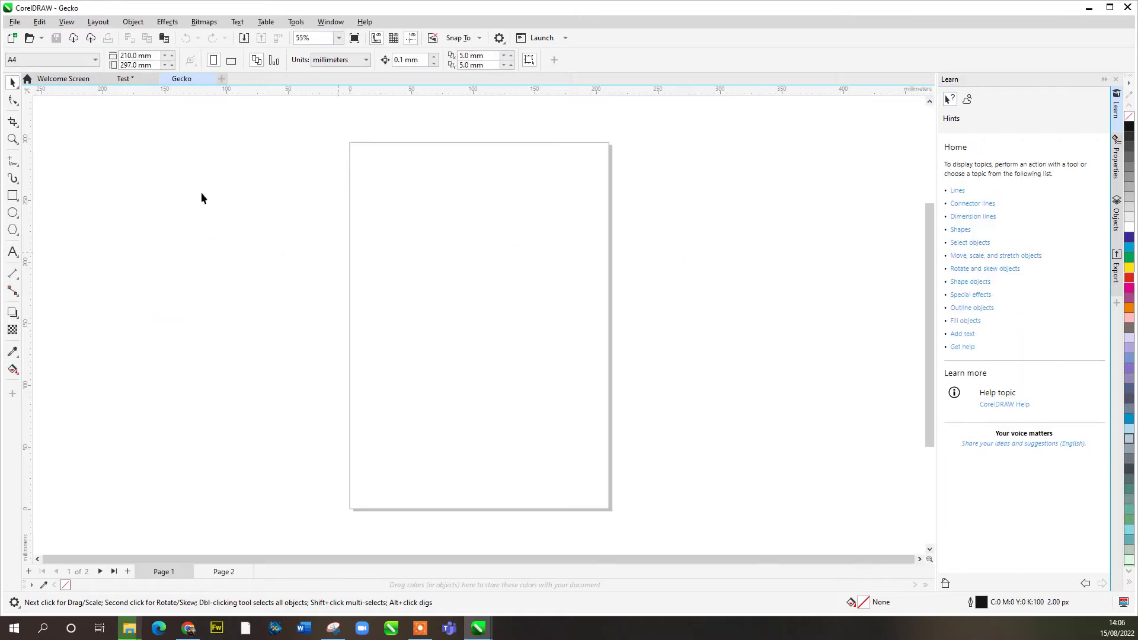
pyautogui.click(15, 22)
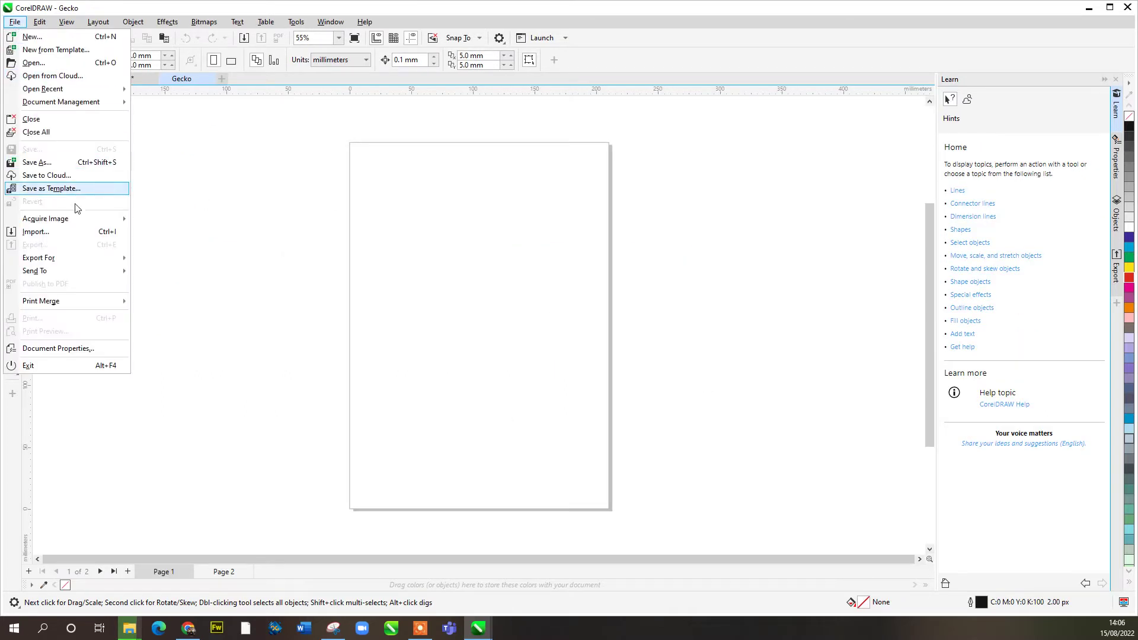
# Import the Gecko photo from the Corel folder and place it on page 1
pyautogui.click(77, 231)
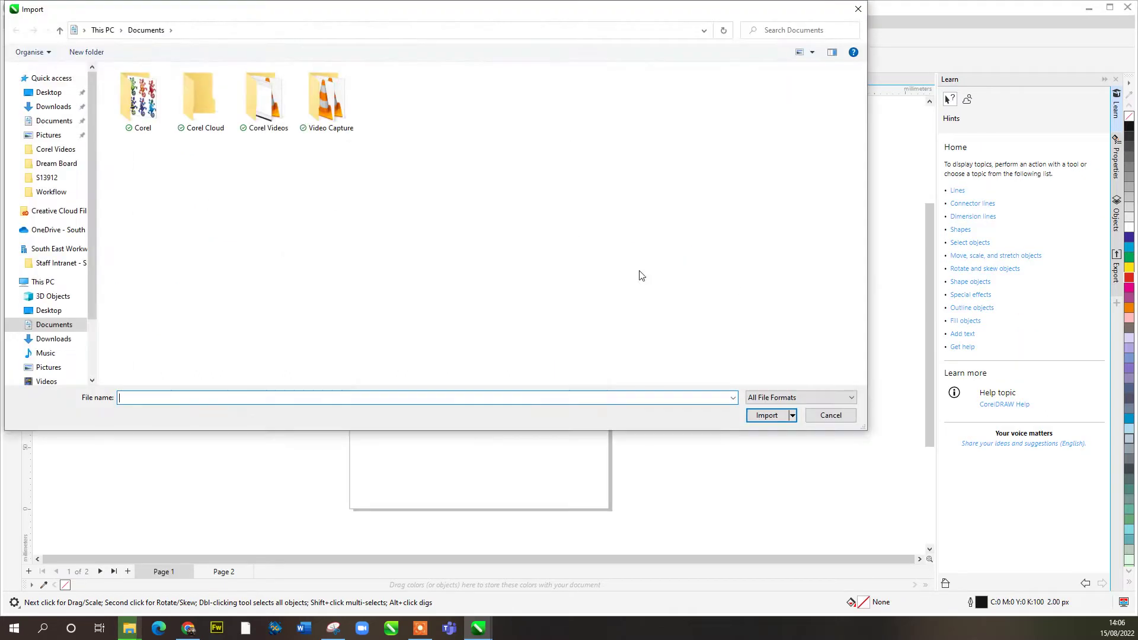
pyautogui.doubleClick(163, 102)
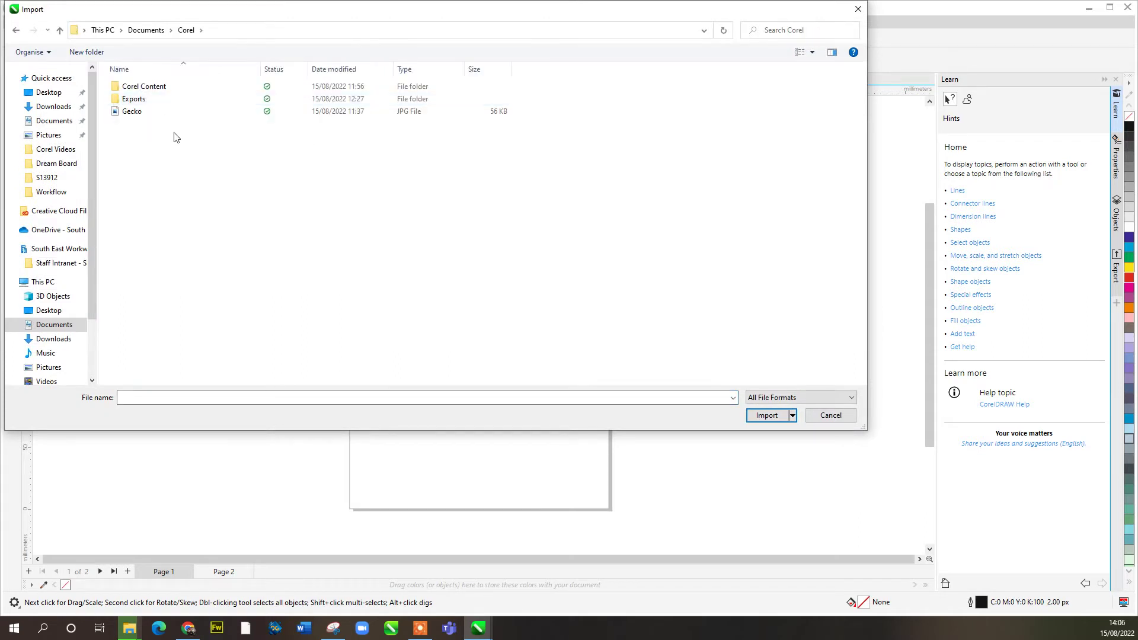
pyautogui.click(132, 113)
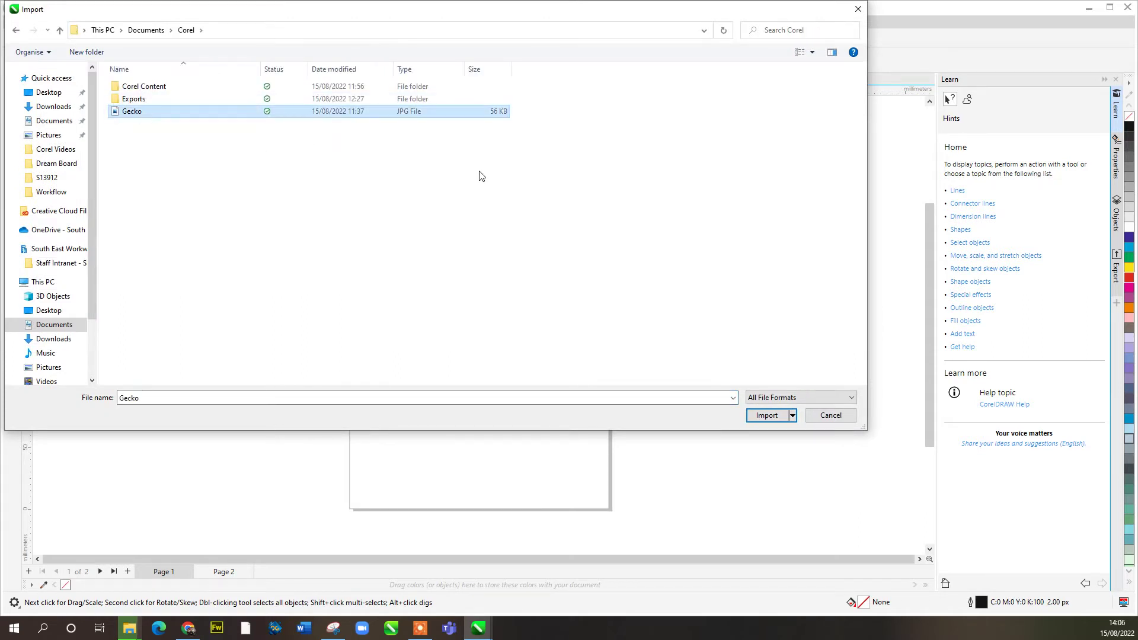
pyautogui.click(768, 415)
pyautogui.click(328, 156)
# Position the gecko photo and scale it to about 142%, roughly 206 × 185 mm
pyautogui.moveTo(438, 232); pyautogui.dragTo(479, 272)
pyautogui.moveTo(543, 344); pyautogui.dragTo(623, 419)
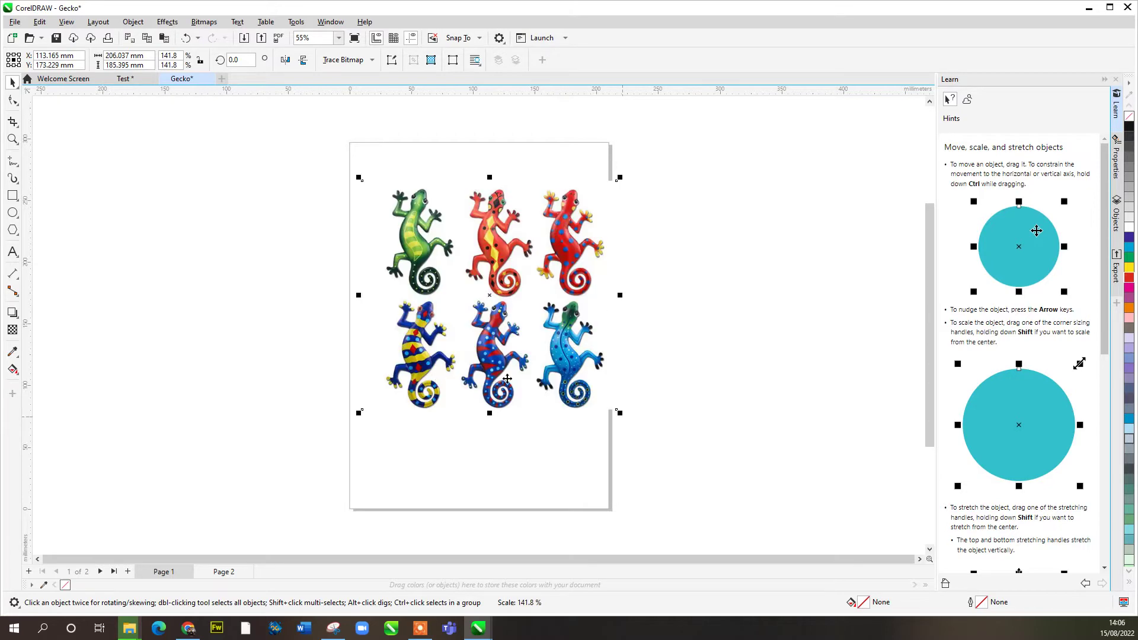
pyautogui.click(186, 270)
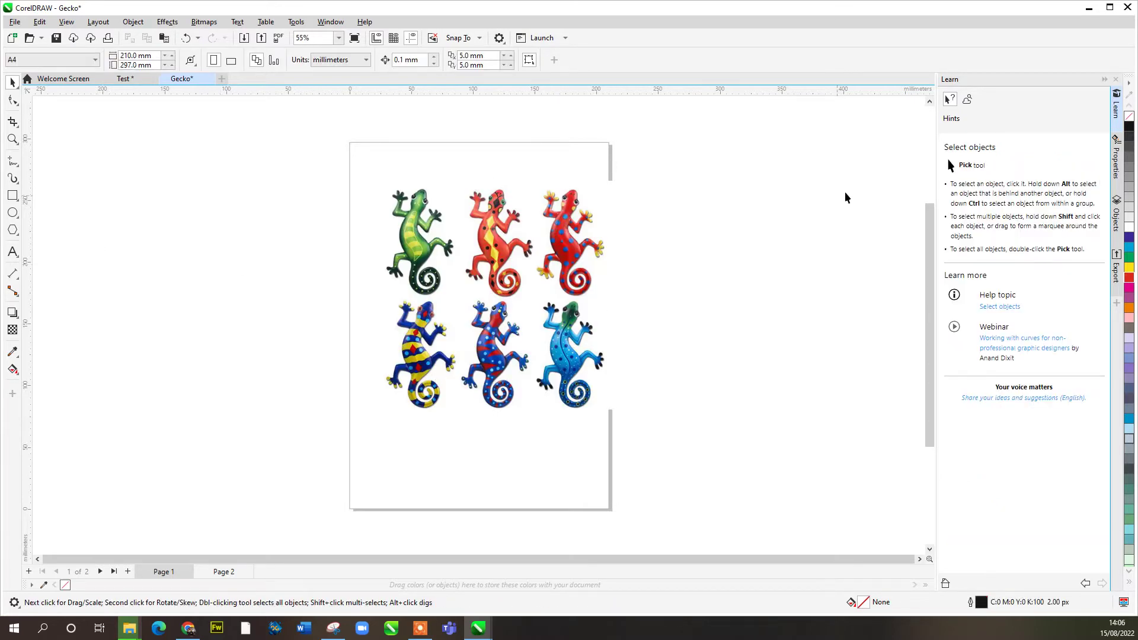
pyautogui.click(1117, 110)
pyautogui.click(1117, 110)
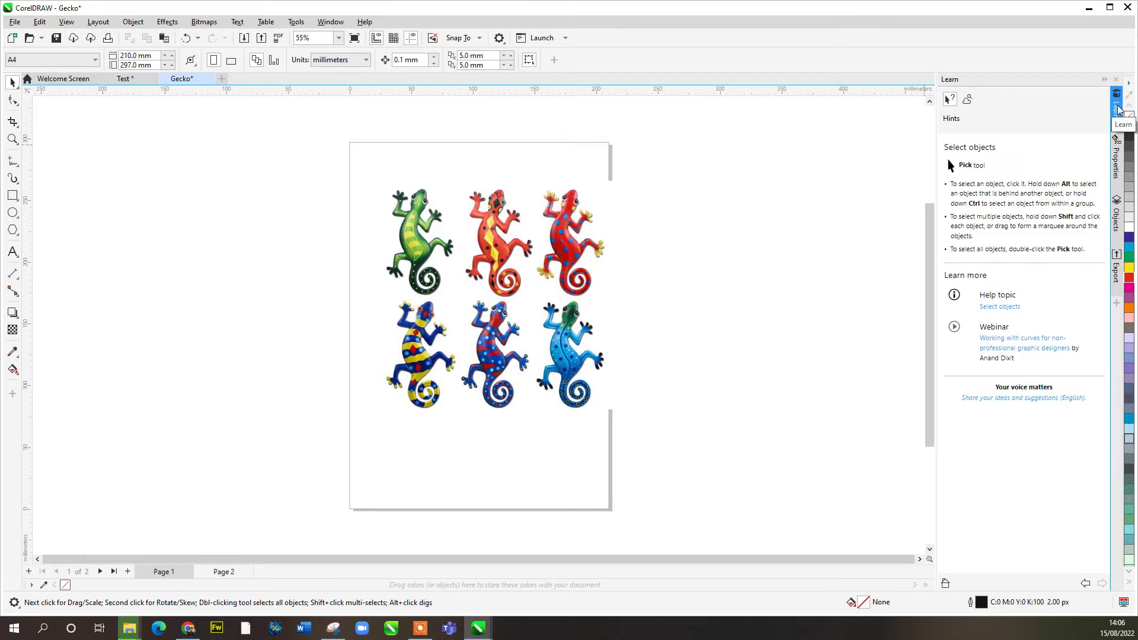
pyautogui.click(14, 194)
pyautogui.moveTo(139, 190); pyautogui.dragTo(279, 306)
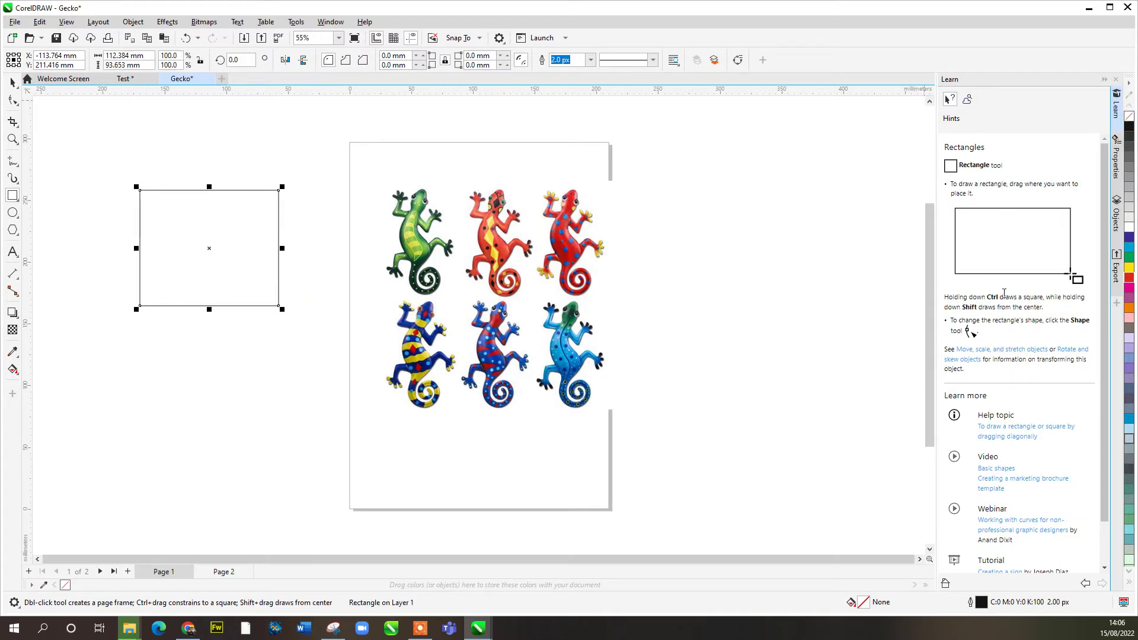
pyautogui.scroll(-2, 982, 144)
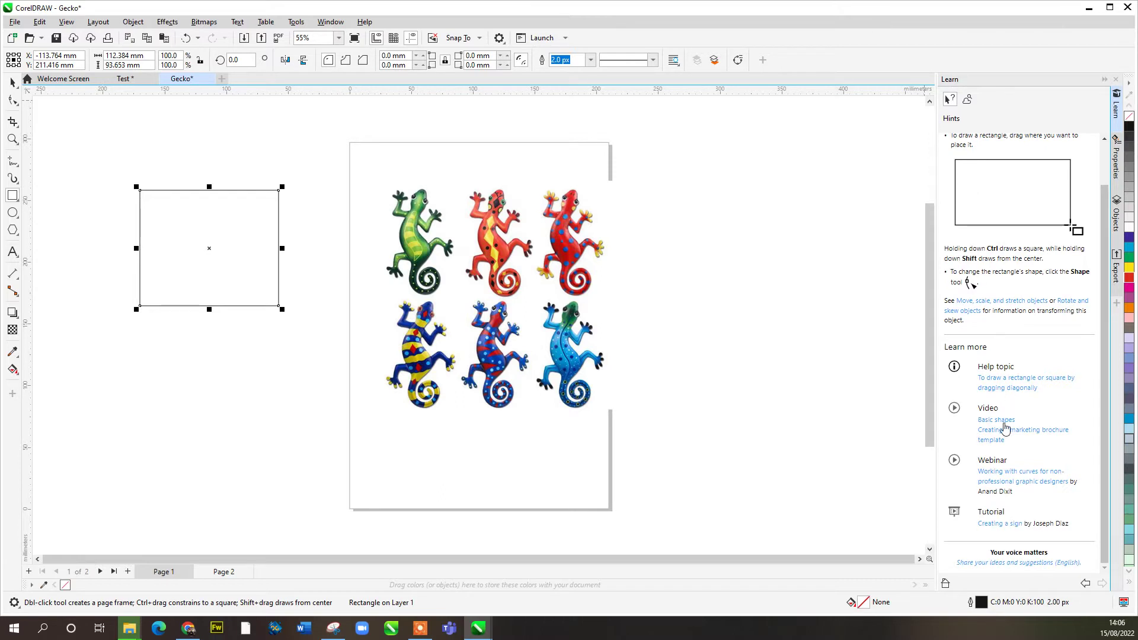
pyautogui.scroll(2, 1007, 385)
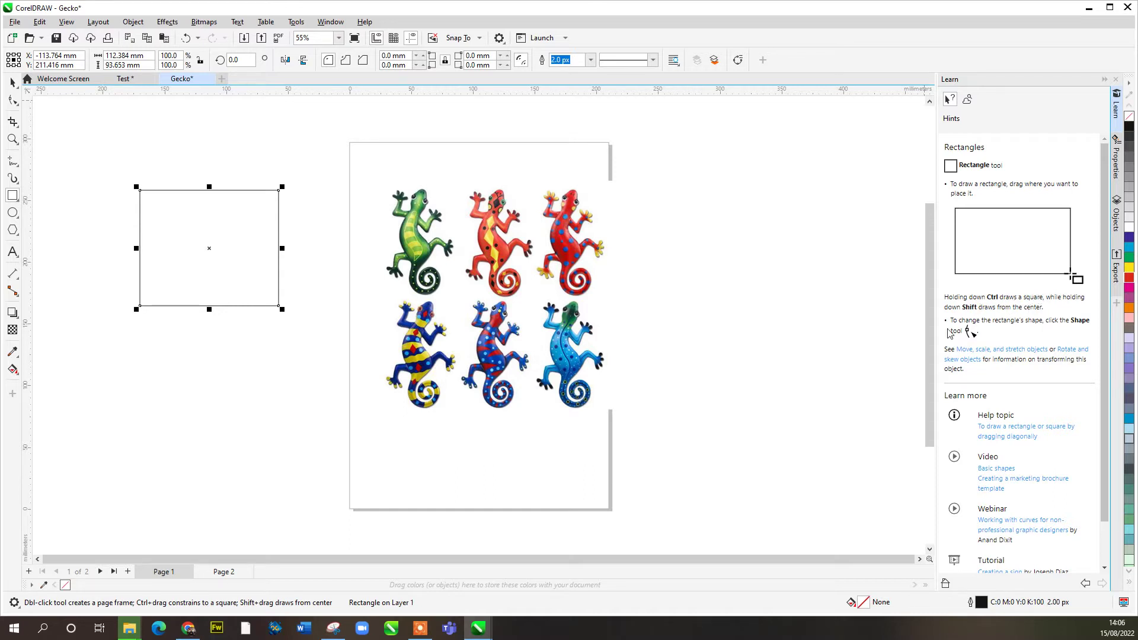
pyautogui.click(311, 162)
pyautogui.moveTo(312, 162)
pyautogui.mouseDown()
pyautogui.moveTo(389, 239)
pyautogui.moveTo(376, 145)
pyautogui.moveTo(356, 118)
pyautogui.moveTo(372, 148)
pyautogui.mouseUp()
pyautogui.press('shift')
pyautogui.press('shift')
pyautogui.press('shift')
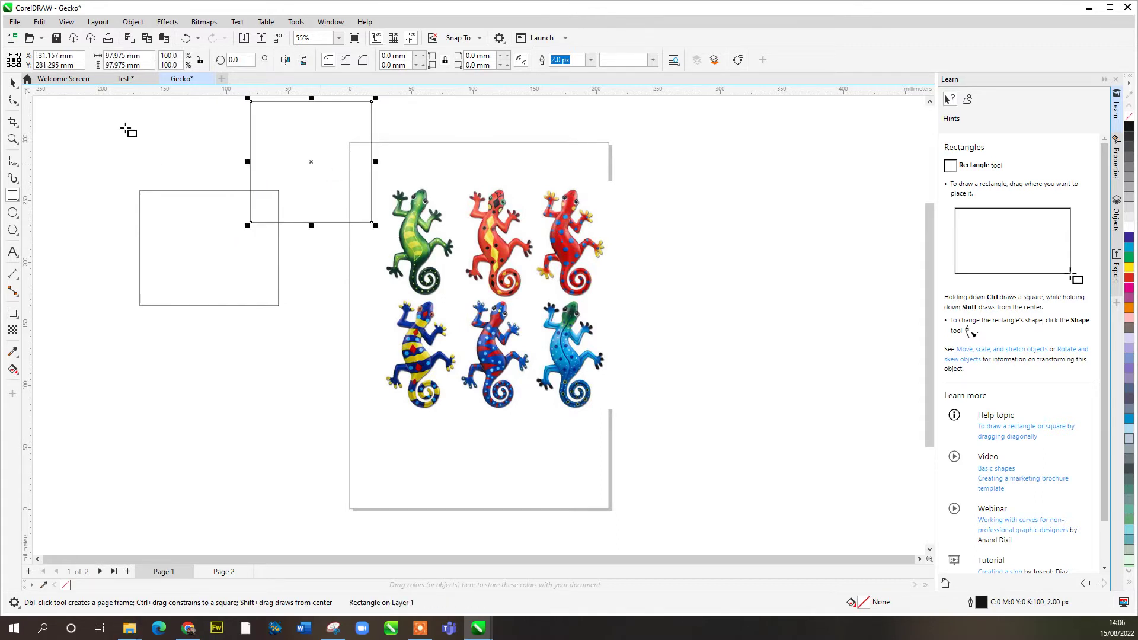
pyautogui.click(12, 82)
pyautogui.moveTo(129, 134); pyautogui.dragTo(330, 268)
pyautogui.click(304, 173)
pyautogui.press('Delete')
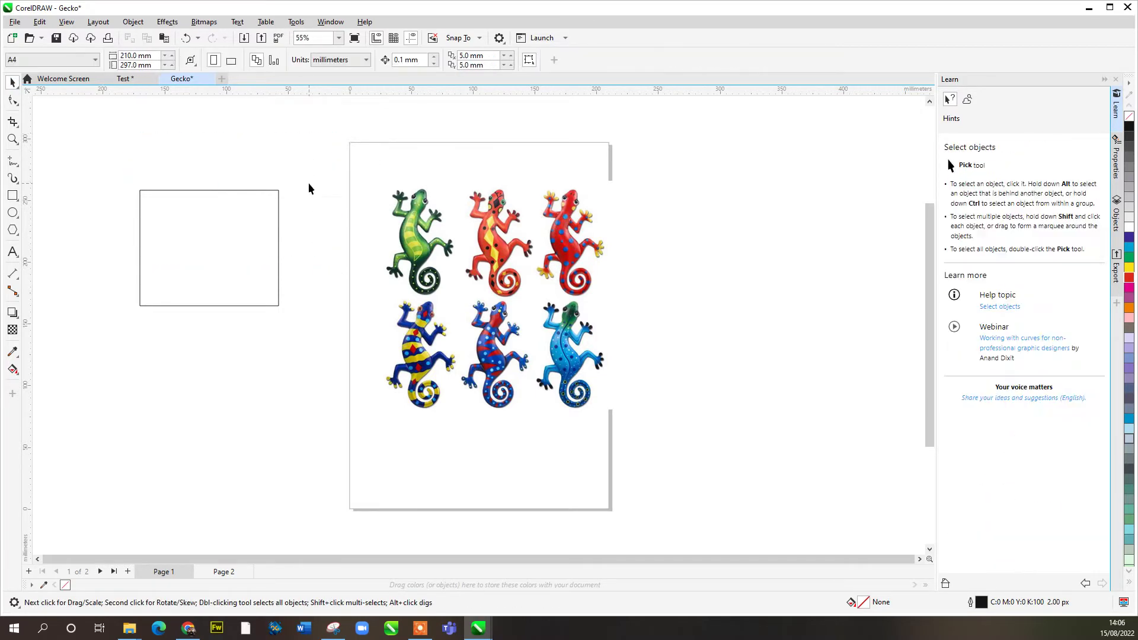
pyautogui.click(201, 240)
# Delete the leftover rectangle and enlarge the gecko photo to 173.1% across the page
pyautogui.press('Delete')
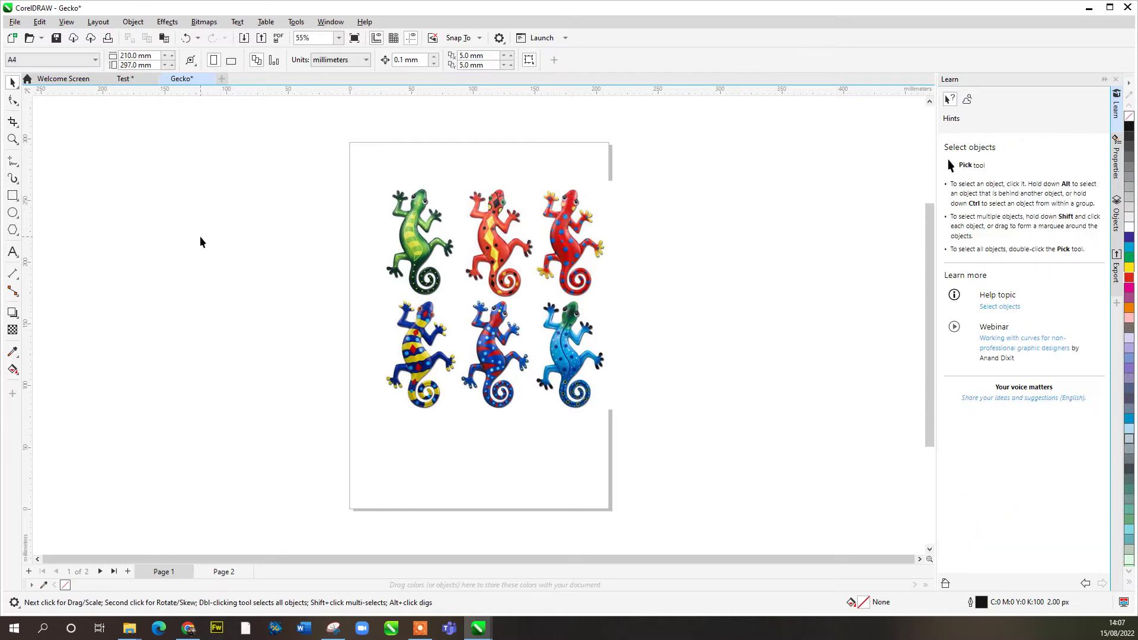
pyautogui.moveTo(563, 228); pyautogui.dragTo(545, 226)
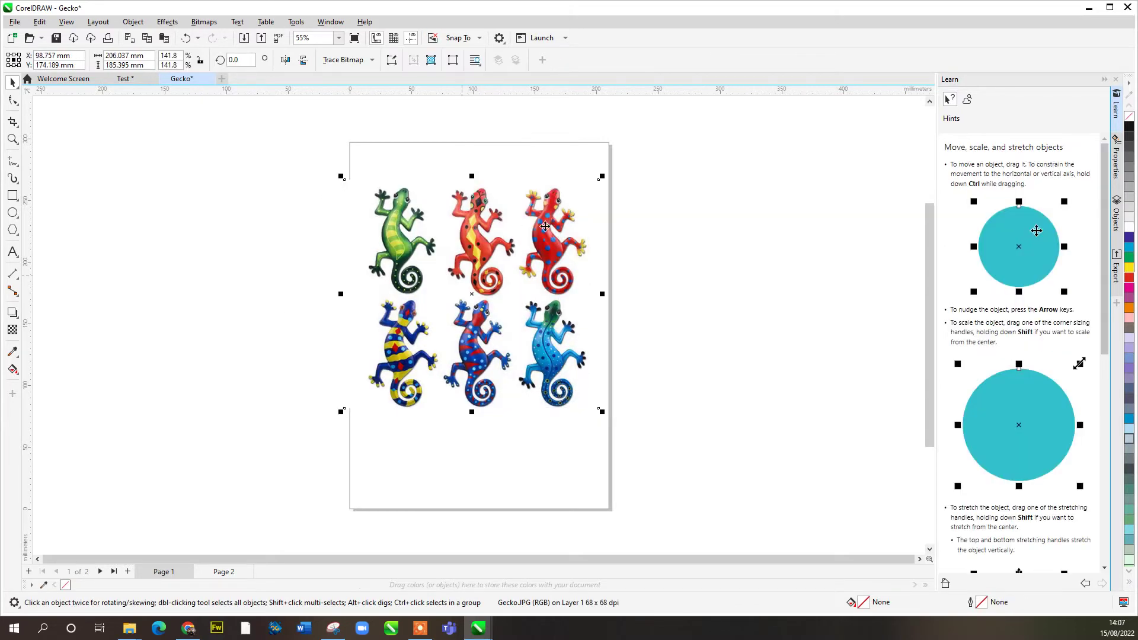
pyautogui.moveTo(602, 176); pyautogui.dragTo(659, 124)
pyautogui.moveTo(495, 249); pyautogui.dragTo(476, 323)
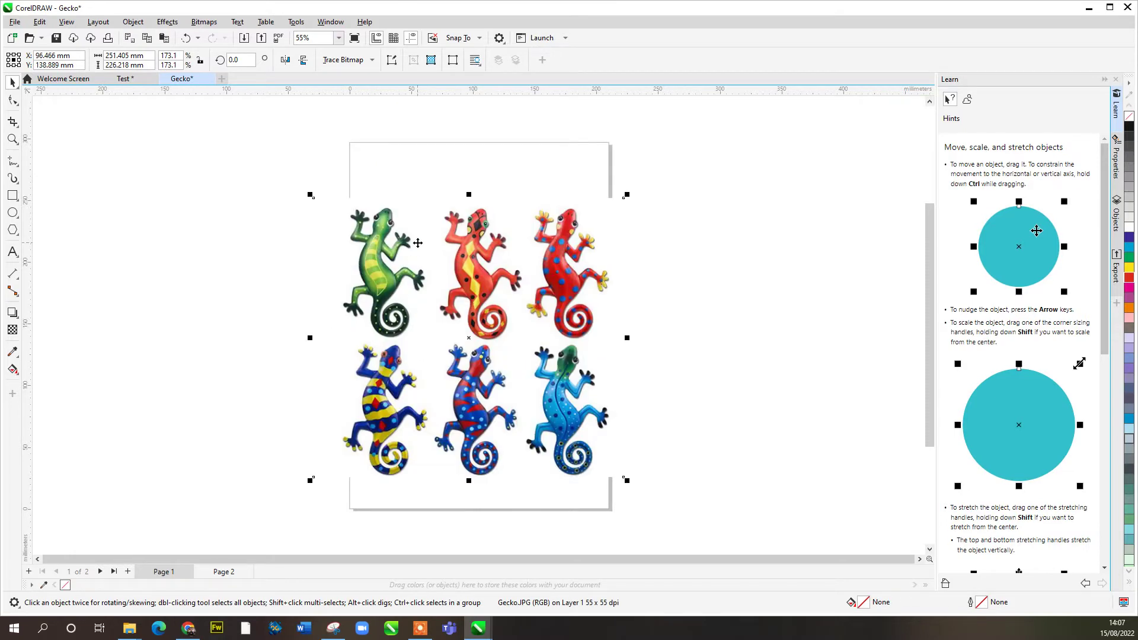
# Lock the gecko photo in place and zoom in on the green gecko
pyautogui.rightClick(515, 265)
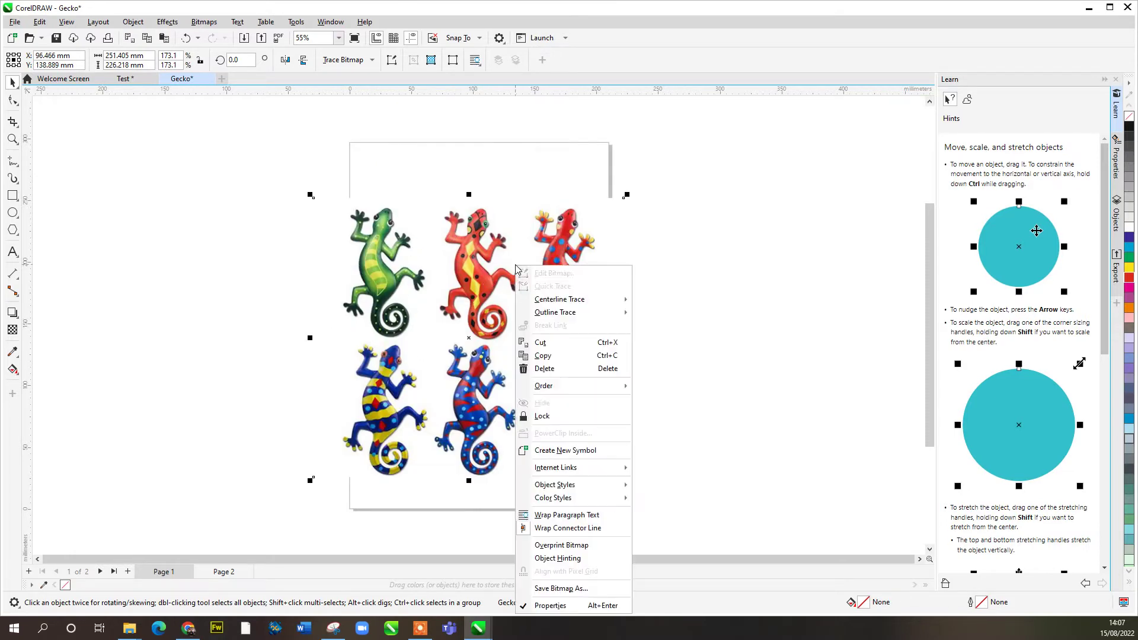
pyautogui.click(574, 420)
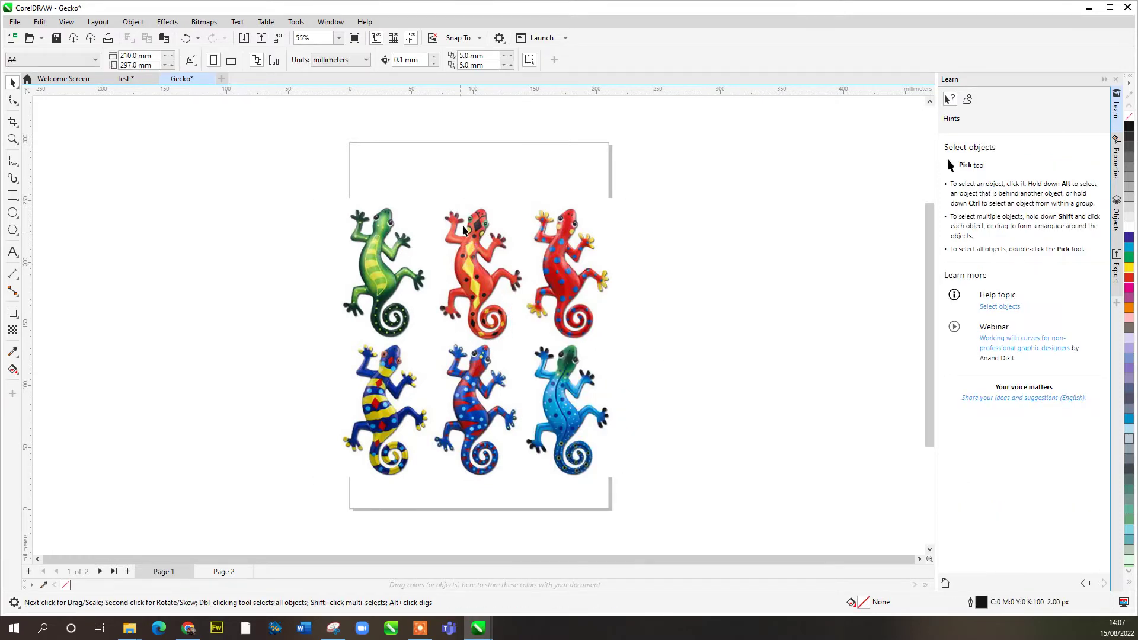
pyautogui.scroll(4, 409, 296)
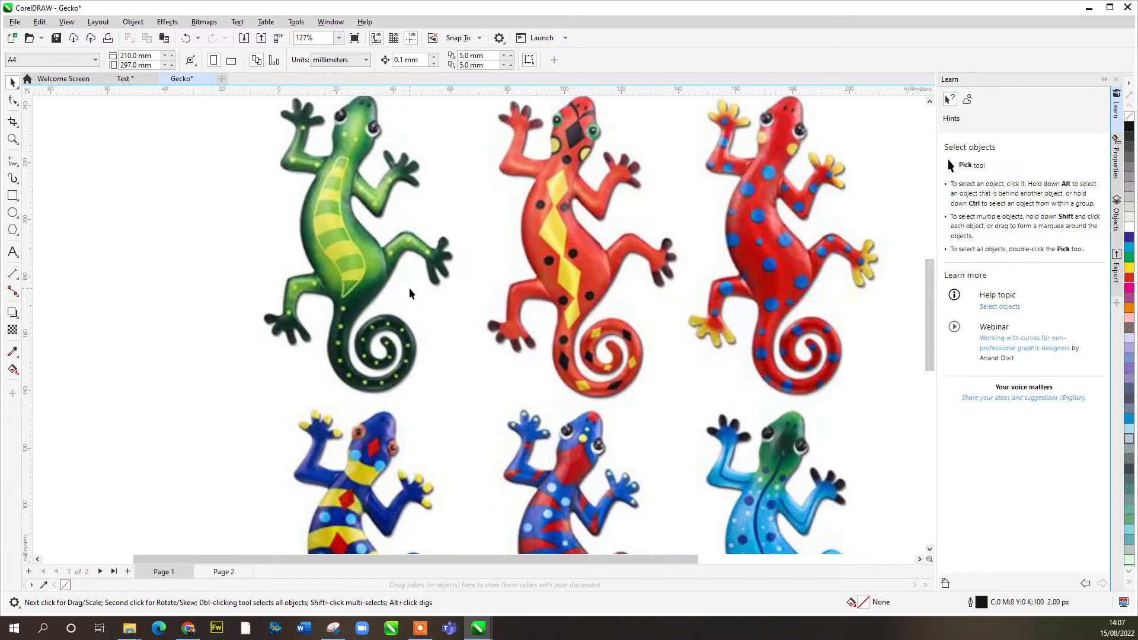
pyautogui.scroll(3, 456, 358)
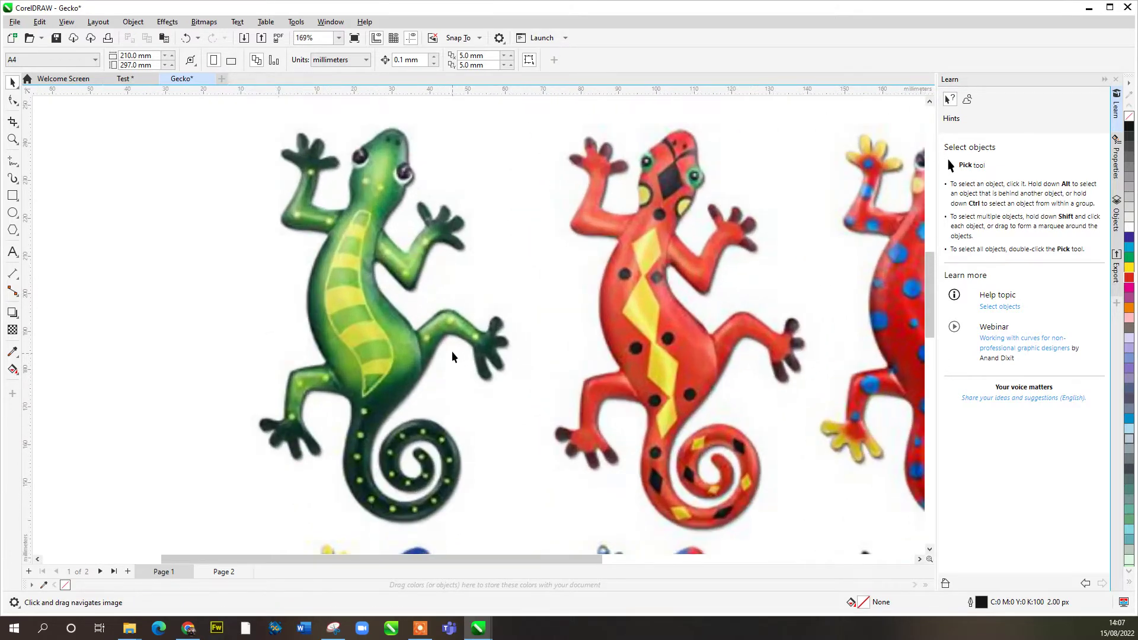
pyautogui.click(16, 170)
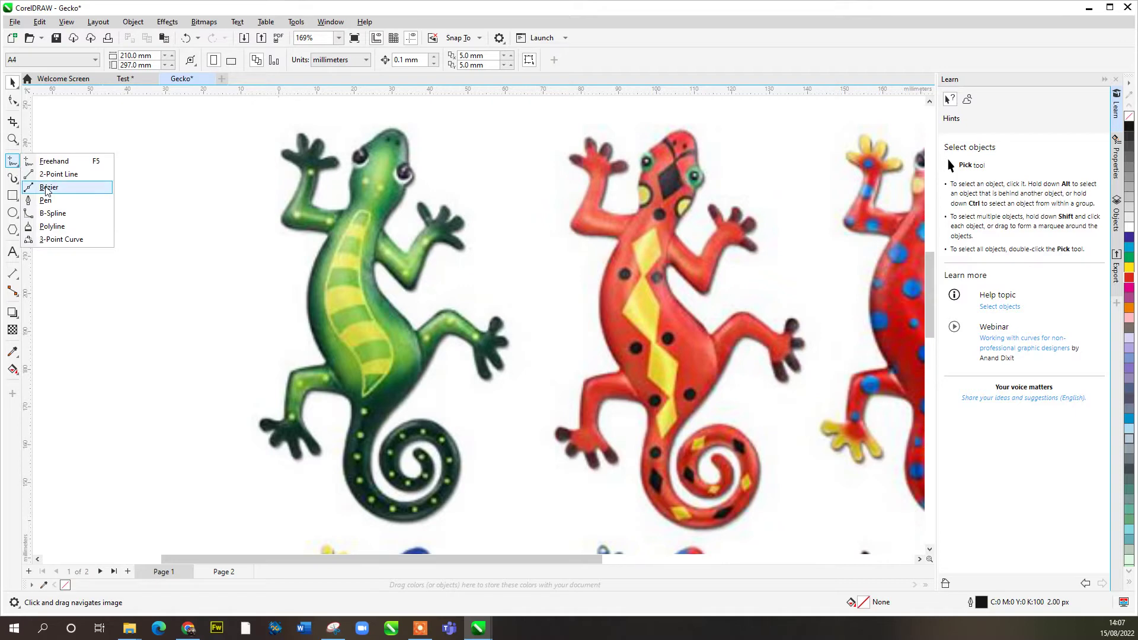
# With the Bézier tool, trace from the green gecko's snout around its head and eye down the neck
pyautogui.click(47, 188)
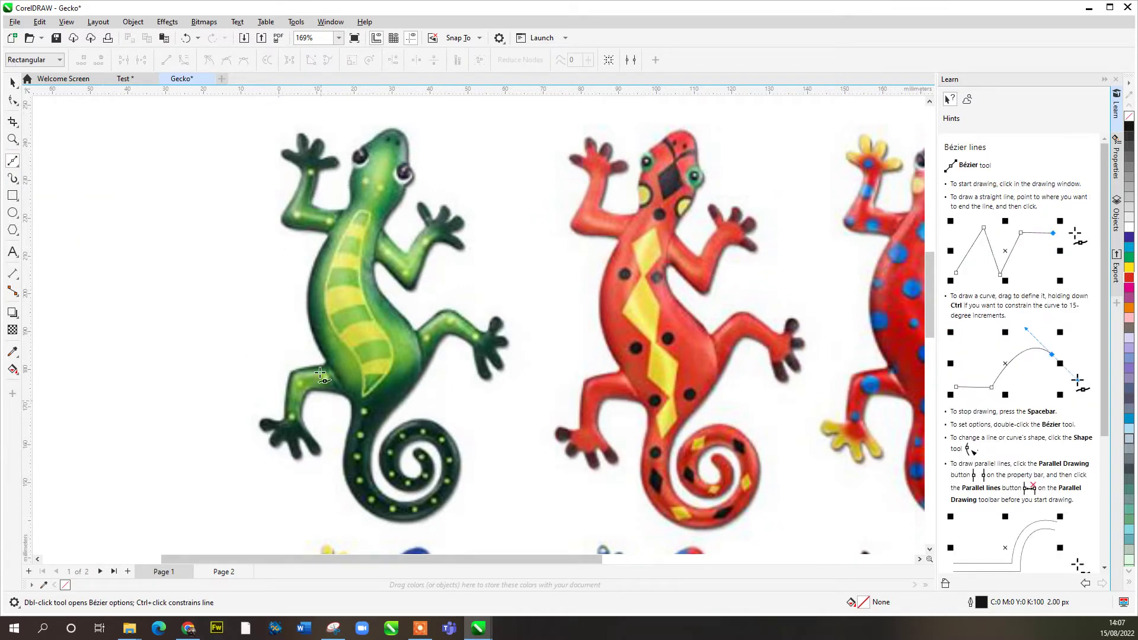
pyautogui.scroll(2, 378, 127)
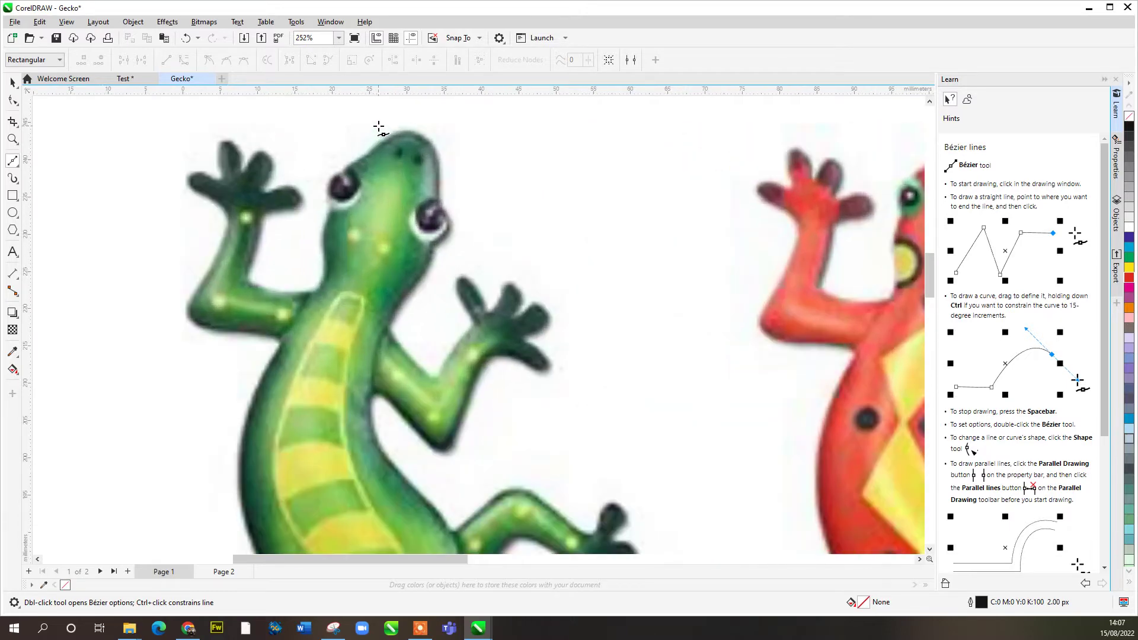
pyautogui.click(349, 167)
pyautogui.click(404, 130)
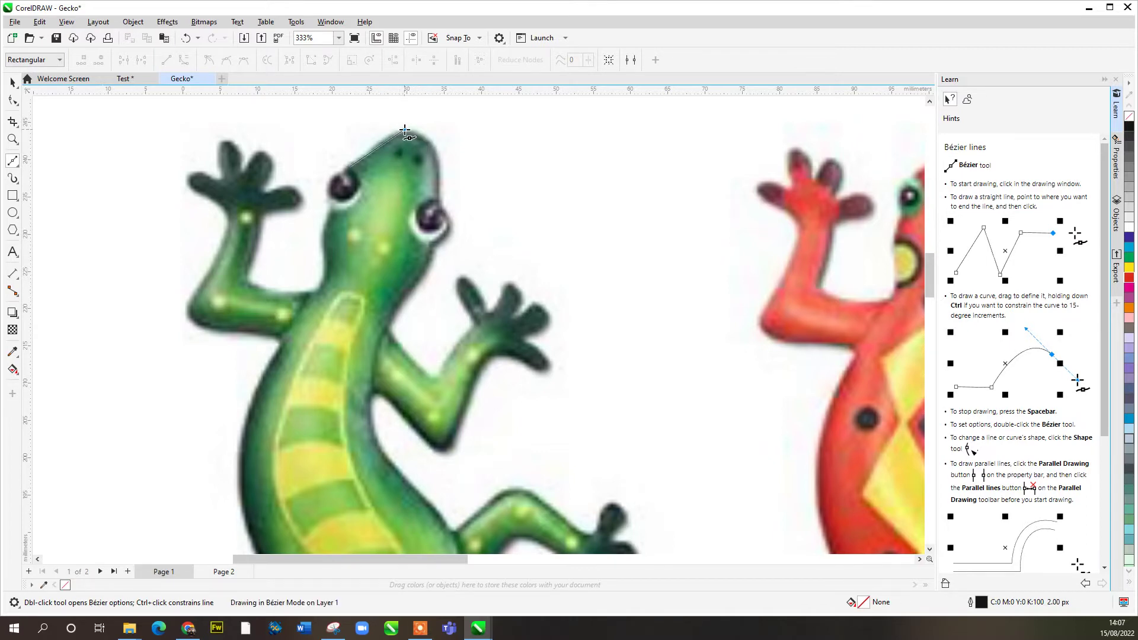
pyautogui.moveTo(405, 131)
pyautogui.mouseDown()
pyautogui.moveTo(437, 136)
pyautogui.moveTo(426, 134)
pyautogui.mouseUp()
pyautogui.moveTo(427, 134); pyautogui.dragTo(427, 133)
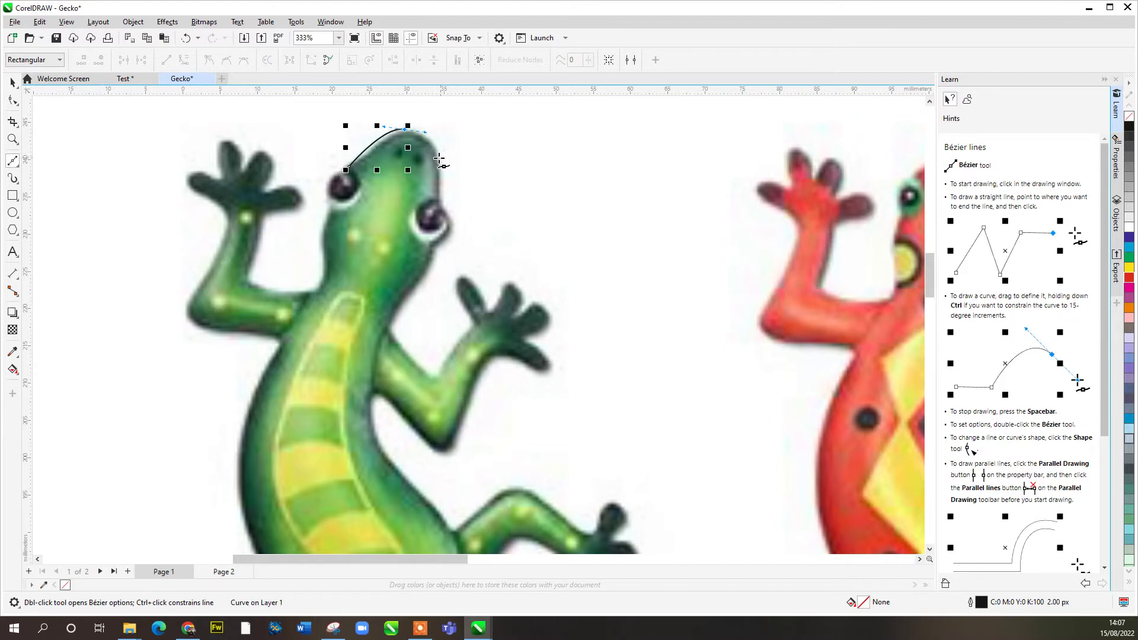
pyautogui.moveTo(433, 147); pyautogui.dragTo(434, 157)
pyautogui.click(436, 197)
pyautogui.click(450, 226)
pyautogui.moveTo(450, 227); pyautogui.dragTo(437, 247)
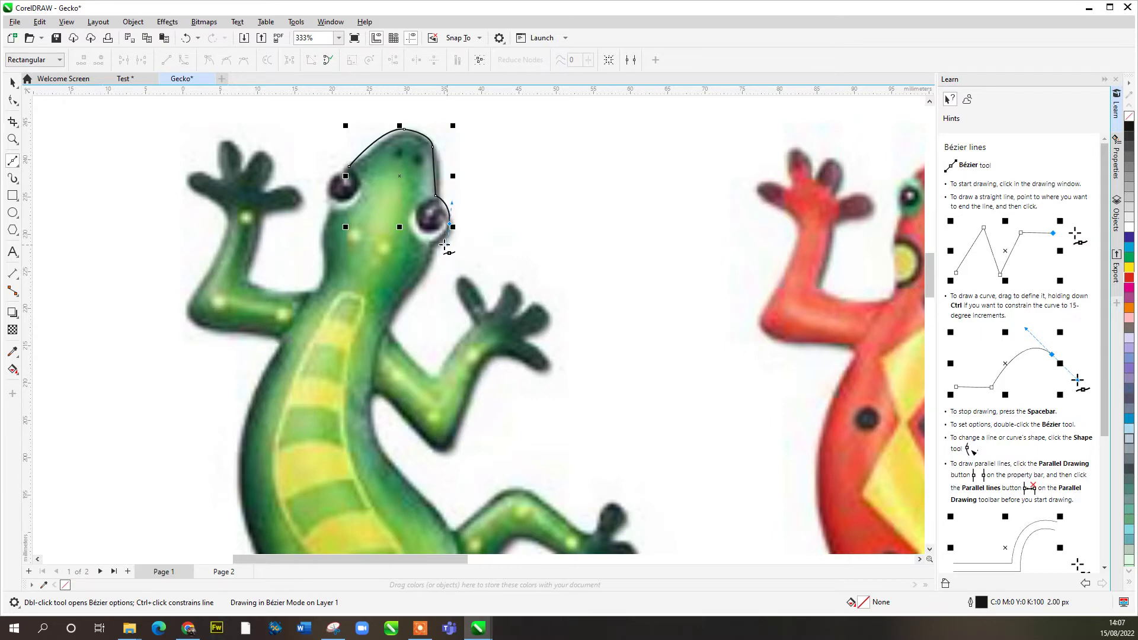
pyautogui.click(433, 244)
pyautogui.click(419, 269)
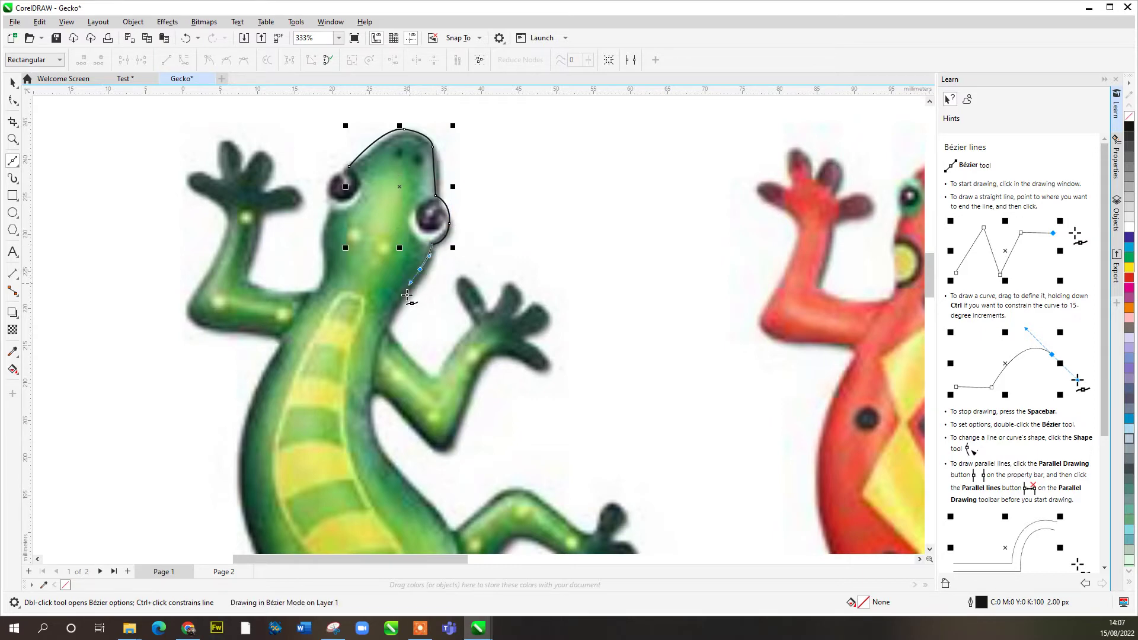
pyautogui.click(389, 321)
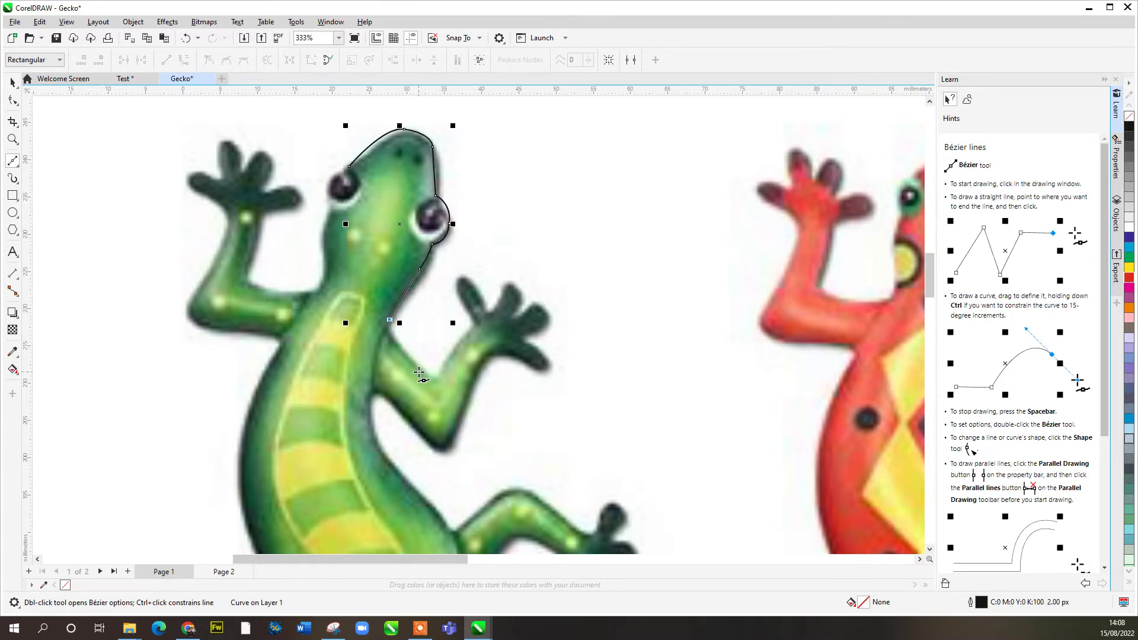
# Continue the outline along the right arm and up around the first finger
pyautogui.scroll(2, 406, 367)
pyautogui.click(360, 271)
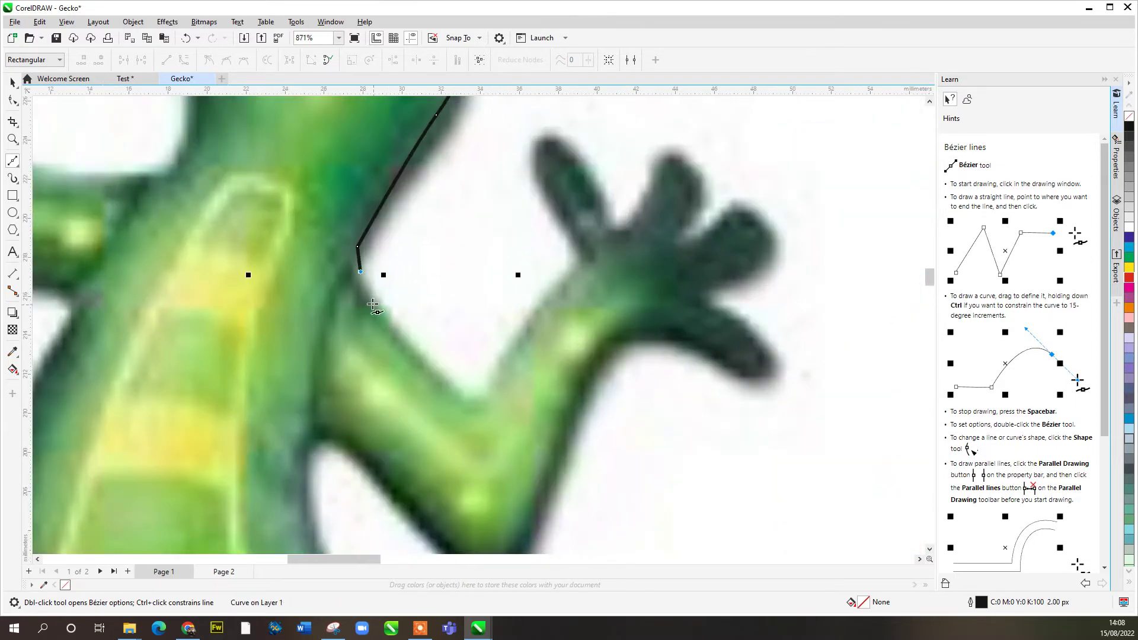
pyautogui.click(382, 305)
pyautogui.click(469, 387)
pyautogui.click(493, 369)
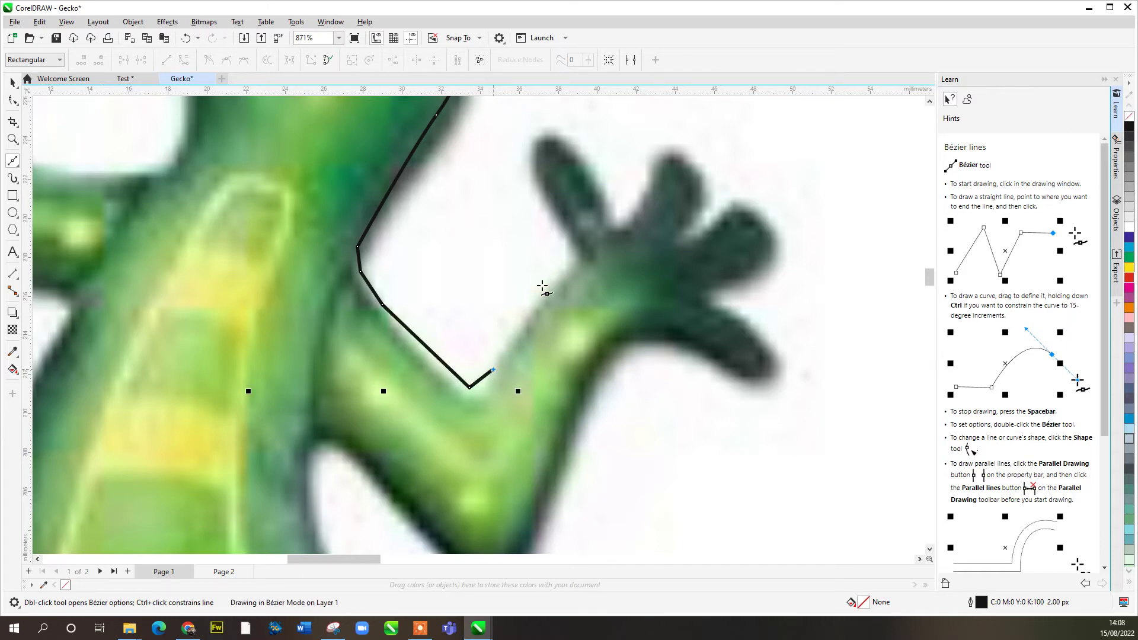
pyautogui.click(585, 261)
pyautogui.click(542, 198)
pyautogui.click(542, 140)
pyautogui.click(572, 151)
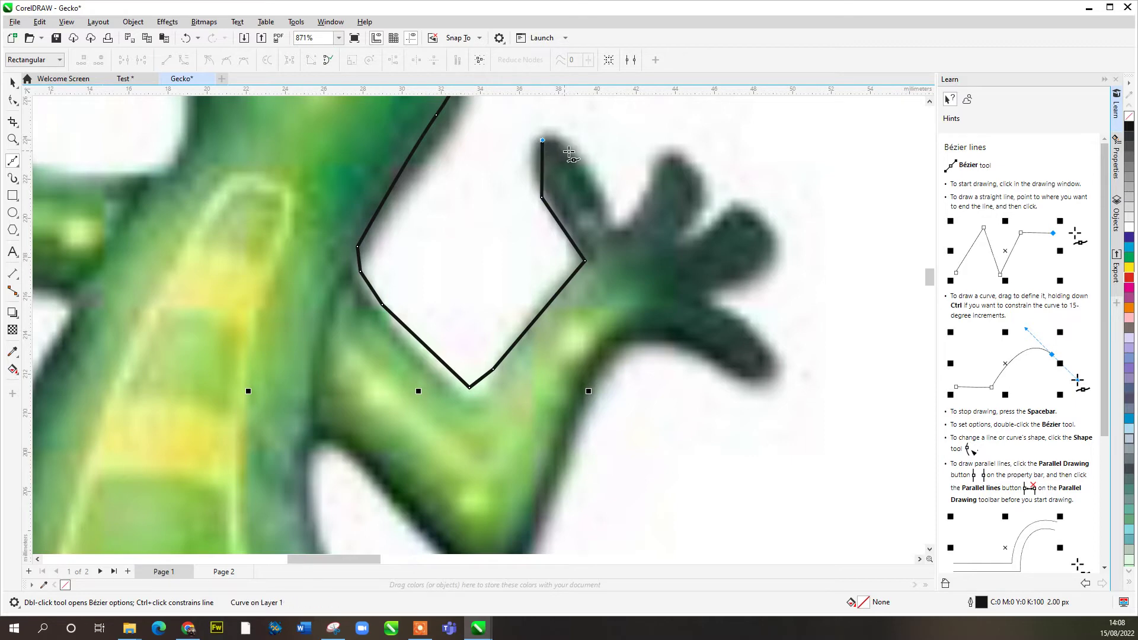
pyautogui.click(605, 215)
pyautogui.click(614, 233)
pyautogui.click(633, 215)
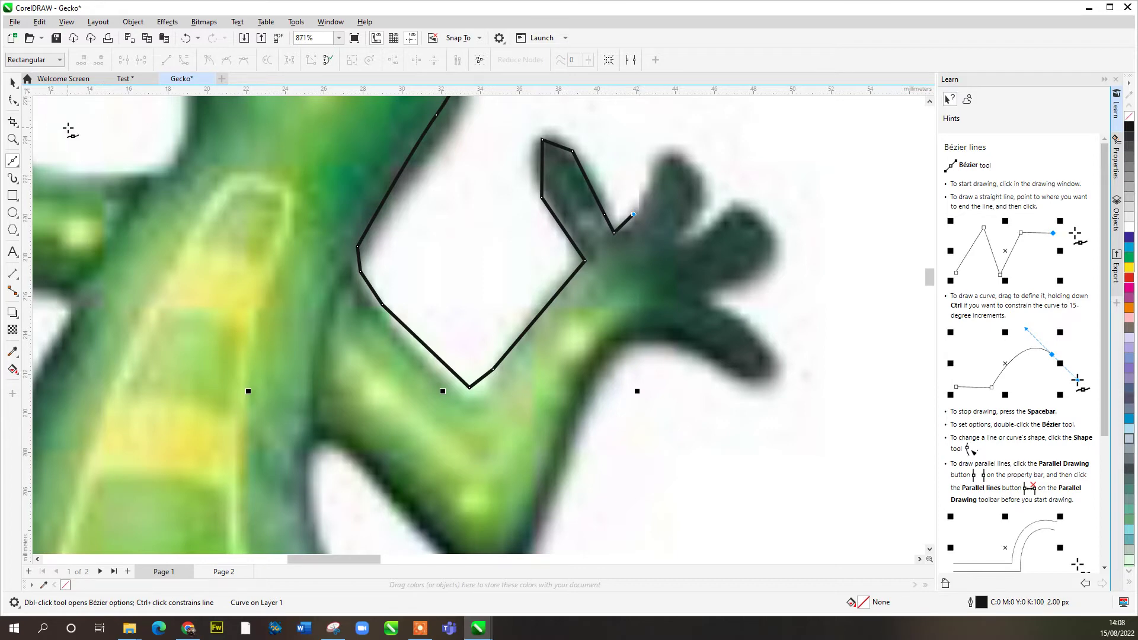
# Finish the traced line and deselect it
pyautogui.click(12, 84)
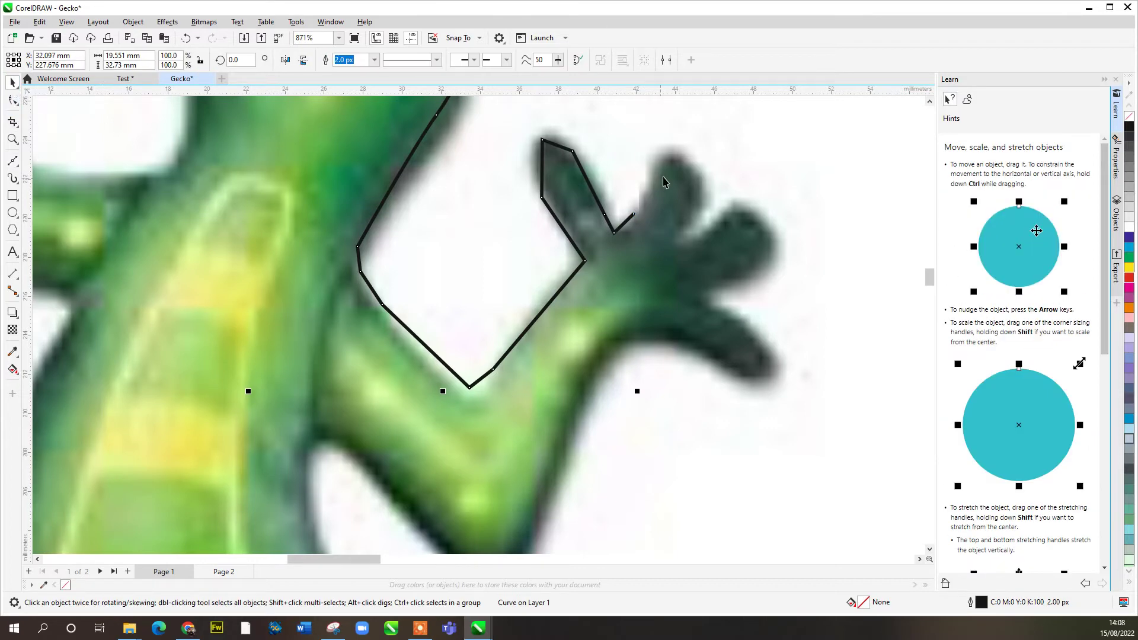
pyautogui.click(682, 249)
pyautogui.scroll(2, 640, 235)
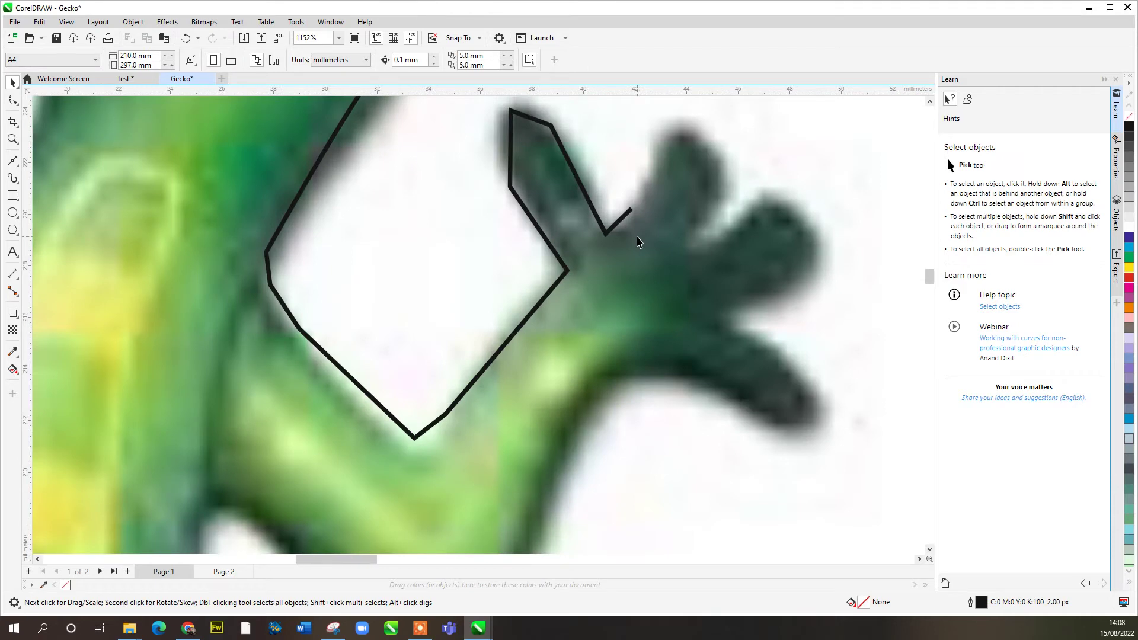
pyautogui.scroll(-3, 639, 241)
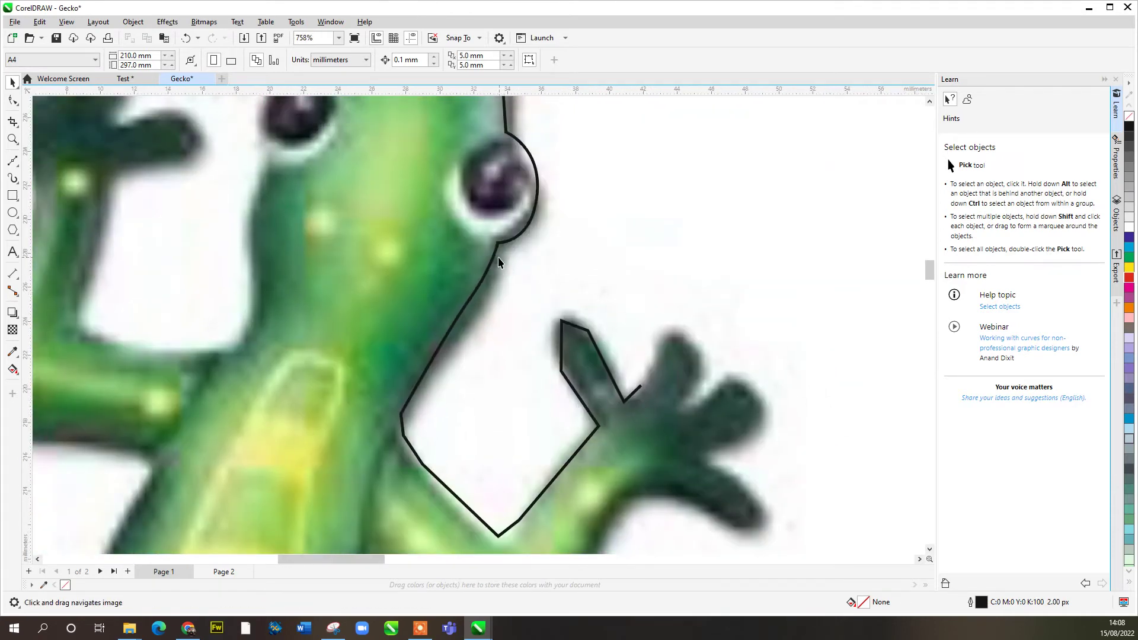
pyautogui.click(13, 100)
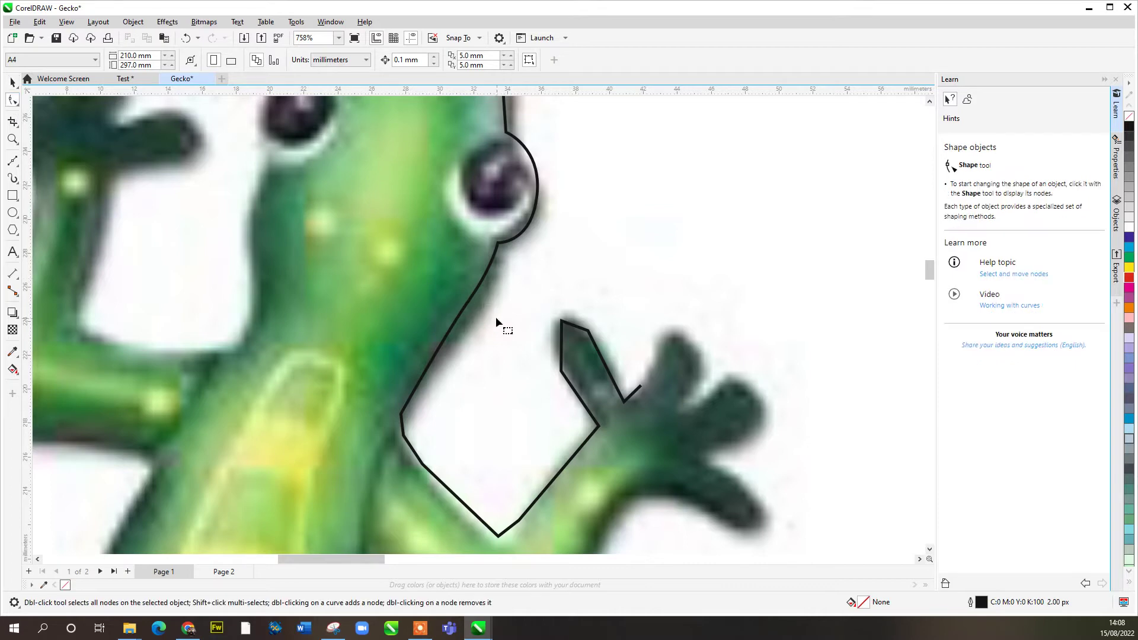
# Delete an extra node and move arm nodes so the outline hugs the arm, curving its corner
pyautogui.click(474, 290)
pyautogui.moveTo(470, 299)
pyautogui.mouseDown()
pyautogui.moveTo(483, 318)
pyautogui.moveTo(479, 307)
pyautogui.mouseUp()
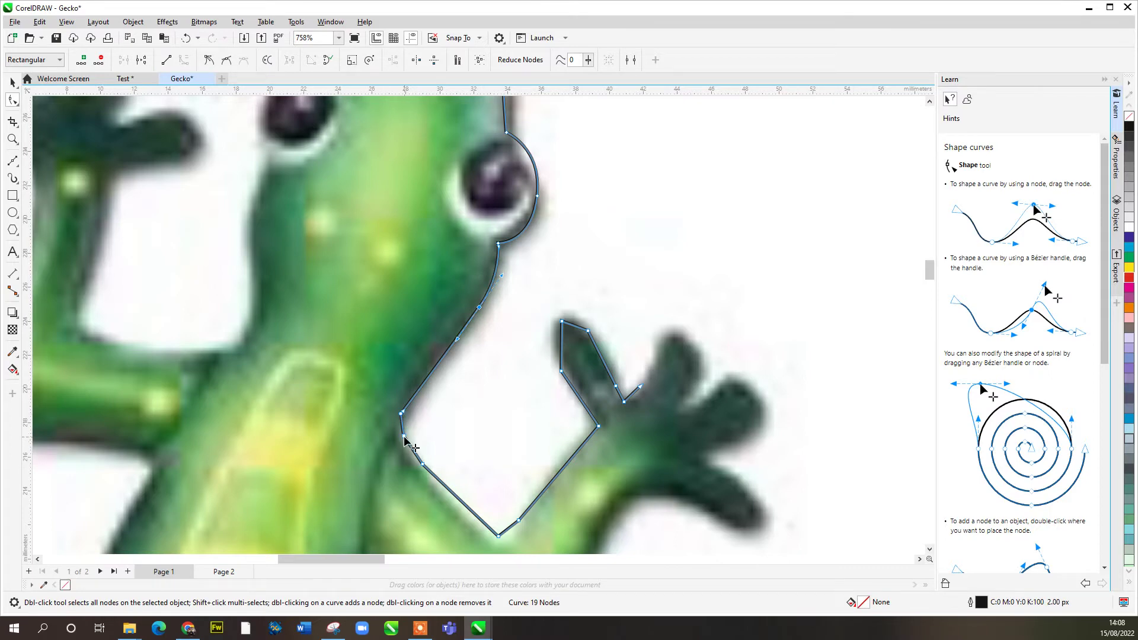
pyautogui.doubleClick(403, 436)
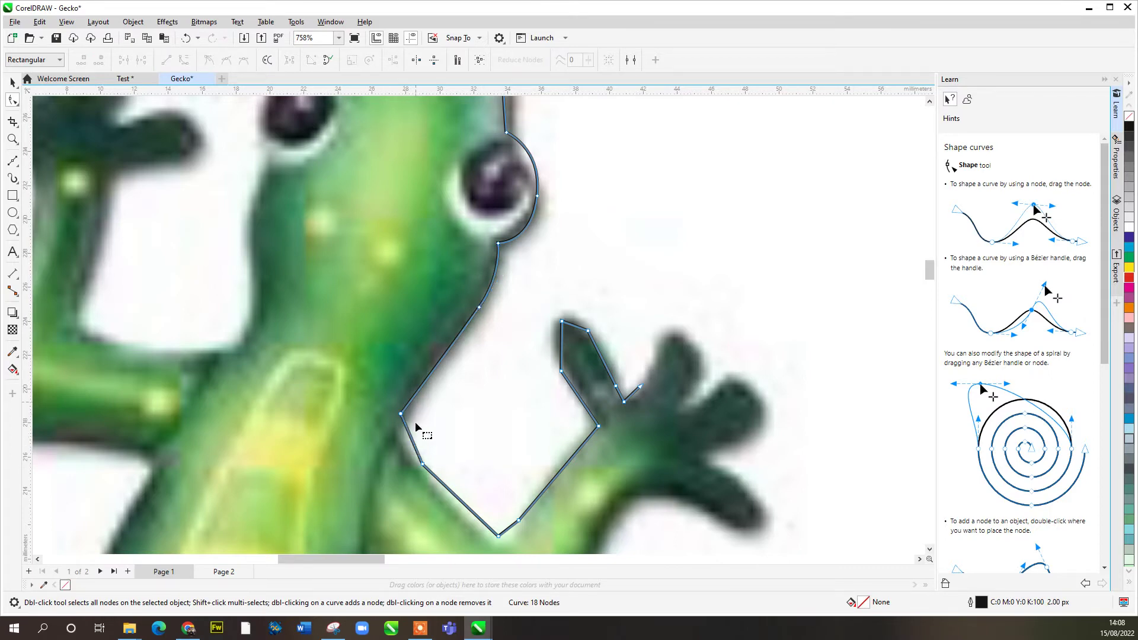
pyautogui.click(401, 414)
pyautogui.moveTo(401, 413)
pyautogui.mouseDown()
pyautogui.moveTo(407, 431)
pyautogui.moveTo(409, 409)
pyautogui.moveTo(400, 425)
pyautogui.mouseUp()
pyautogui.click(410, 451)
pyautogui.moveTo(390, 415); pyautogui.dragTo(442, 499)
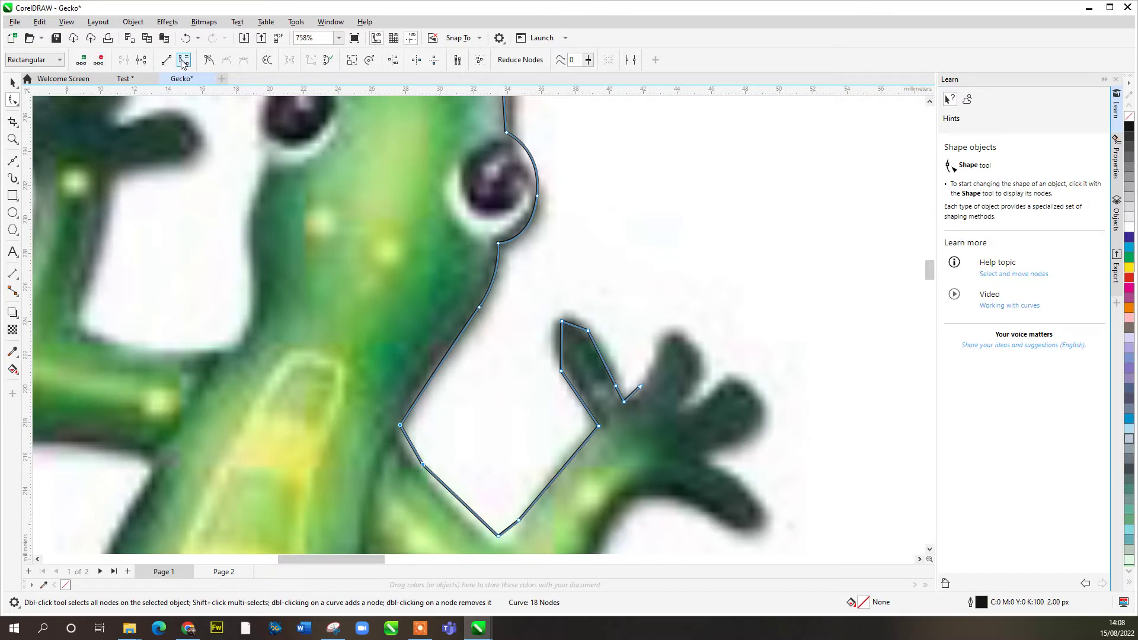
pyautogui.click(467, 417)
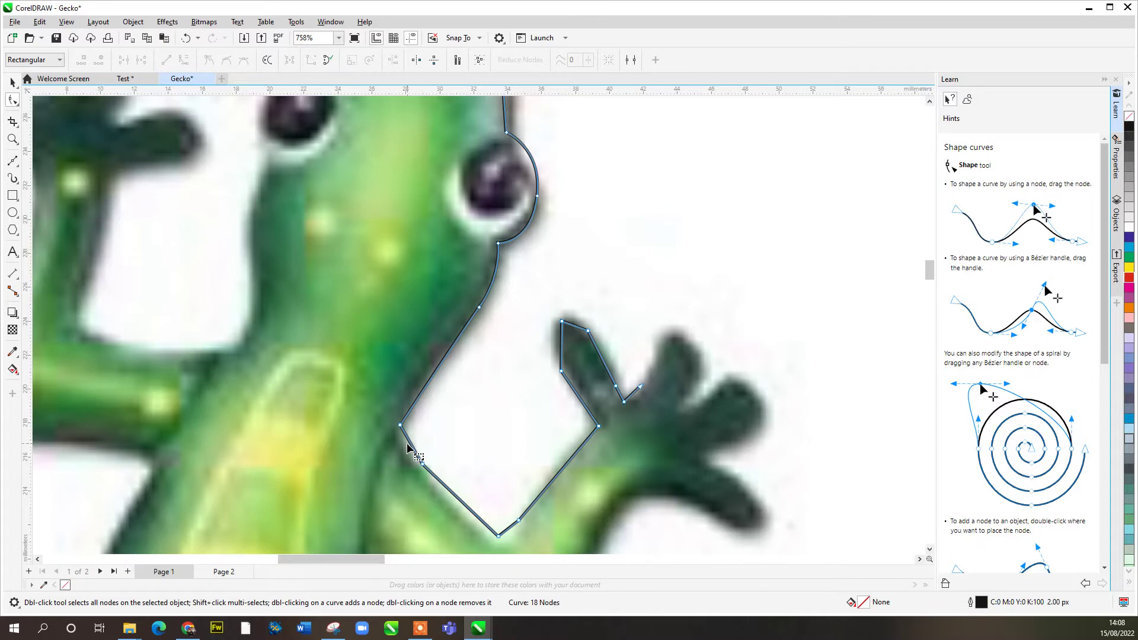
pyautogui.moveTo(412, 443); pyautogui.dragTo(405, 447)
# Drag the finger-tip nodes to give the first finger a rounded tip
pyautogui.moveTo(504, 499); pyautogui.dragTo(500, 439)
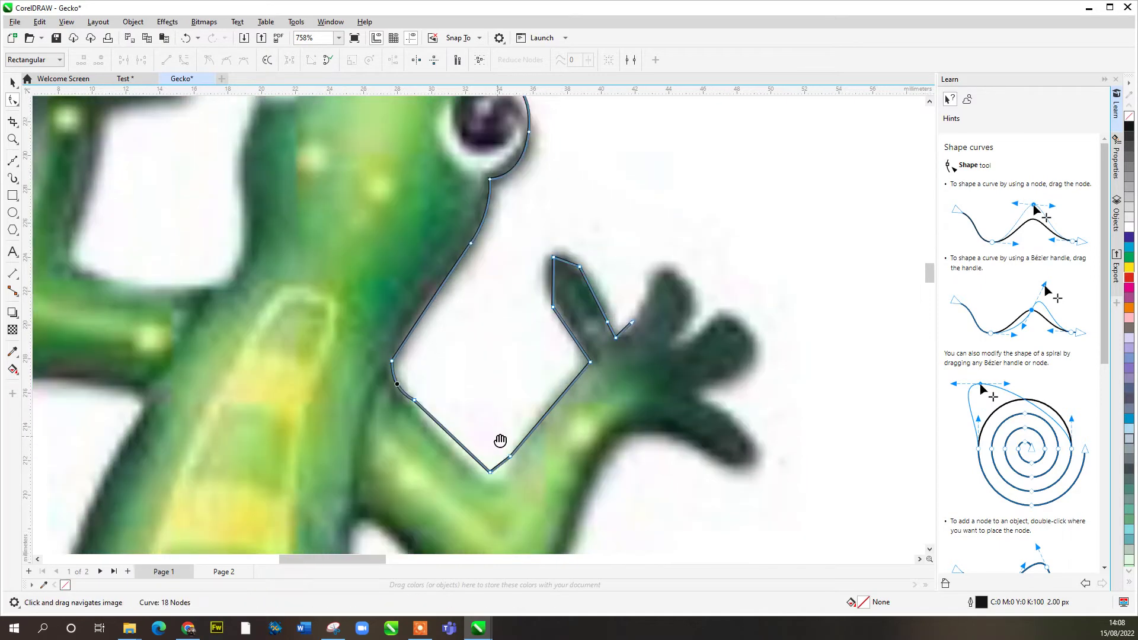
pyautogui.moveTo(525, 219); pyautogui.dragTo(588, 325)
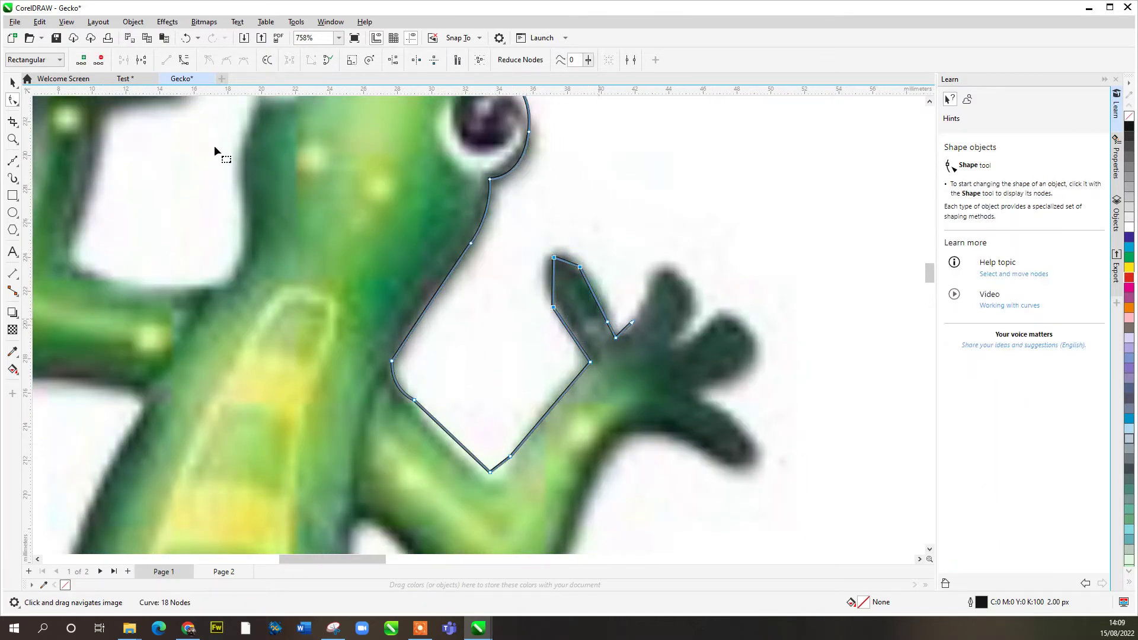
pyautogui.moveTo(554, 307); pyautogui.dragTo(594, 278)
pyautogui.click(517, 239)
pyautogui.click(608, 322)
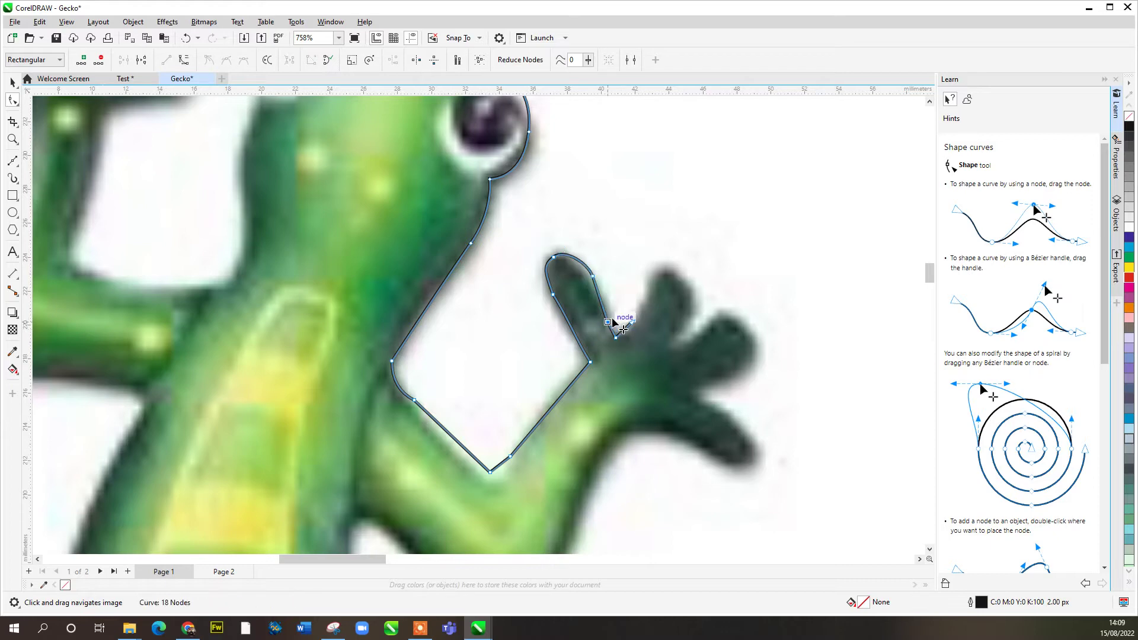
pyautogui.moveTo(607, 322)
pyautogui.mouseDown()
pyautogui.moveTo(611, 310)
pyautogui.moveTo(614, 341)
pyautogui.mouseUp()
pyautogui.scroll(-5, 632, 322)
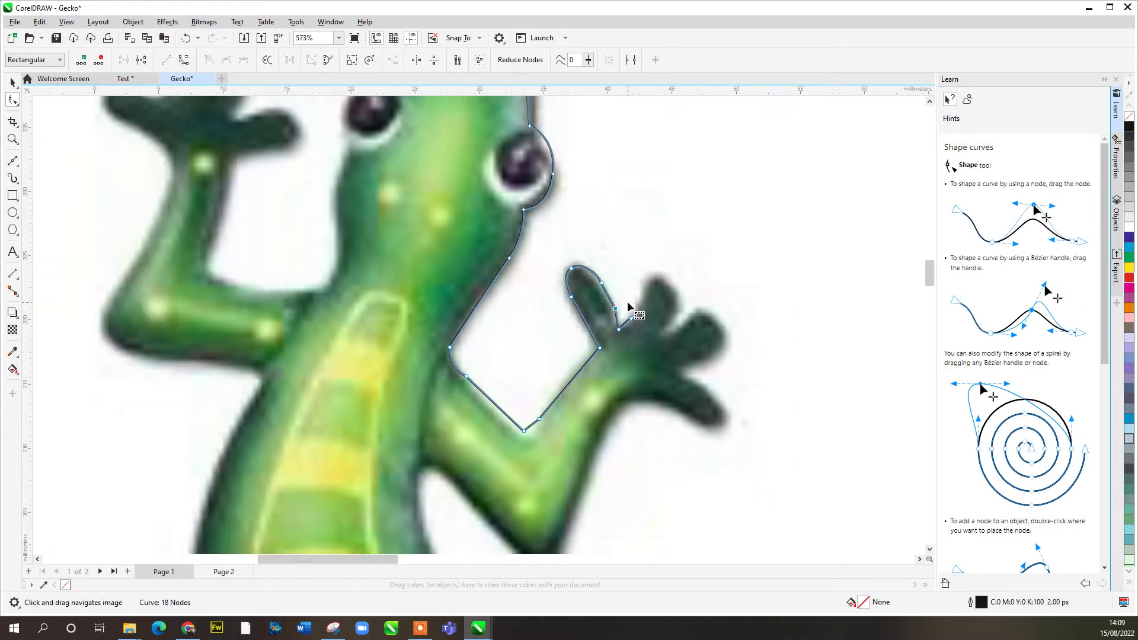
# Move the top head node so the outline follows the rounded top of the head
pyautogui.moveTo(627, 249); pyautogui.dragTo(547, 315)
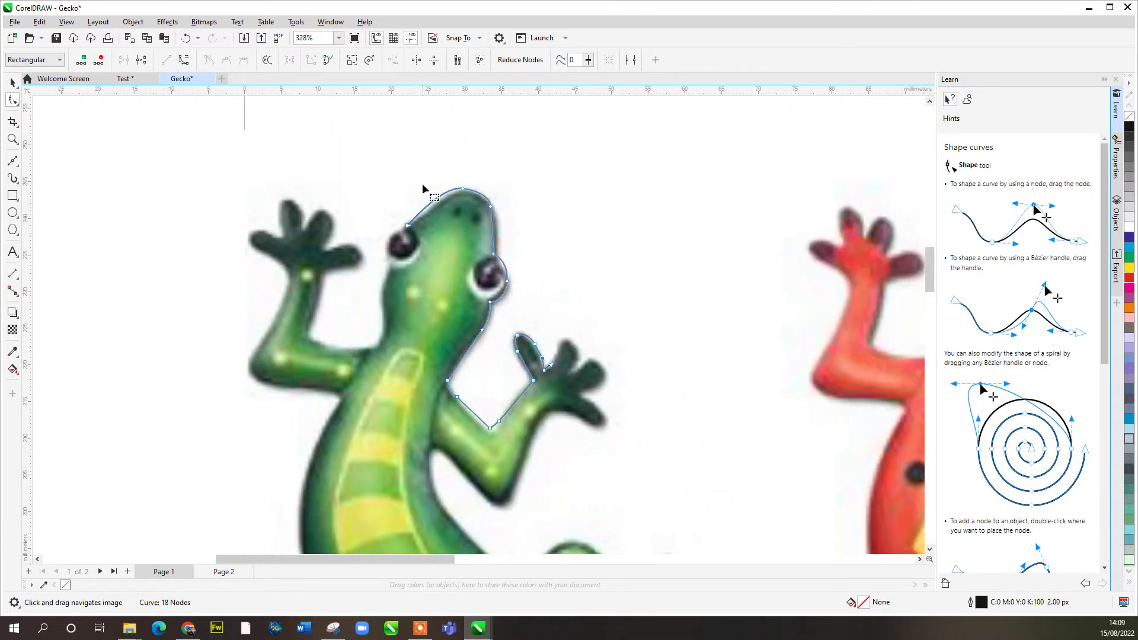
pyautogui.scroll(2, 422, 188)
pyautogui.moveTo(477, 191); pyautogui.dragTo(521, 231)
pyautogui.click(592, 301)
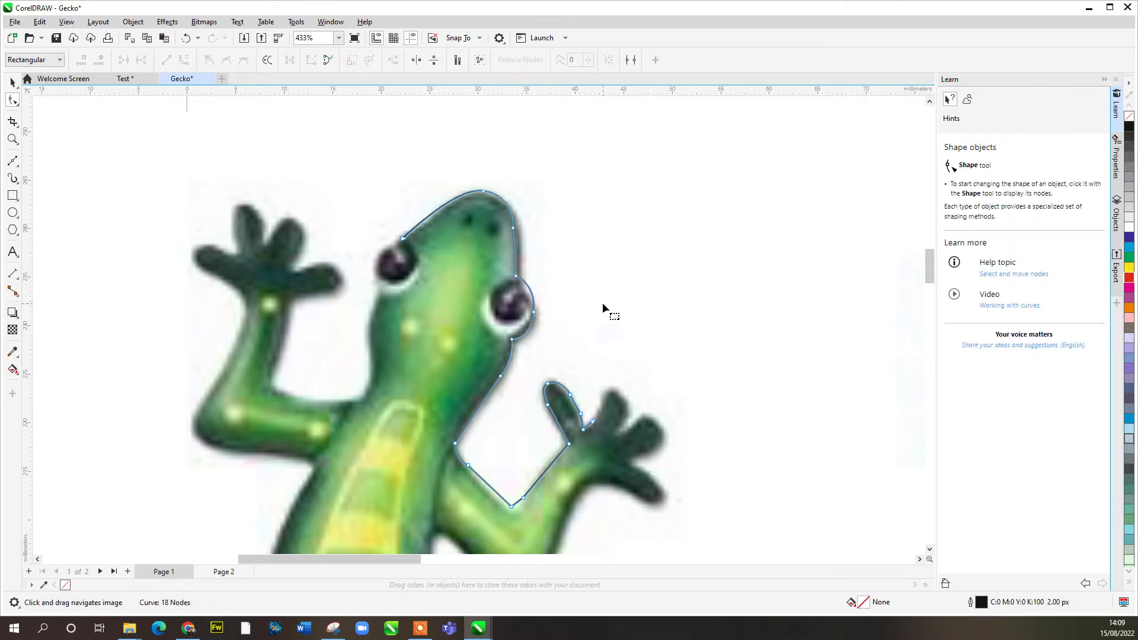
pyautogui.moveTo(603, 303); pyautogui.dragTo(486, 217)
# Resume the Bézier outline with curved nodes around the second, third and last fingers
pyautogui.click(11, 166)
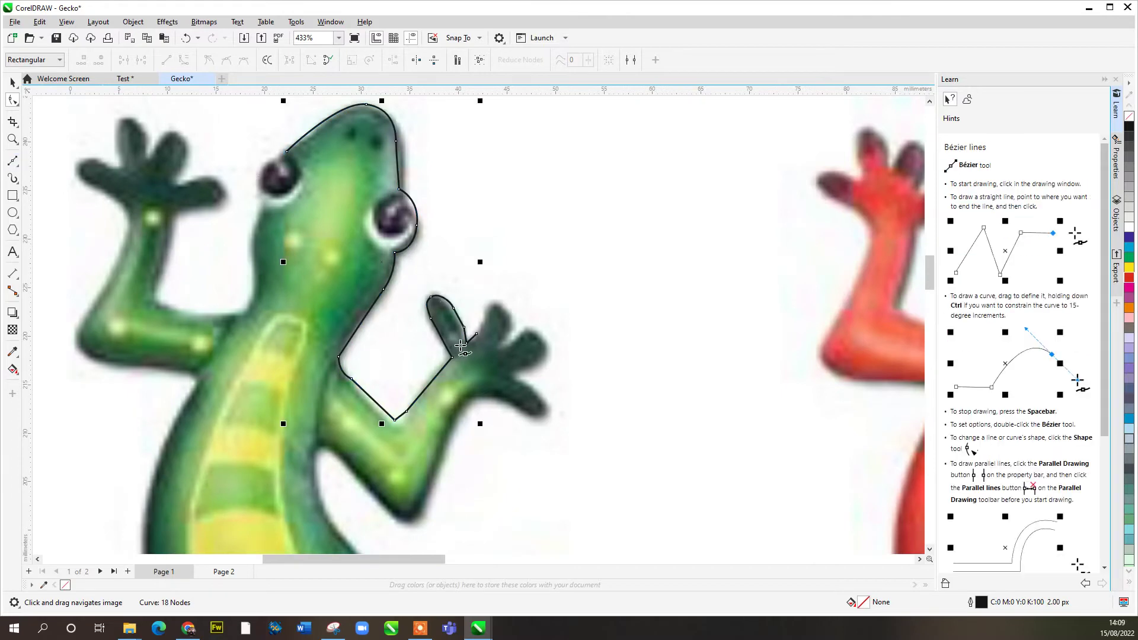
pyautogui.scroll(5, 477, 336)
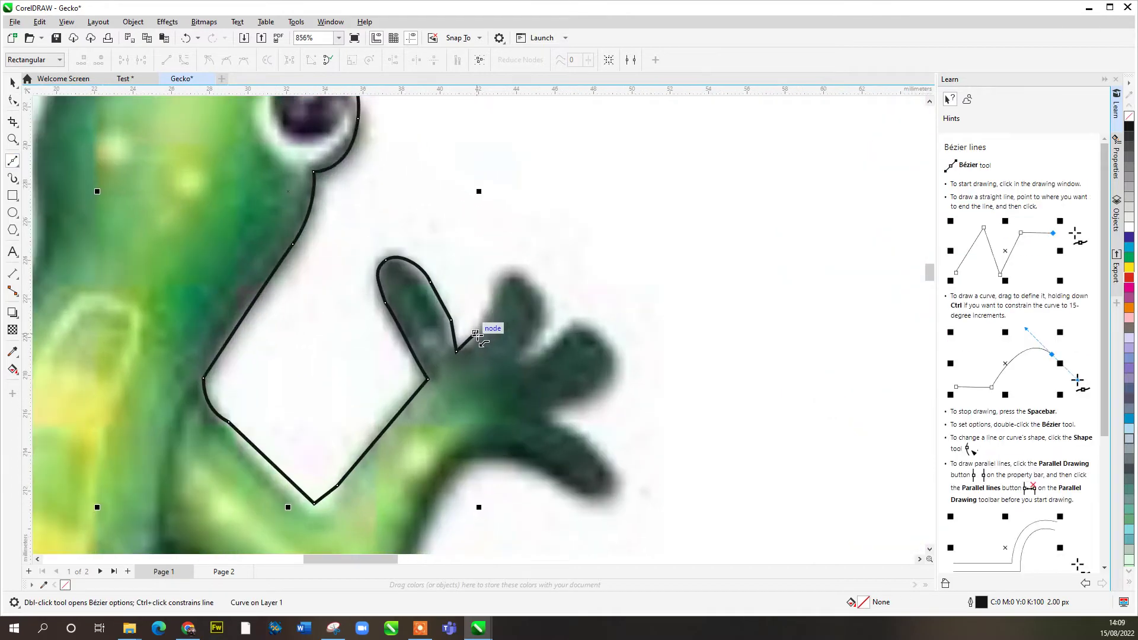
pyautogui.click(477, 330)
pyautogui.click(495, 295)
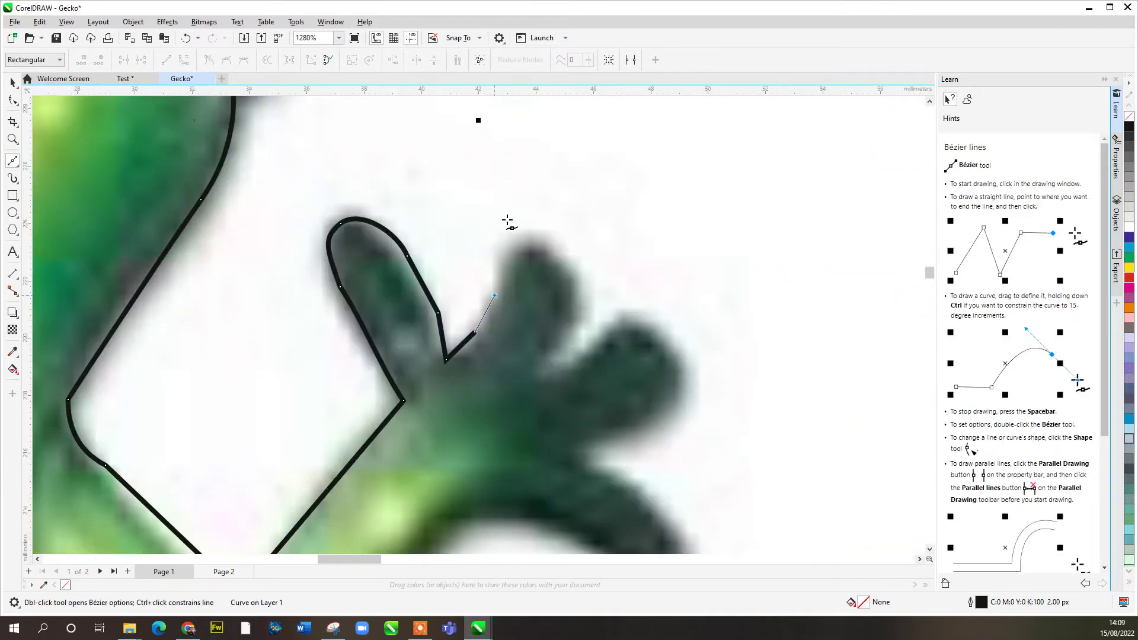
pyautogui.moveTo(527, 242); pyautogui.dragTo(552, 251)
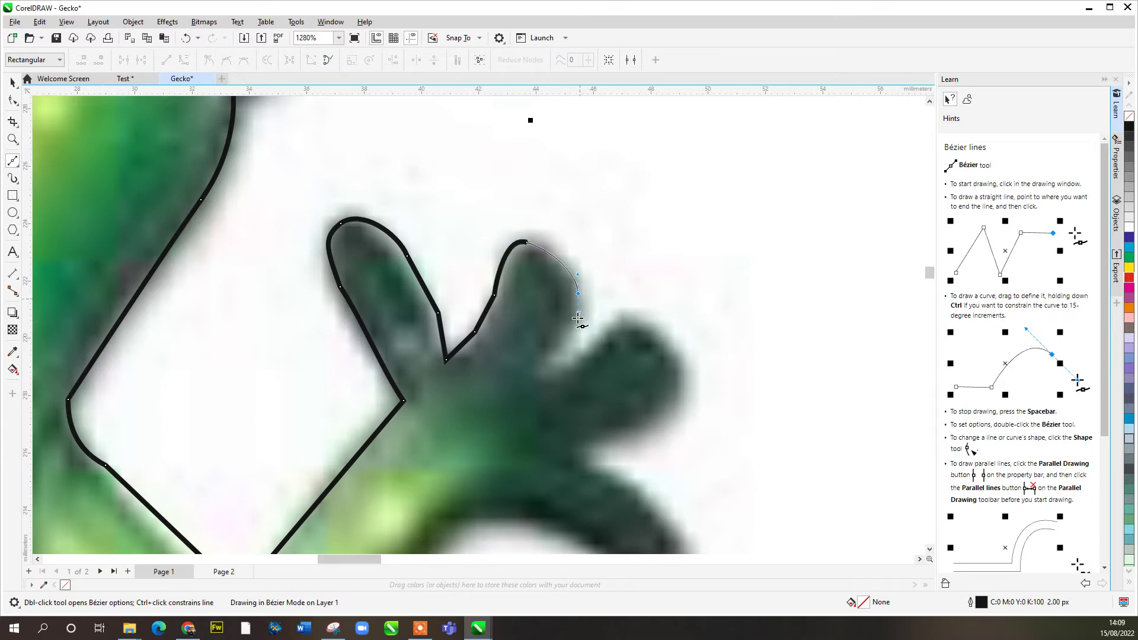
pyautogui.click(546, 349)
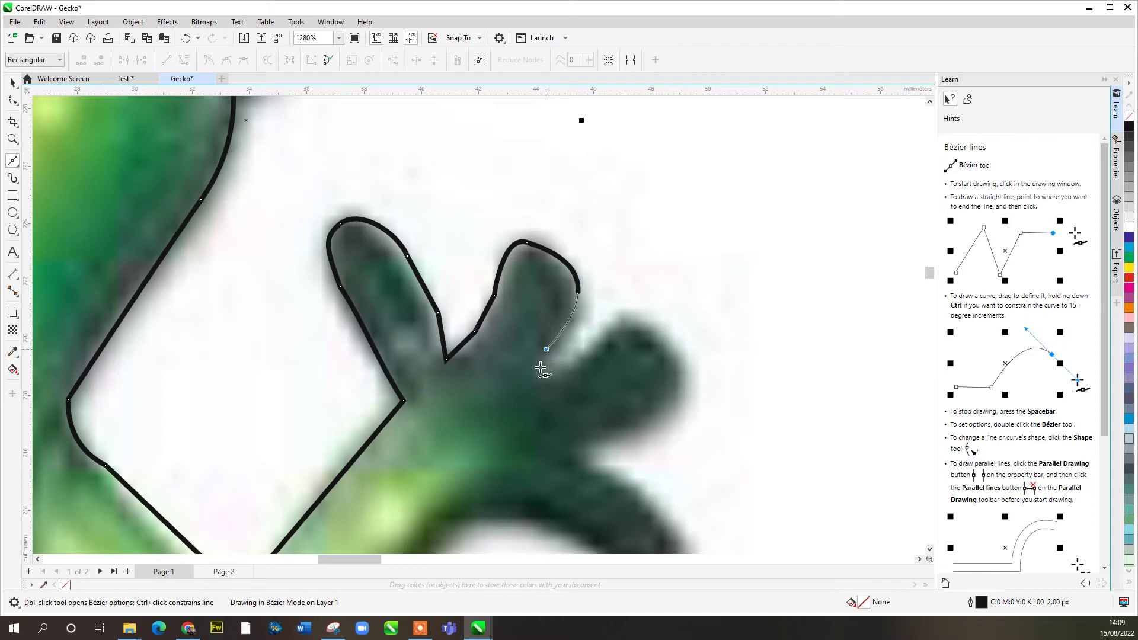
pyautogui.moveTo(547, 363); pyautogui.dragTo(555, 361)
pyautogui.moveTo(634, 323); pyautogui.dragTo(634, 323)
pyautogui.moveTo(683, 374); pyautogui.dragTo(678, 411)
pyautogui.click(592, 440)
pyautogui.moveTo(642, 449); pyautogui.dragTo(668, 233)
pyautogui.click(608, 246)
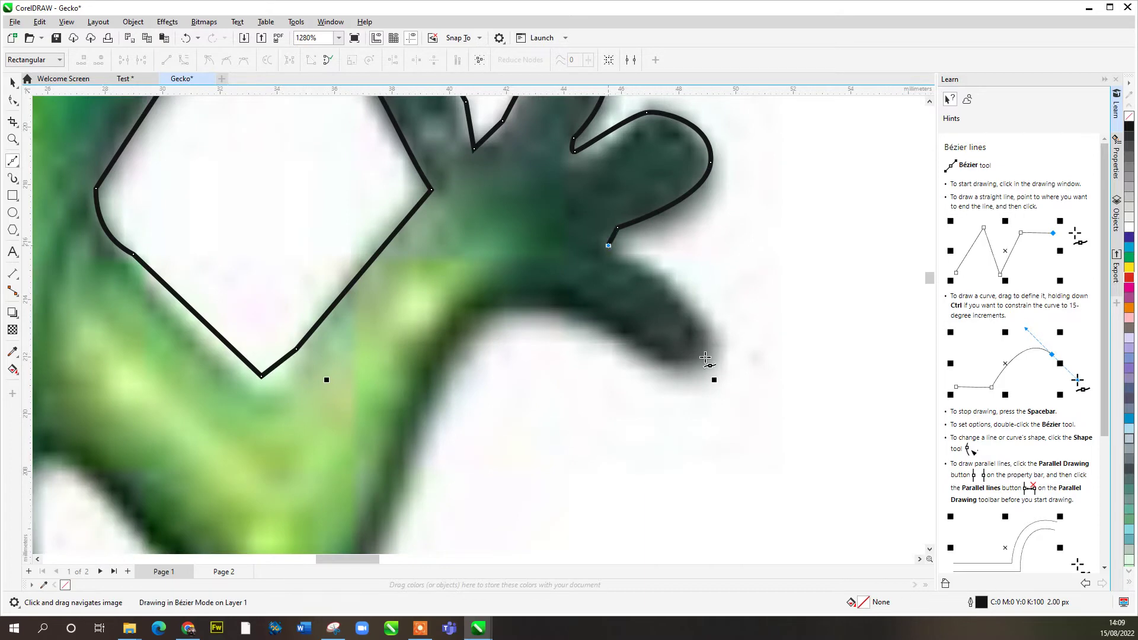
pyautogui.moveTo(705, 343); pyautogui.dragTo(691, 387)
pyautogui.moveTo(533, 299); pyautogui.dragTo(494, 301)
# Trace the outline back along the arm's underside and down the body's side
pyautogui.click(461, 346)
pyautogui.moveTo(457, 409); pyautogui.dragTo(492, 272)
pyautogui.scroll(-1, 448, 430)
pyautogui.scroll(-1, 448, 422)
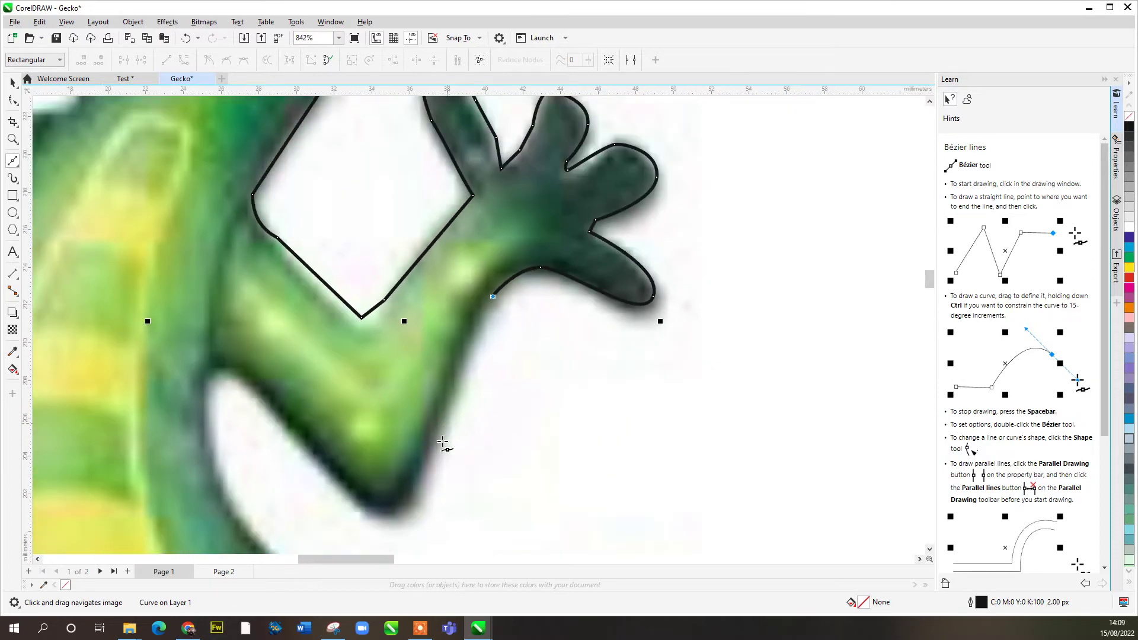
pyautogui.click(426, 477)
pyautogui.moveTo(384, 512); pyautogui.dragTo(362, 506)
pyautogui.moveTo(241, 375); pyautogui.dragTo(212, 382)
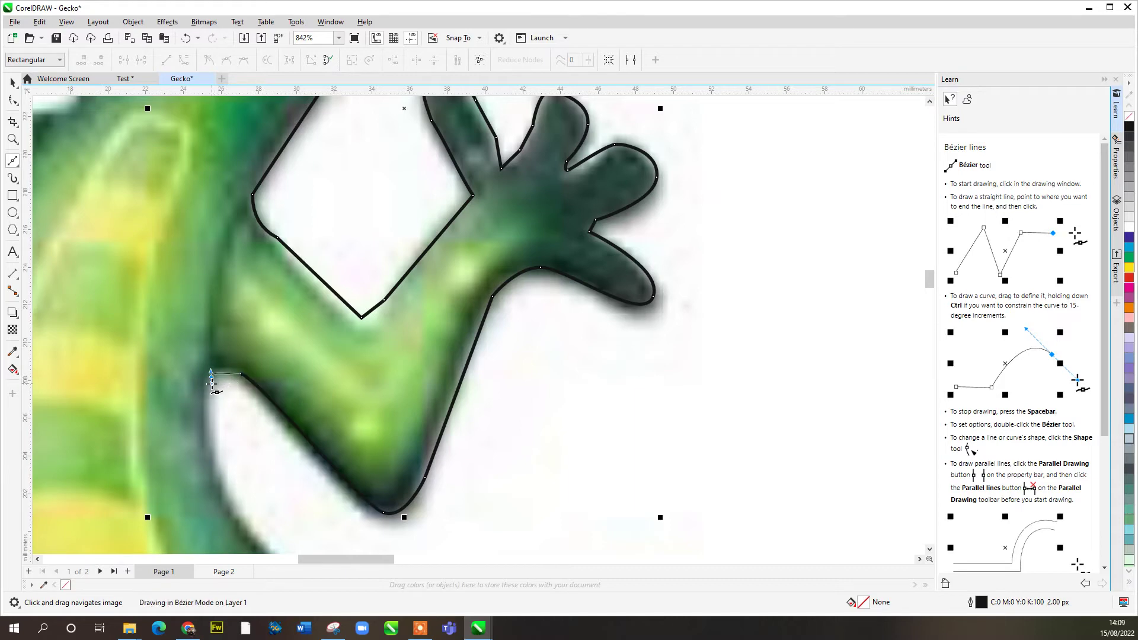
pyautogui.scroll(-2, 313, 427)
pyautogui.moveTo(422, 458); pyautogui.dragTo(492, 240)
pyautogui.moveTo(335, 260); pyautogui.dragTo(472, 236)
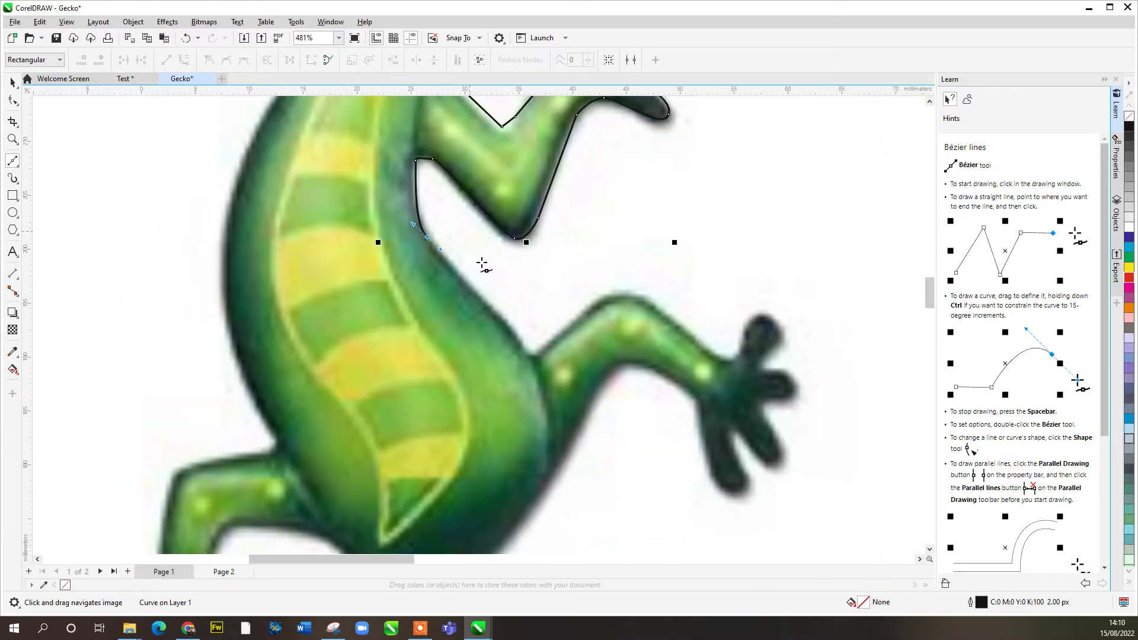
pyautogui.scroll(5, 501, 225)
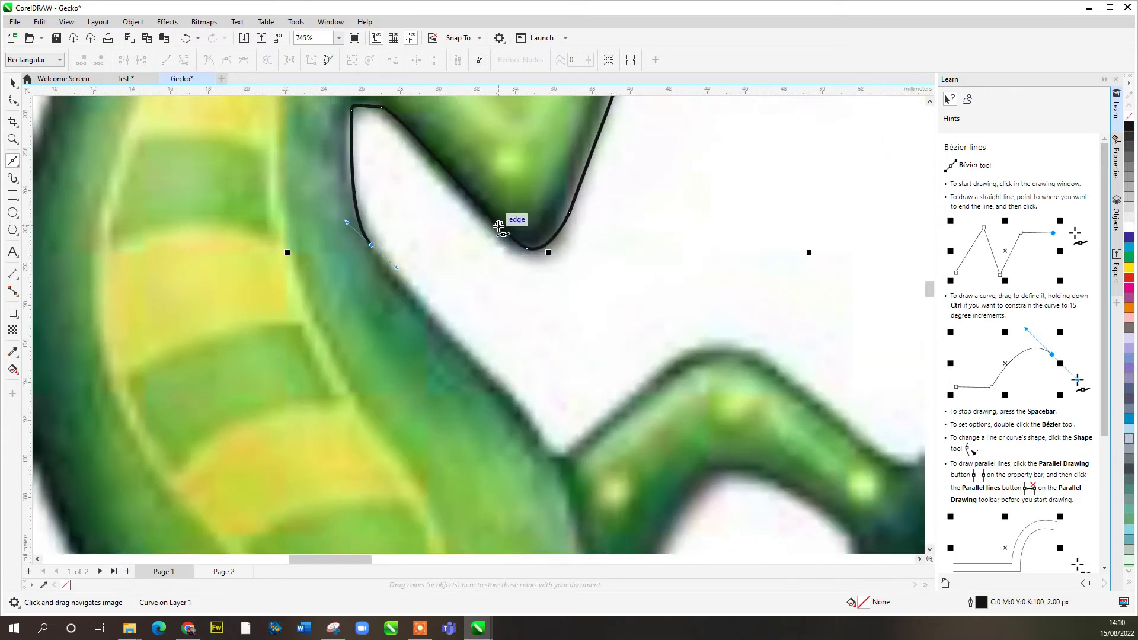
# Extend the outline down the body and along the top of the right back leg
pyautogui.scroll(-1, 498, 226)
pyautogui.scroll(1, 499, 226)
pyautogui.moveTo(453, 333); pyautogui.dragTo(476, 363)
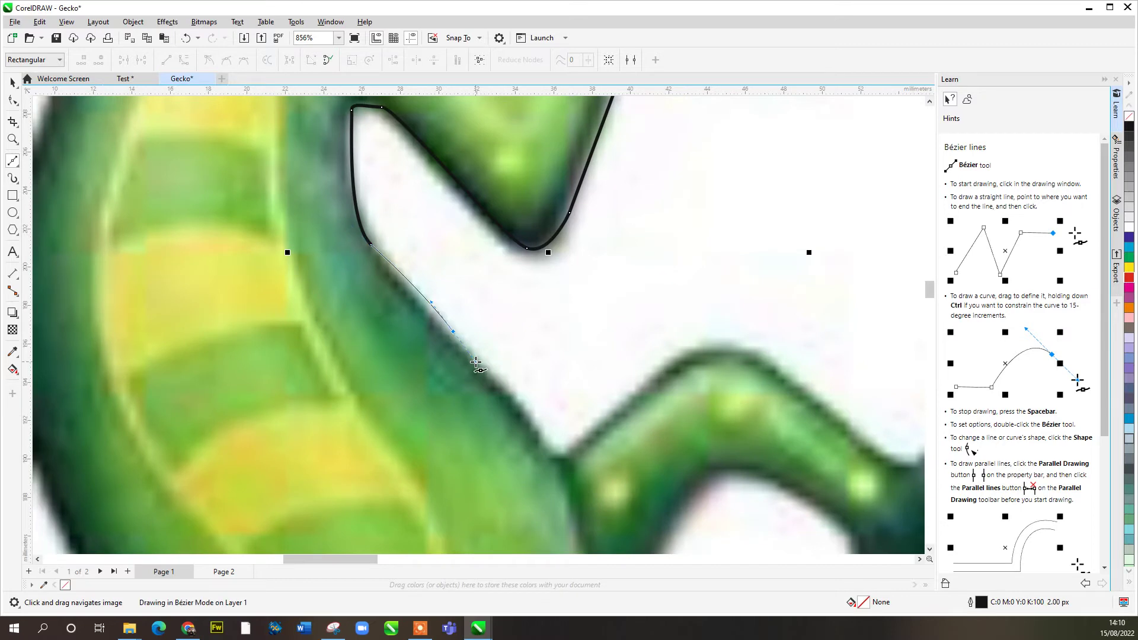
pyautogui.moveTo(546, 441); pyautogui.dragTo(554, 457)
pyautogui.click(567, 457)
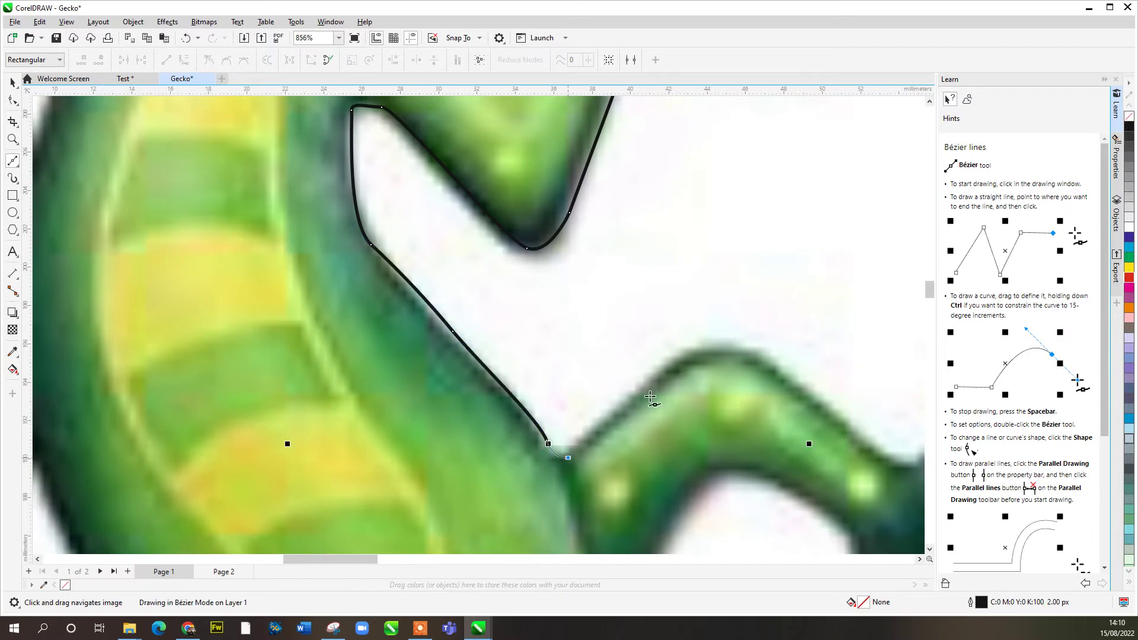
pyautogui.moveTo(726, 338); pyautogui.dragTo(771, 336)
pyautogui.click(866, 446)
pyautogui.moveTo(866, 447); pyautogui.dragTo(739, 240)
# Trace curved nodes around each toe of the back foot to its inner edge
pyautogui.moveTo(747, 291); pyautogui.dragTo(729, 311)
pyautogui.click(707, 336)
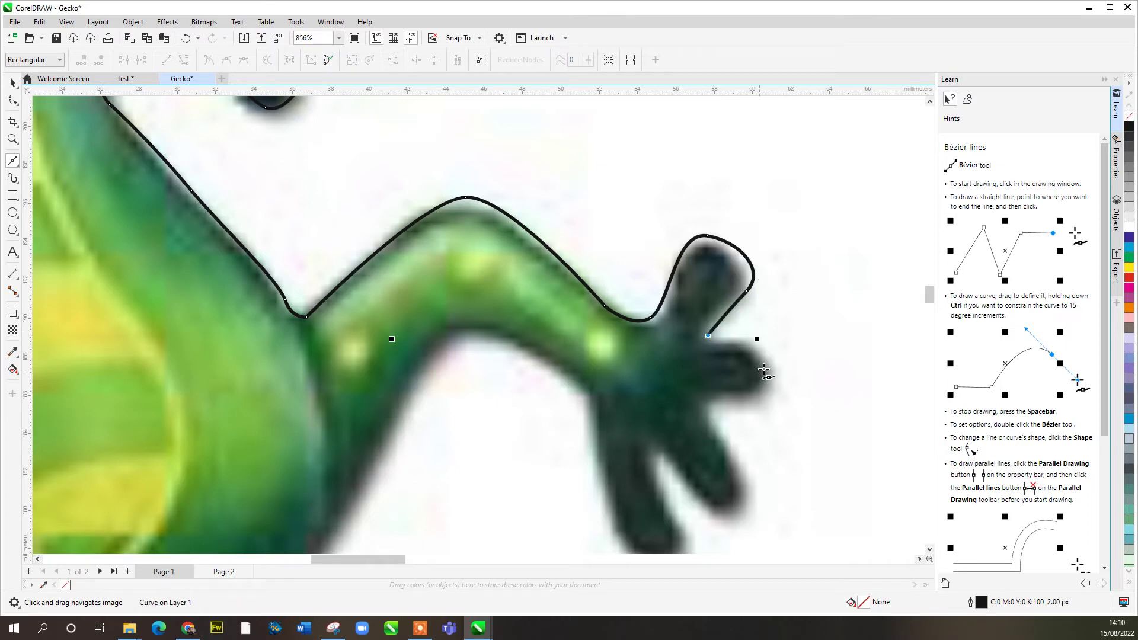
pyautogui.moveTo(768, 393); pyautogui.dragTo(763, 402)
pyautogui.click(710, 402)
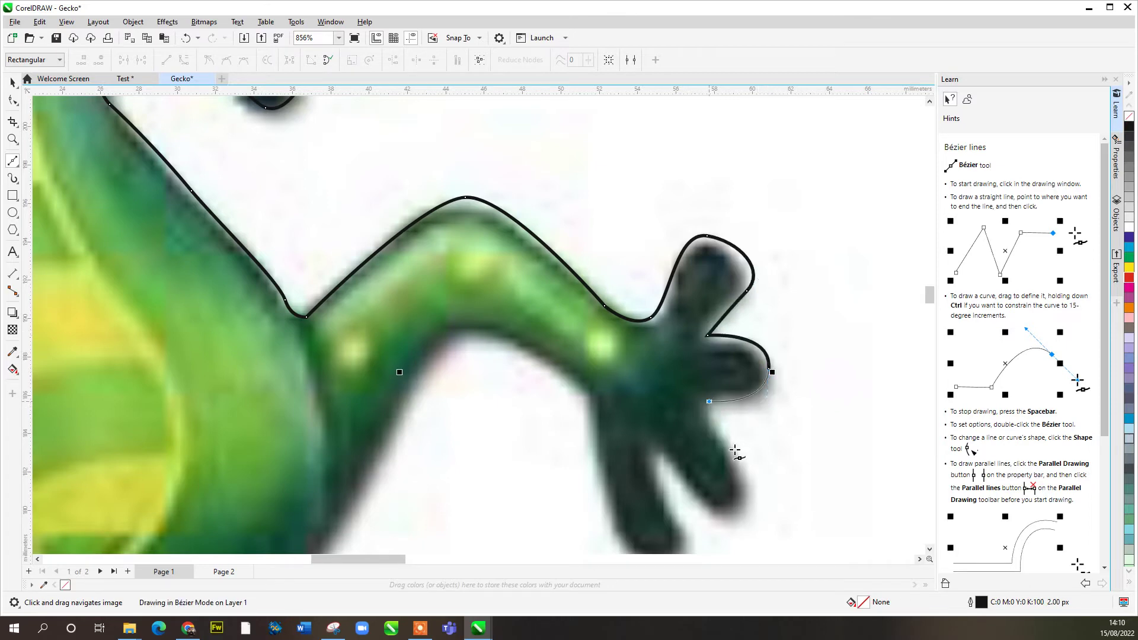
pyautogui.moveTo(736, 494); pyautogui.dragTo(714, 518)
pyautogui.click(658, 455)
pyautogui.scroll(-3, 698, 477)
pyautogui.click(672, 340)
pyautogui.moveTo(664, 383); pyautogui.dragTo(639, 386)
pyautogui.click(611, 295)
pyautogui.click(611, 269)
pyautogui.click(607, 215)
pyautogui.click(606, 215)
# Curve the outline along the leg's underside and down toward the spiral tail
pyautogui.moveTo(489, 158); pyautogui.dragTo(452, 165)
pyautogui.click(436, 193)
pyautogui.scroll(-1, 432, 291)
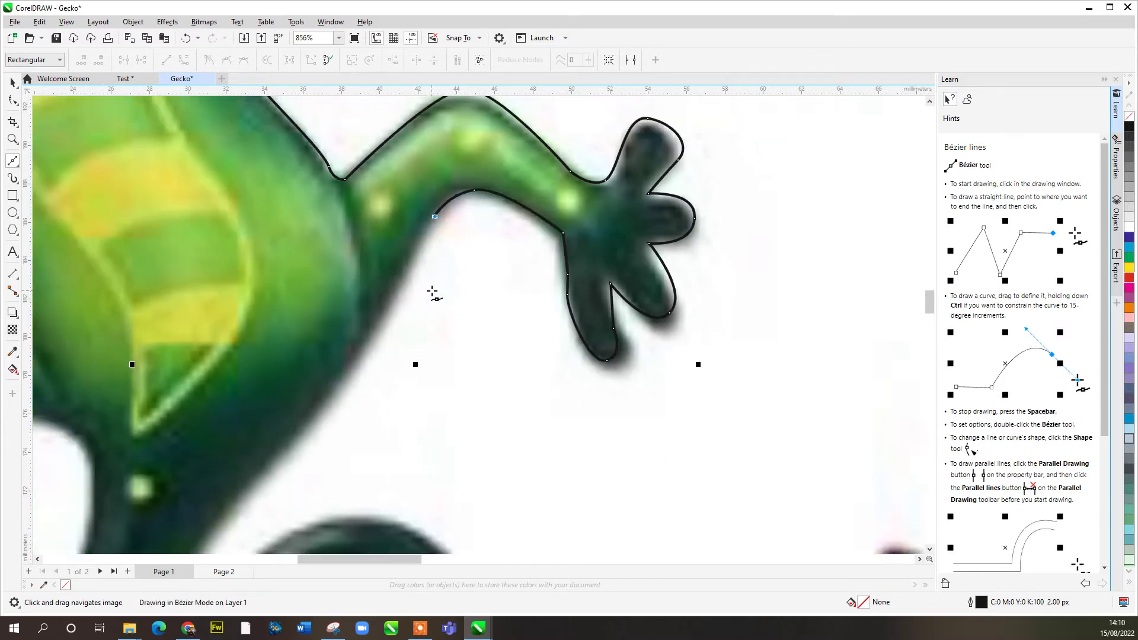
pyautogui.scroll(-2, 432, 292)
pyautogui.moveTo(334, 403); pyautogui.dragTo(302, 433)
pyautogui.moveTo(279, 476); pyautogui.dragTo(279, 476)
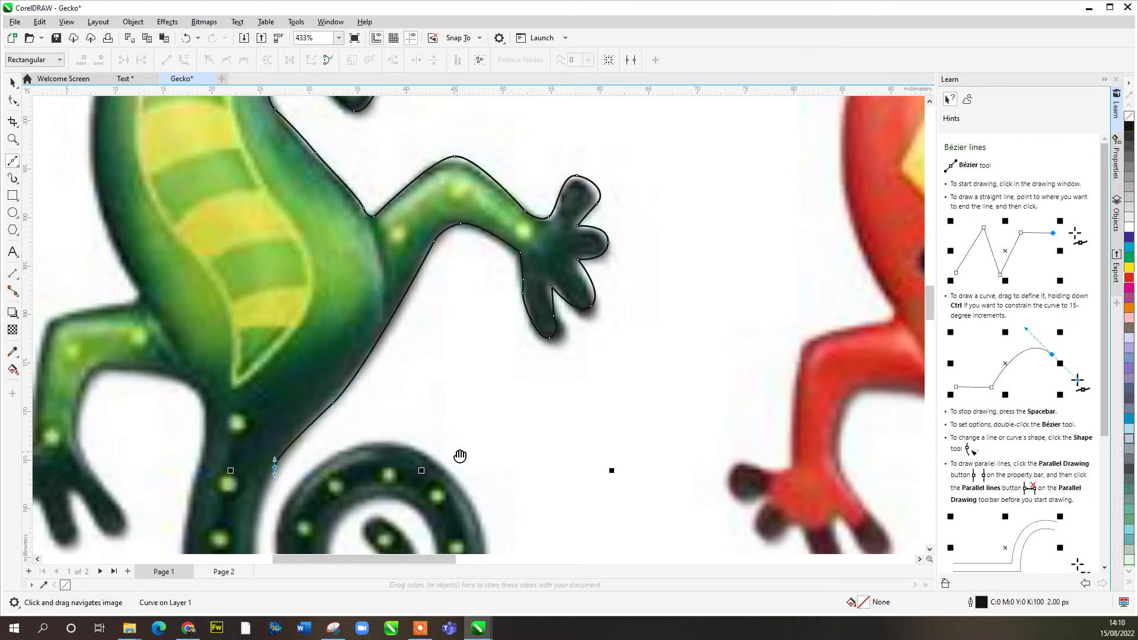
pyautogui.moveTo(459, 457); pyautogui.dragTo(718, 243)
# Trace the Bézier outline along the tail into the spiral and around its tip
pyautogui.moveTo(563, 435); pyautogui.dragTo(649, 479)
pyautogui.moveTo(700, 364); pyautogui.dragTo(701, 352)
pyautogui.moveTo(643, 289); pyautogui.dragTo(580, 300)
pyautogui.click(596, 368)
pyautogui.moveTo(626, 381); pyautogui.dragTo(642, 380)
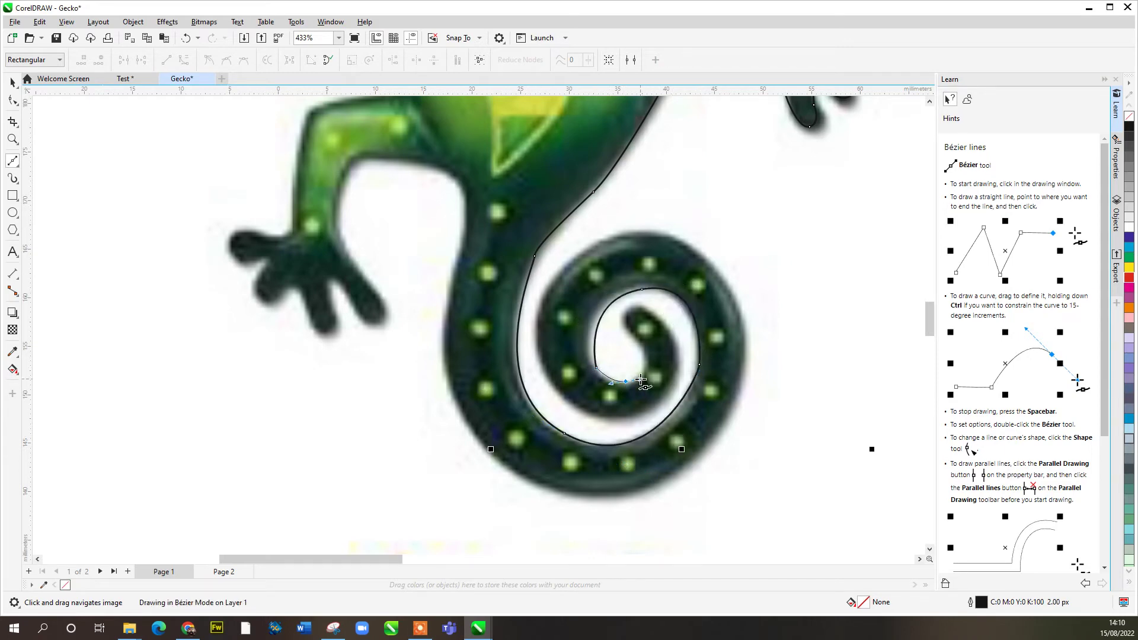
pyautogui.moveTo(621, 321); pyautogui.dragTo(675, 341)
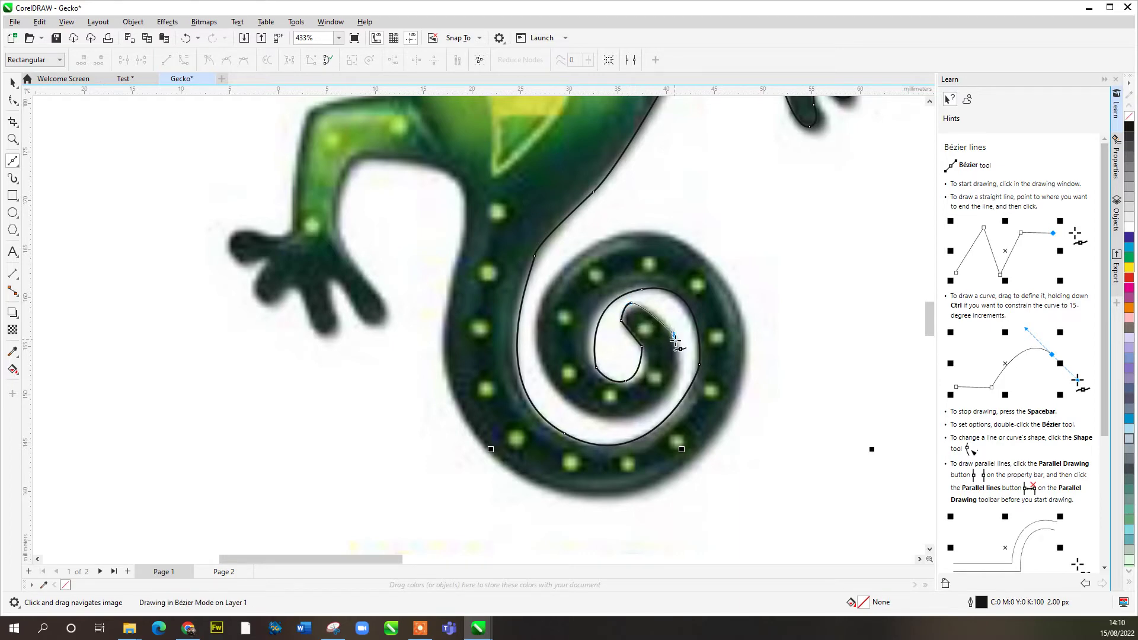
# Curve the outline around the inner spiral, over its top, and along the tail's bottom
pyautogui.moveTo(627, 419); pyautogui.dragTo(586, 425)
pyautogui.moveTo(539, 336); pyautogui.dragTo(542, 304)
pyautogui.moveTo(664, 235); pyautogui.dragTo(767, 235)
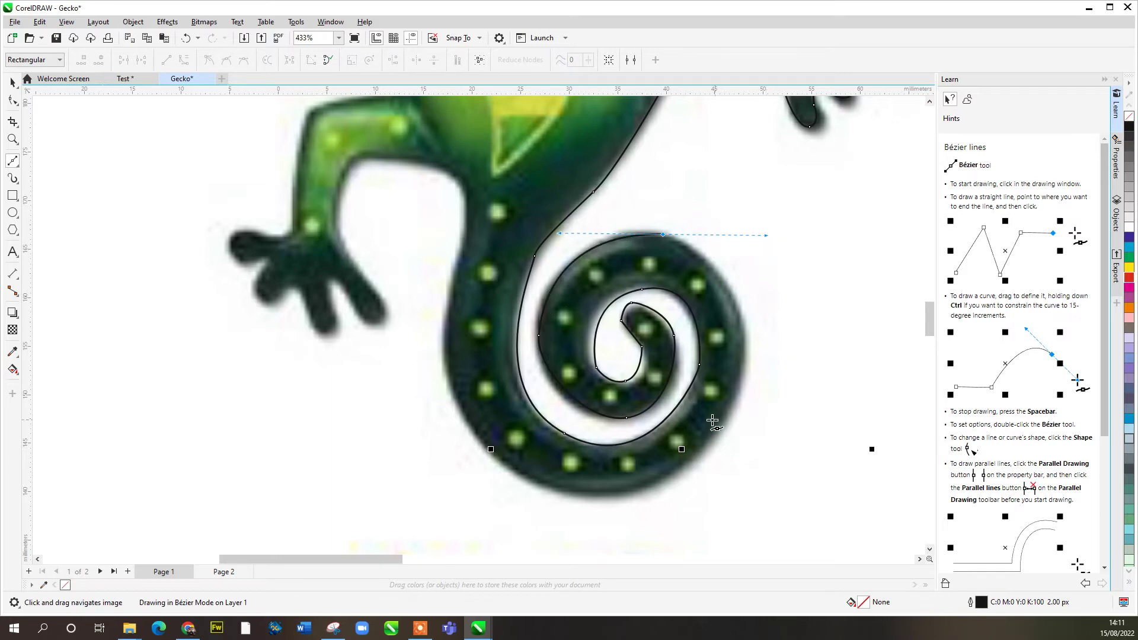
pyautogui.moveTo(740, 386); pyautogui.dragTo(727, 409)
pyautogui.moveTo(473, 434); pyautogui.dragTo(310, 265)
pyautogui.moveTo(471, 219); pyautogui.dragTo(446, 179)
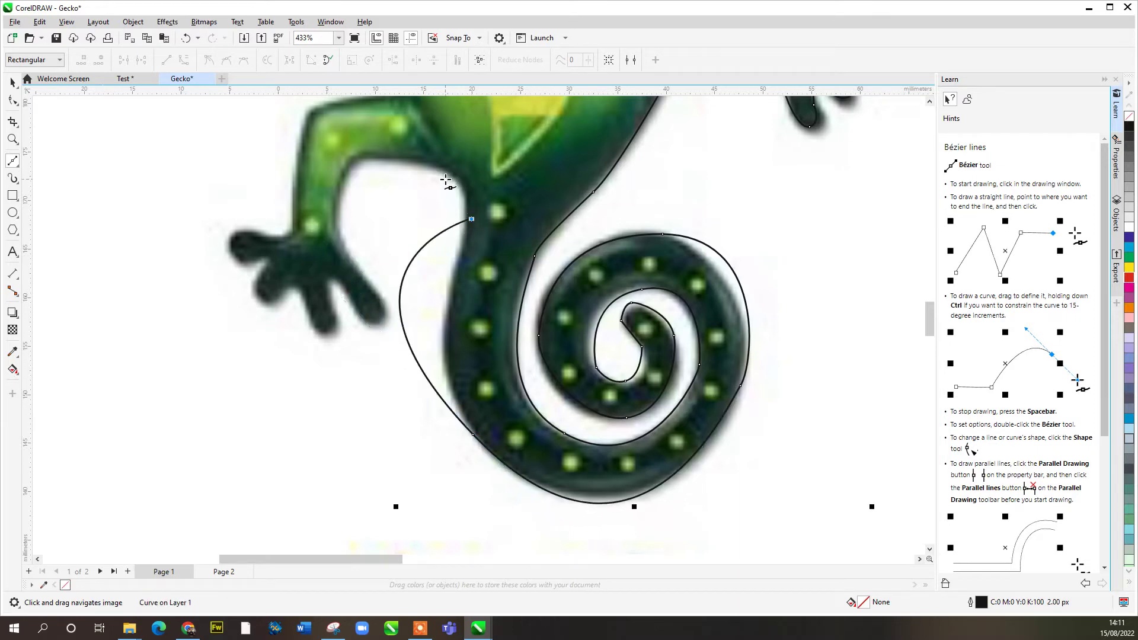
# Undo the two misplaced segments and redraw the tail's bottom and left side
pyautogui.hotkey('ctrl', 'z')
pyautogui.hotkey('ctrl', 'z')
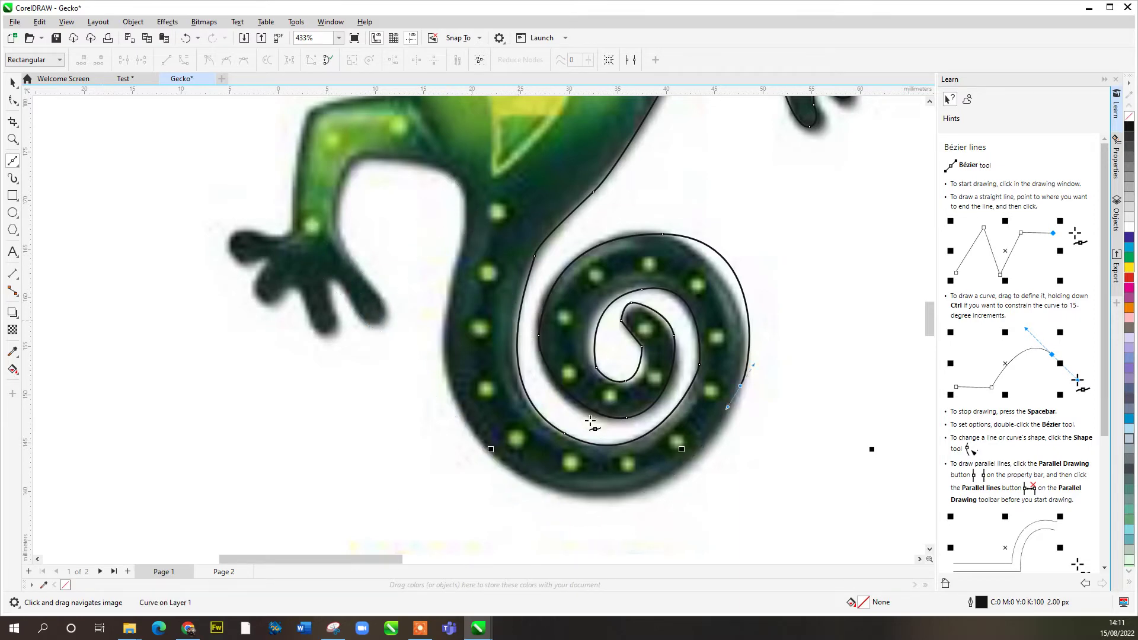
pyautogui.moveTo(594, 495); pyautogui.dragTo(480, 492)
pyautogui.click(444, 351)
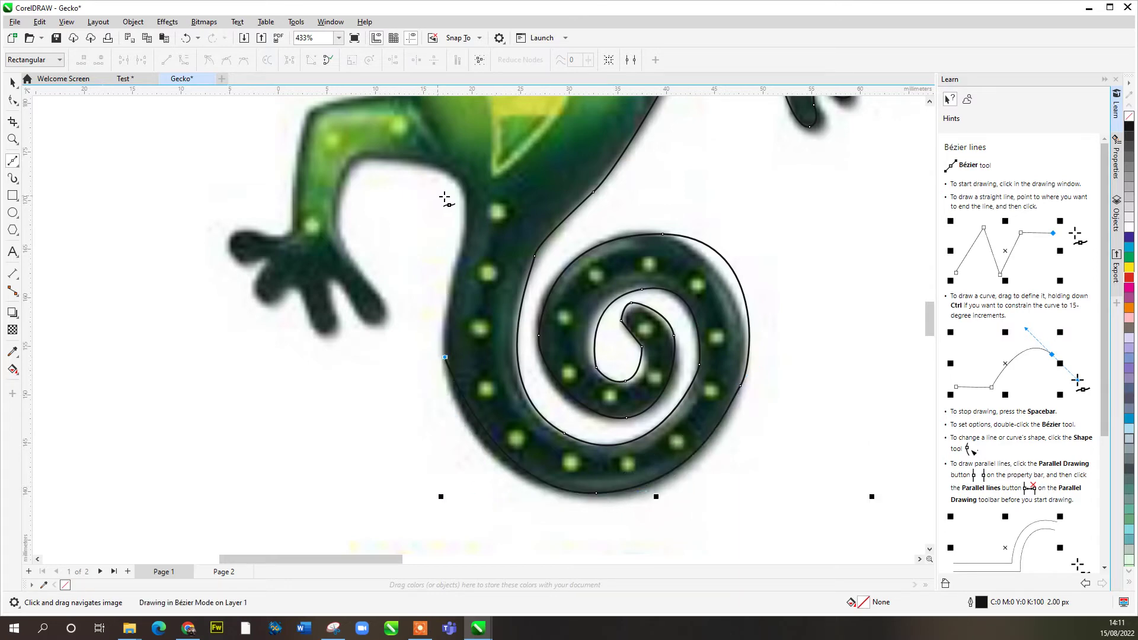
# Curve the outline up toward the body and down the left back leg's edge
pyautogui.moveTo(467, 196); pyautogui.dragTo(465, 187)
pyautogui.moveTo(393, 161); pyautogui.dragTo(343, 161)
pyautogui.click(341, 184)
pyautogui.click(341, 235)
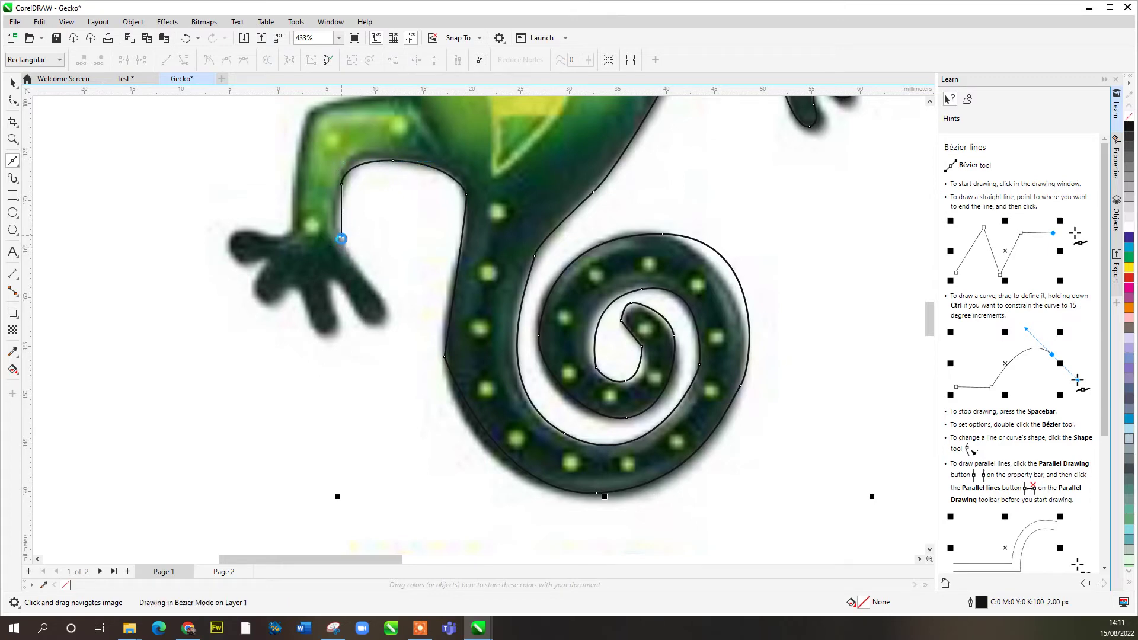
# Place nodes around each toe of the left back foot
pyautogui.click(386, 306)
pyautogui.click(381, 321)
pyautogui.click(364, 322)
pyautogui.click(332, 279)
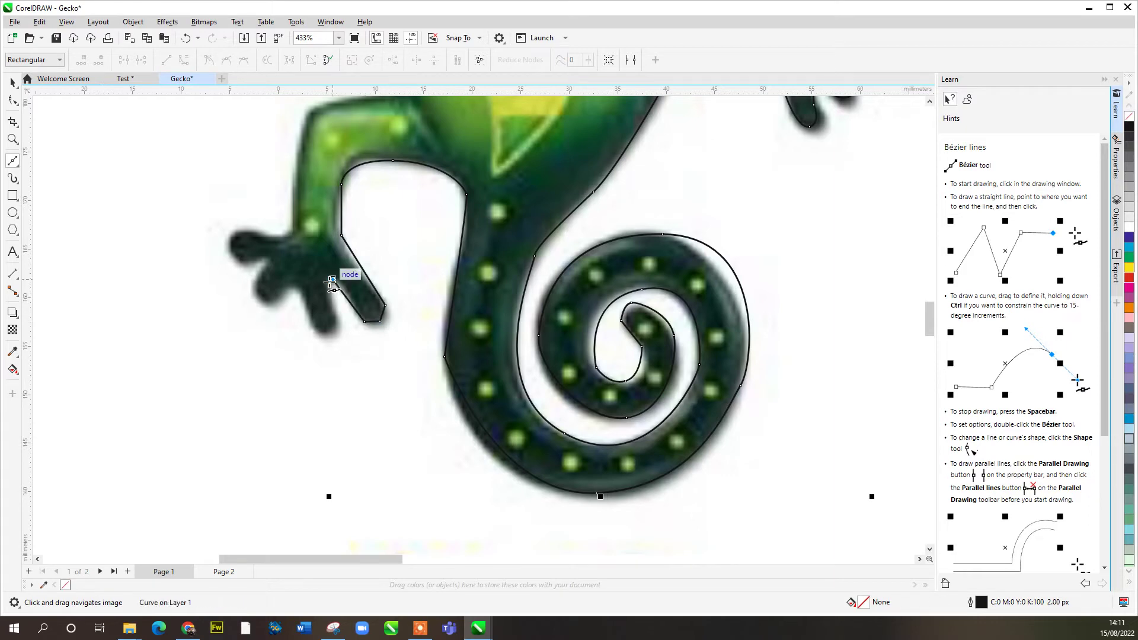
pyautogui.click(336, 321)
pyautogui.click(325, 327)
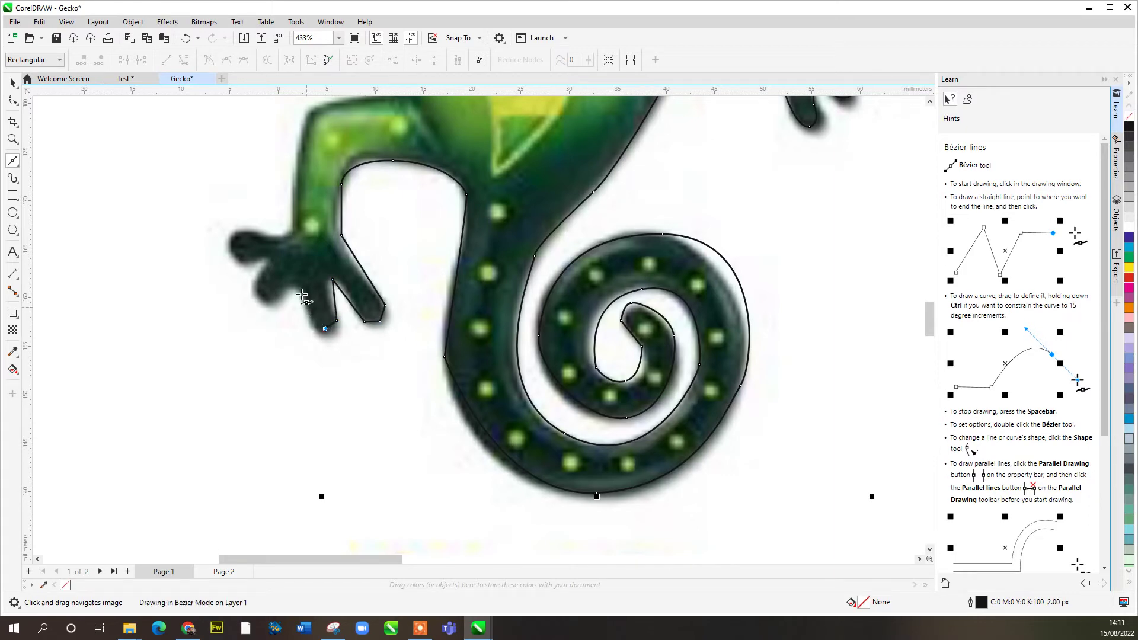
pyautogui.click(297, 289)
pyautogui.moveTo(263, 297); pyautogui.dragTo(261, 295)
pyautogui.moveTo(258, 271); pyautogui.dragTo(229, 246)
# Curve the outline up the back of the foot, along the leg and the body's left edge
pyautogui.moveTo(238, 227); pyautogui.dragTo(323, 495)
pyautogui.moveTo(322, 383); pyautogui.dragTo(348, 375)
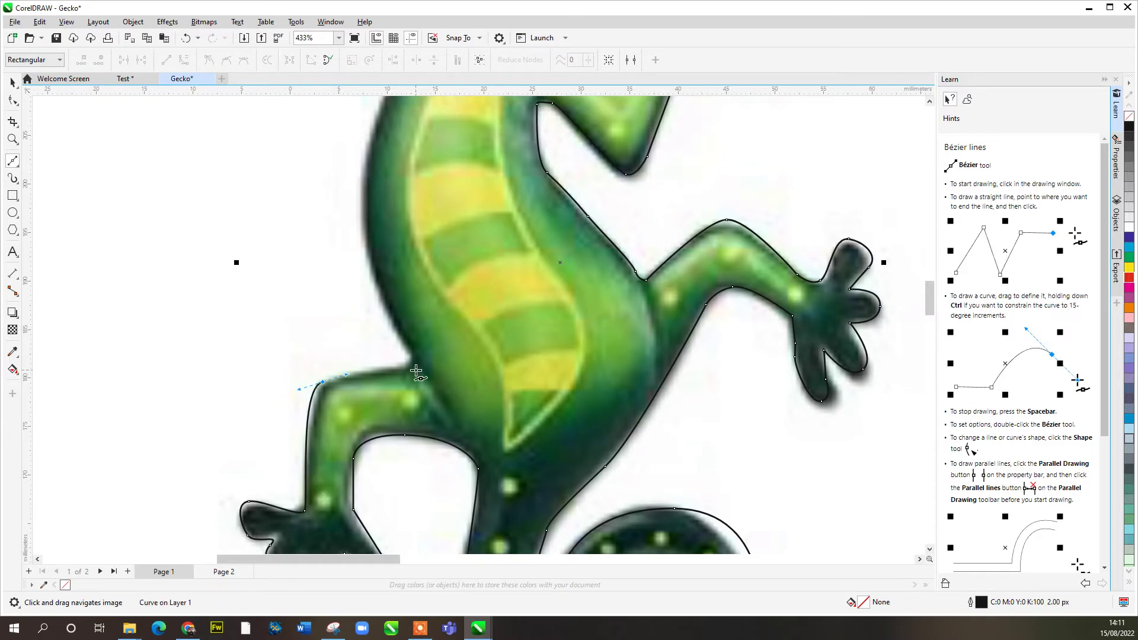
pyautogui.moveTo(412, 349); pyautogui.dragTo(405, 344)
pyautogui.moveTo(410, 273); pyautogui.dragTo(449, 535)
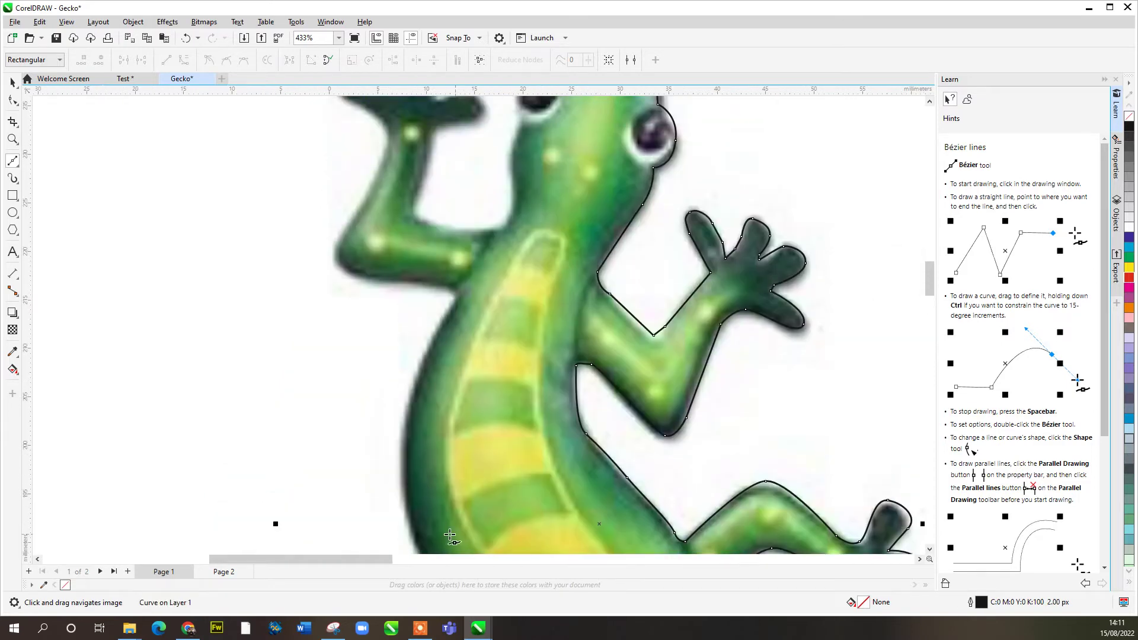
pyautogui.moveTo(404, 411); pyautogui.dragTo(527, 484)
pyautogui.click(431, 434)
# Trace the outline up the left front arm and over the first finger
pyautogui.moveTo(409, 405); pyautogui.dragTo(421, 387)
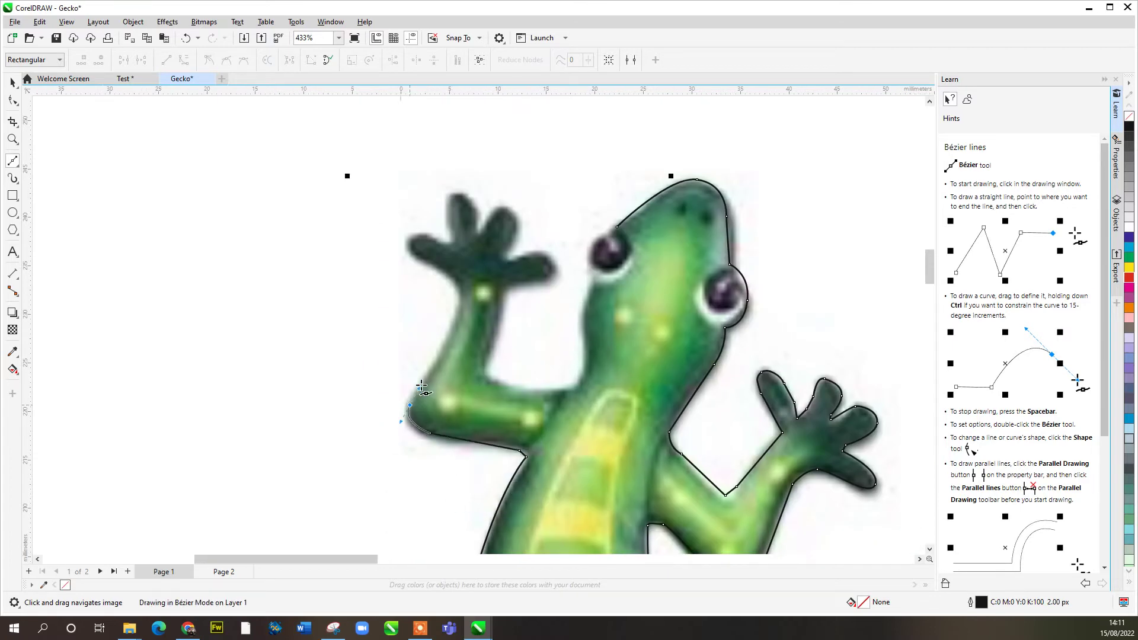
pyautogui.click(457, 288)
pyautogui.click(417, 261)
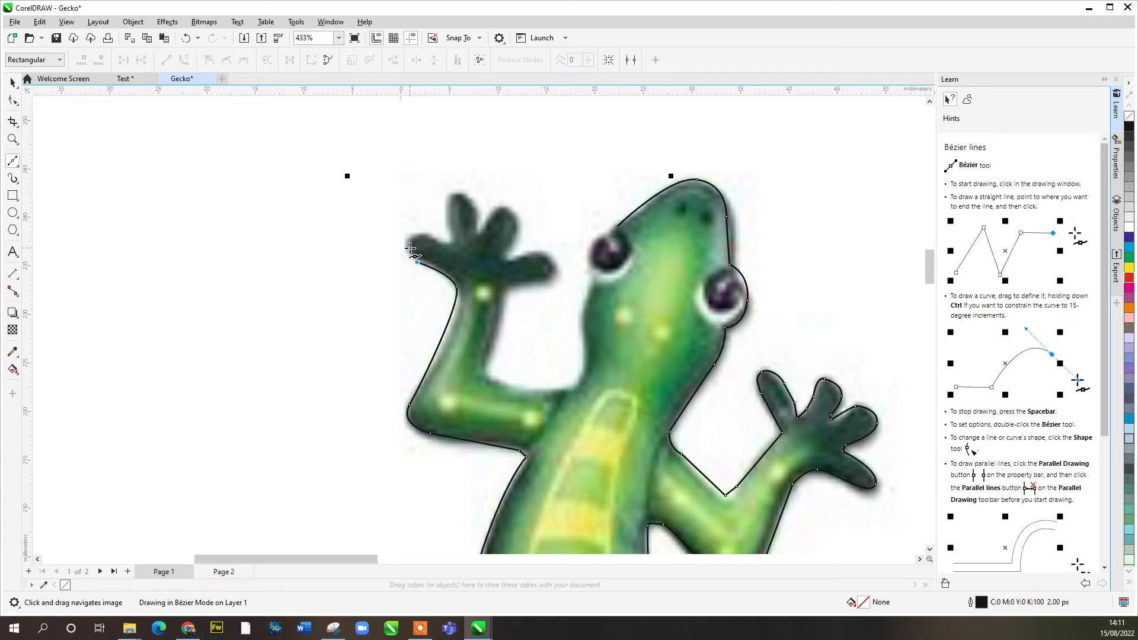
pyautogui.click(452, 238)
pyautogui.click(449, 193)
pyautogui.click(476, 229)
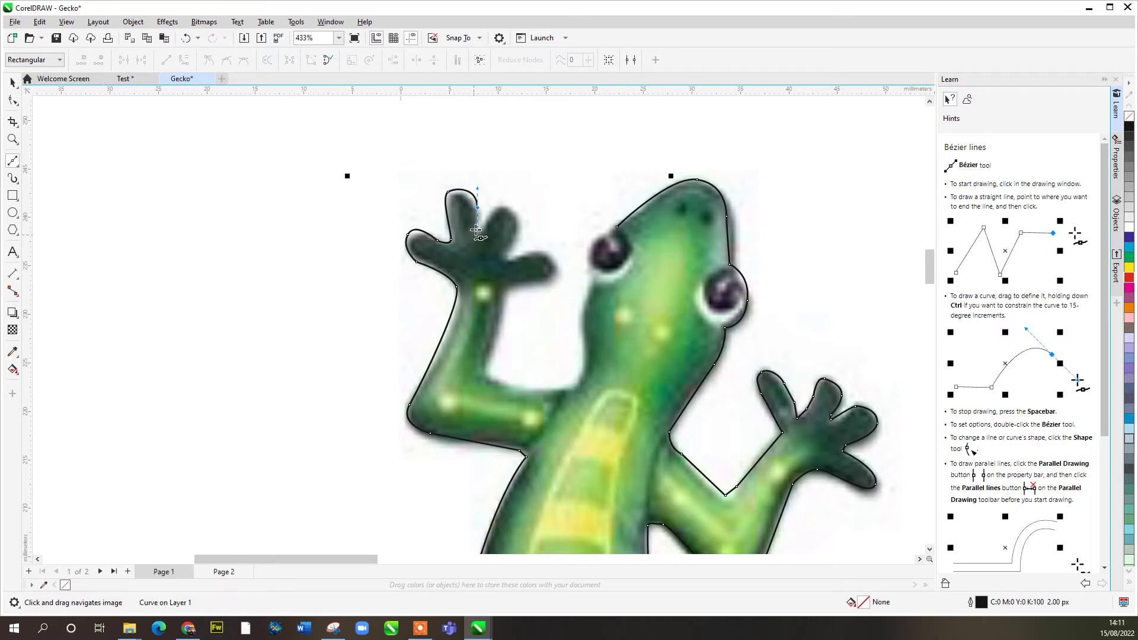
# Wrap the outline between and around the remaining fingers of the front hand
pyautogui.moveTo(510, 213); pyautogui.dragTo(523, 224)
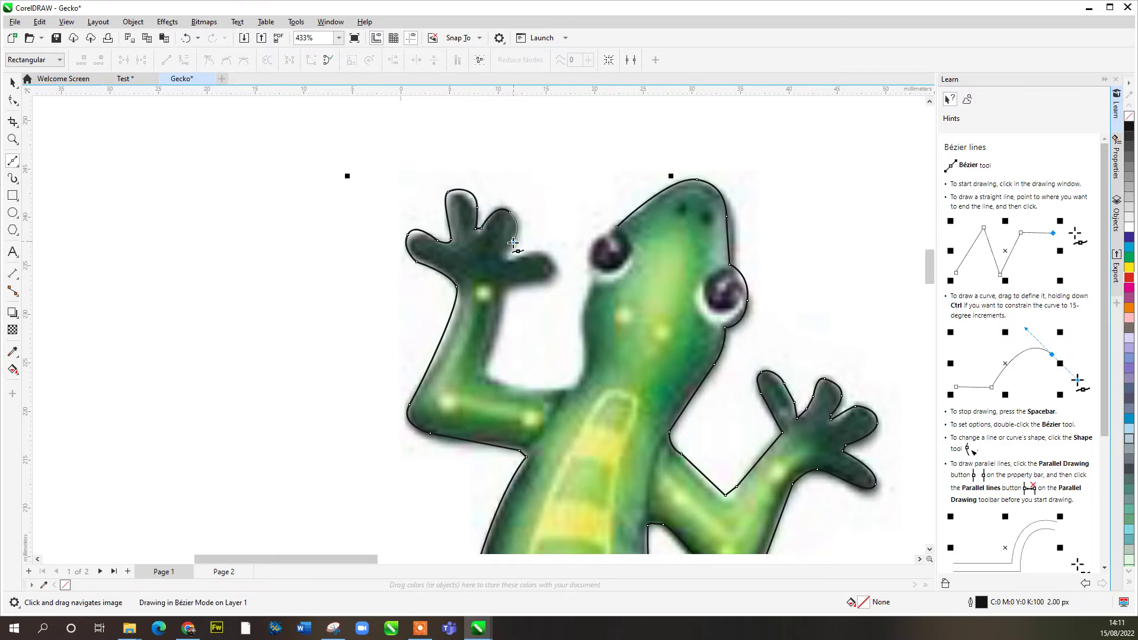
pyautogui.click(505, 257)
pyautogui.moveTo(550, 255); pyautogui.dragTo(553, 274)
pyautogui.click(543, 282)
pyautogui.click(509, 285)
# Run the outline down the arm to the start node, closing the path, and zoom out to 142%
pyautogui.moveTo(501, 315); pyautogui.dragTo(501, 318)
pyautogui.click(500, 342)
pyautogui.click(487, 378)
pyautogui.click(541, 390)
pyautogui.click(584, 372)
pyautogui.moveTo(584, 274); pyautogui.dragTo(601, 230)
pyautogui.click(617, 231)
pyautogui.scroll(-5, 679, 278)
pyautogui.moveTo(678, 281); pyautogui.dragTo(556, 197)
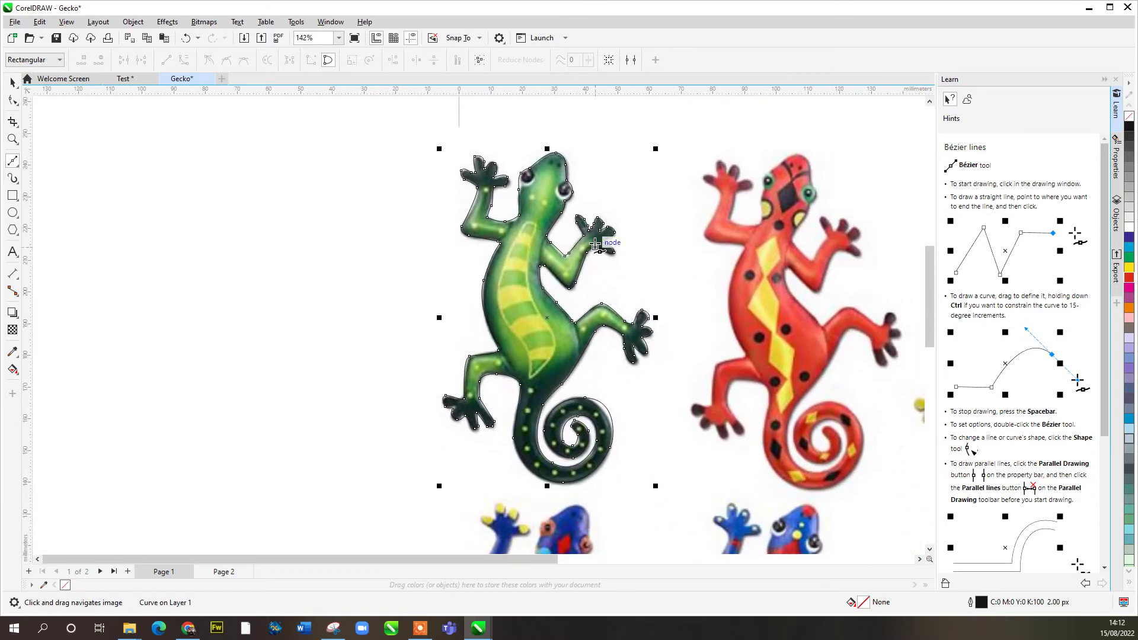
# Select the gecko outline and reshape its tail nodes, deleting one surplus point
pyautogui.click(15, 83)
pyautogui.click(426, 292)
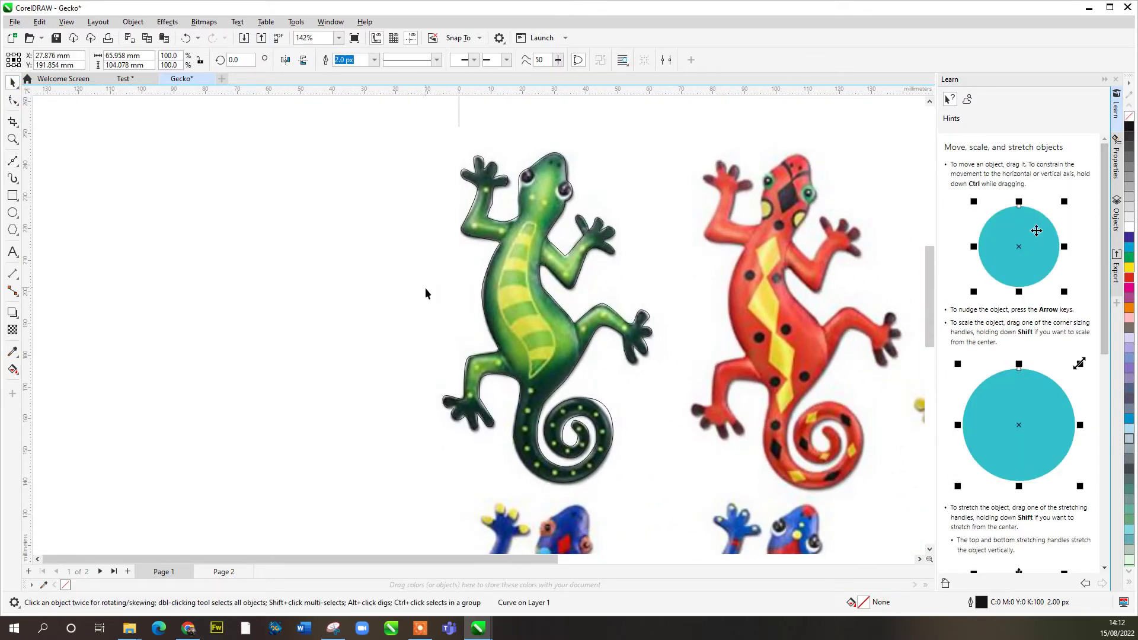
pyautogui.click(615, 429)
pyautogui.scroll(3, 611, 451)
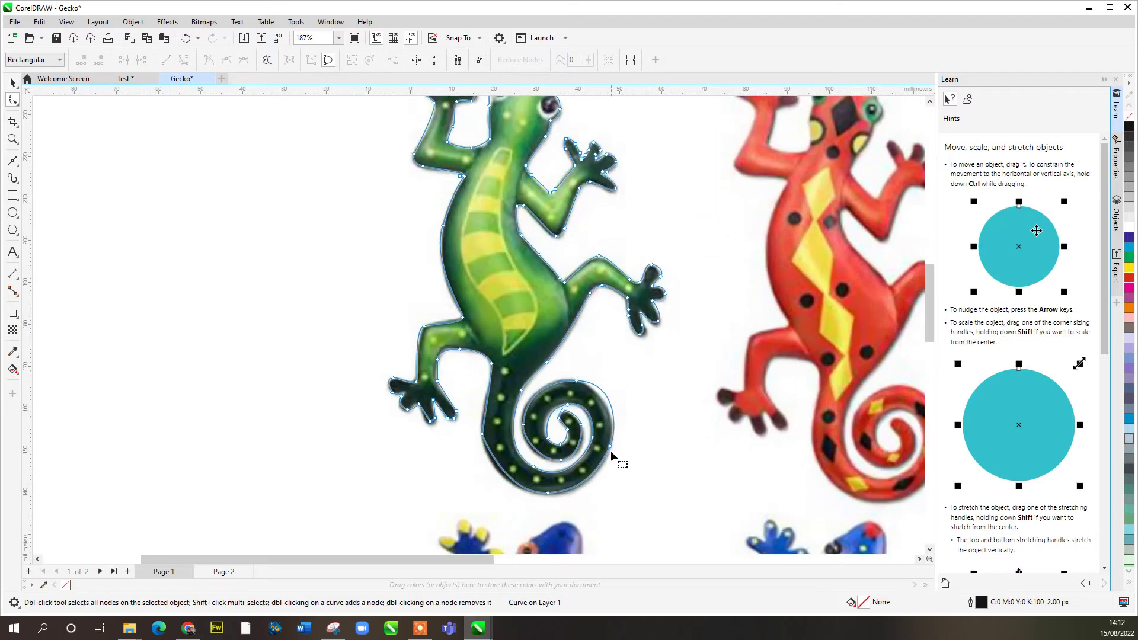
pyautogui.moveTo(610, 451); pyautogui.dragTo(610, 457)
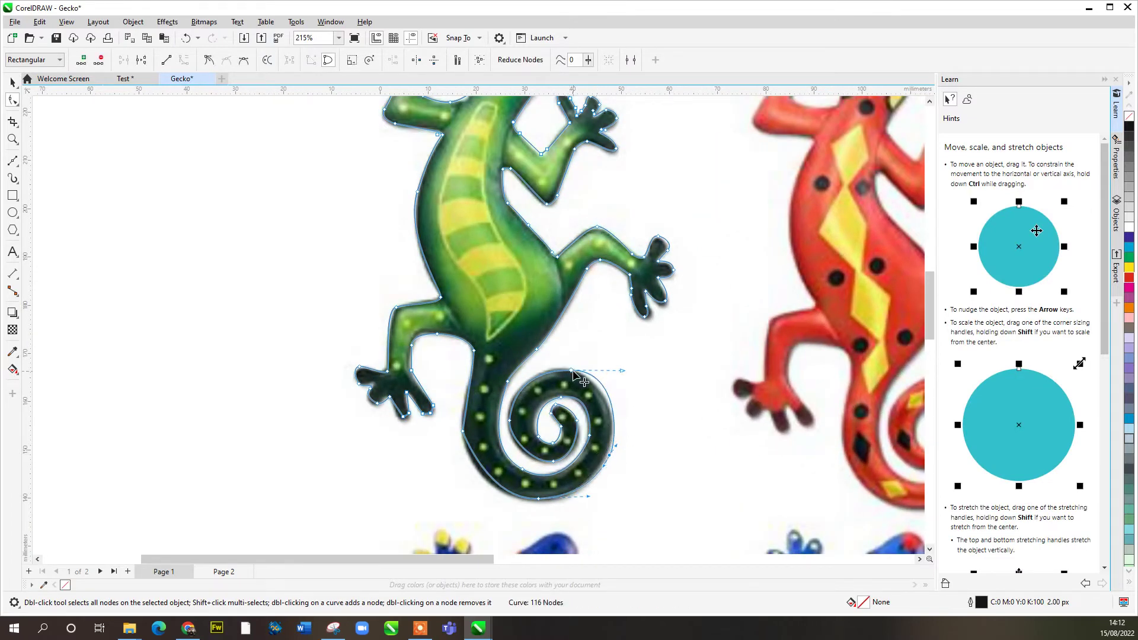
pyautogui.doubleClick(572, 371)
pyautogui.moveTo(569, 372); pyautogui.dragTo(567, 371)
pyautogui.click(611, 457)
pyautogui.moveTo(653, 383); pyautogui.dragTo(635, 368)
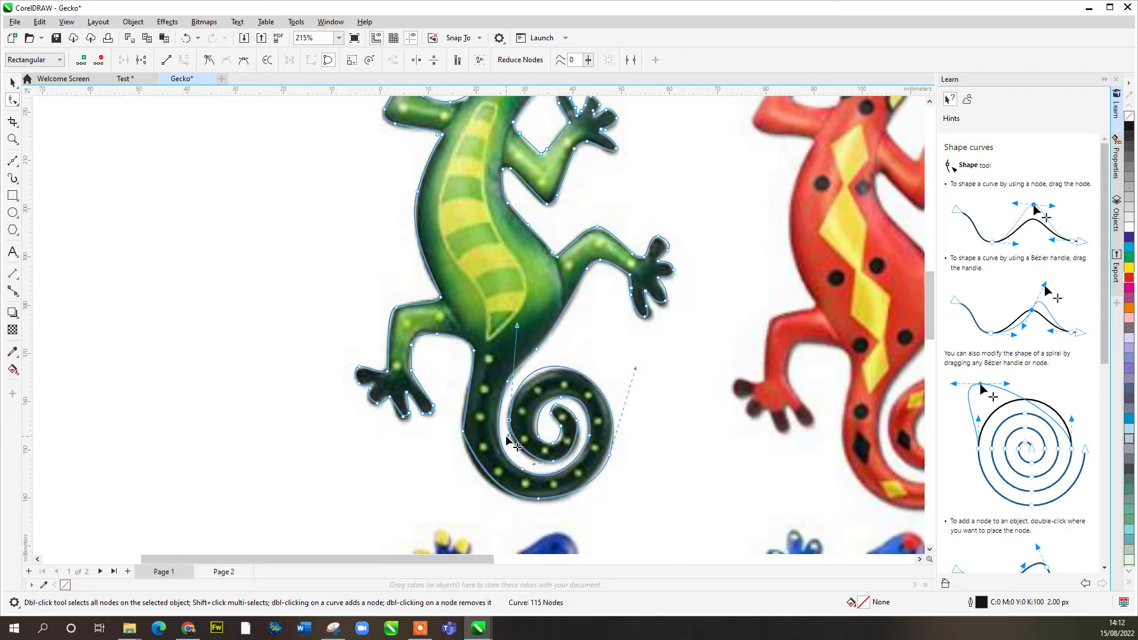
pyautogui.moveTo(510, 439); pyautogui.dragTo(520, 336)
# Reshape the spiral point's curve and test an extra inner-spiral node
pyautogui.scroll(4, 563, 383)
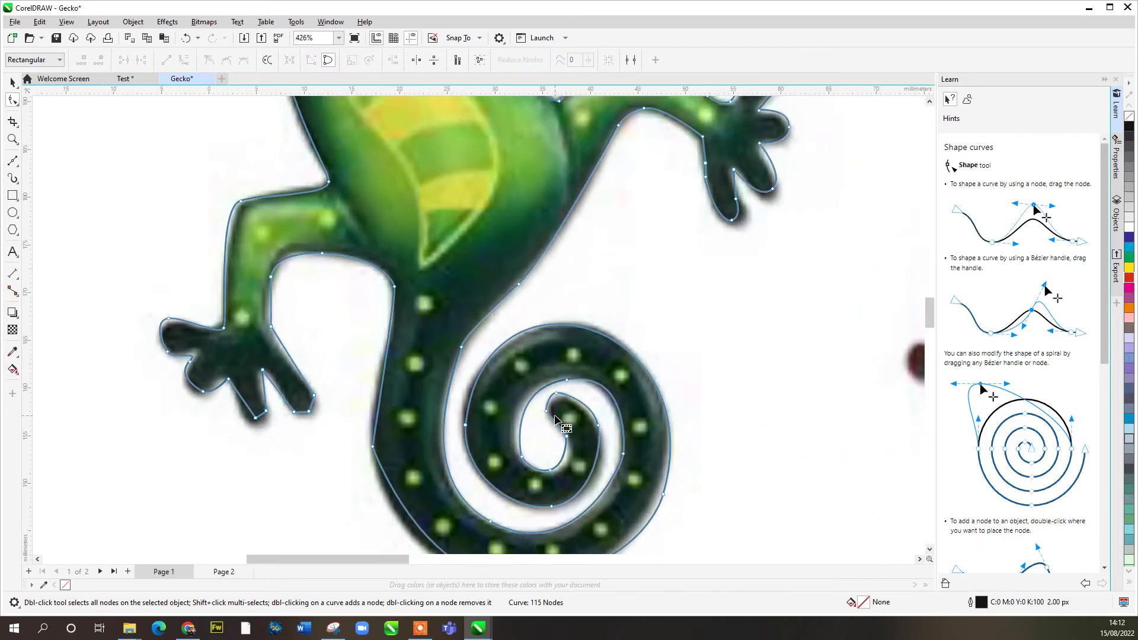
pyautogui.click(568, 376)
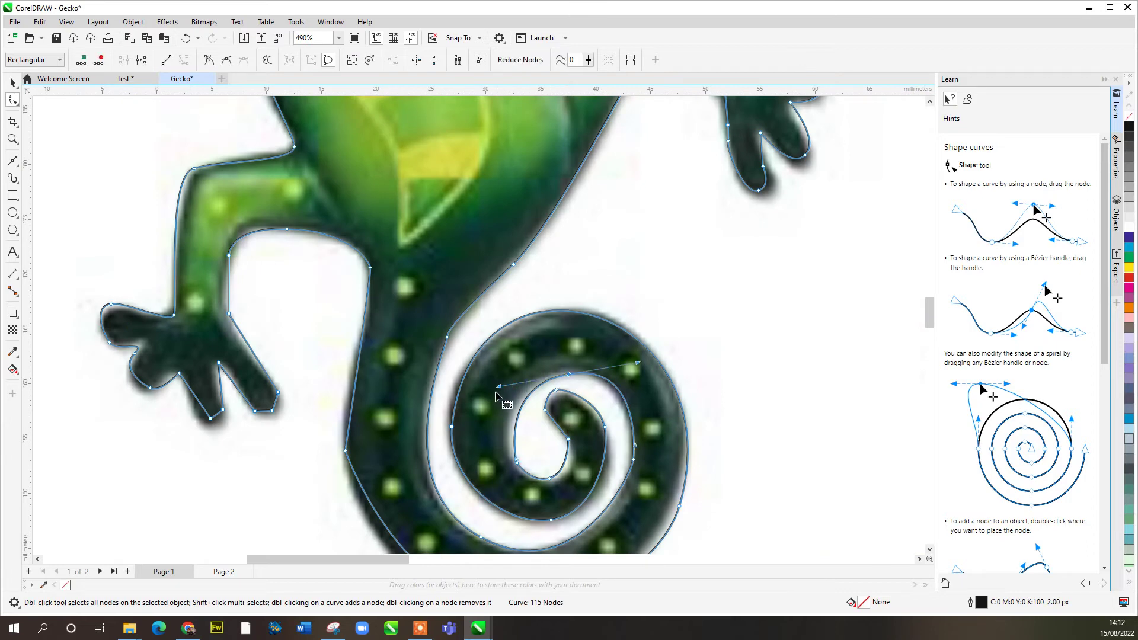
pyautogui.moveTo(501, 390); pyautogui.dragTo(497, 370)
pyautogui.moveTo(639, 377); pyautogui.dragTo(641, 374)
pyautogui.moveTo(560, 377); pyautogui.dragTo(567, 378)
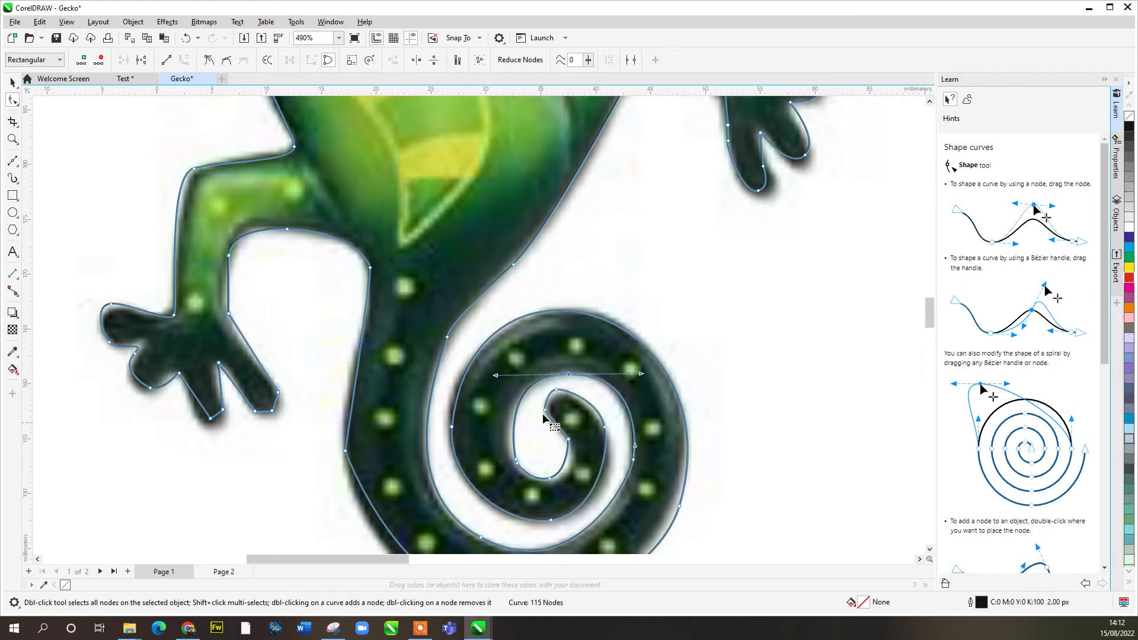
pyautogui.doubleClick(514, 433)
pyautogui.moveTo(513, 434)
pyautogui.mouseDown()
pyautogui.moveTo(525, 399)
pyautogui.moveTo(510, 424)
pyautogui.mouseUp()
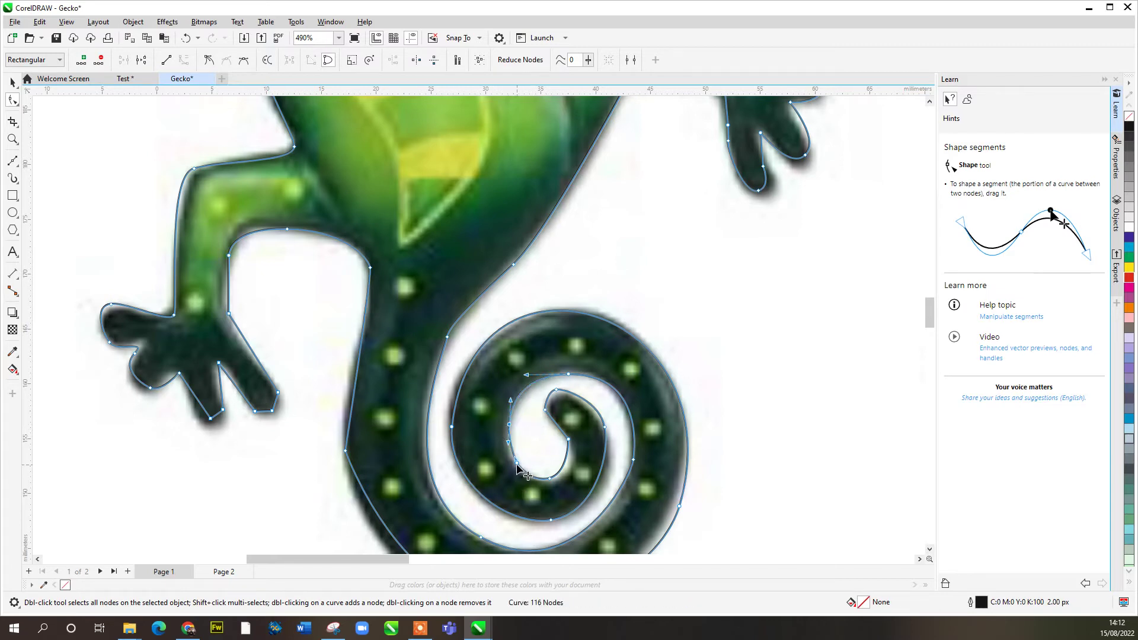
pyautogui.doubleClick(517, 464)
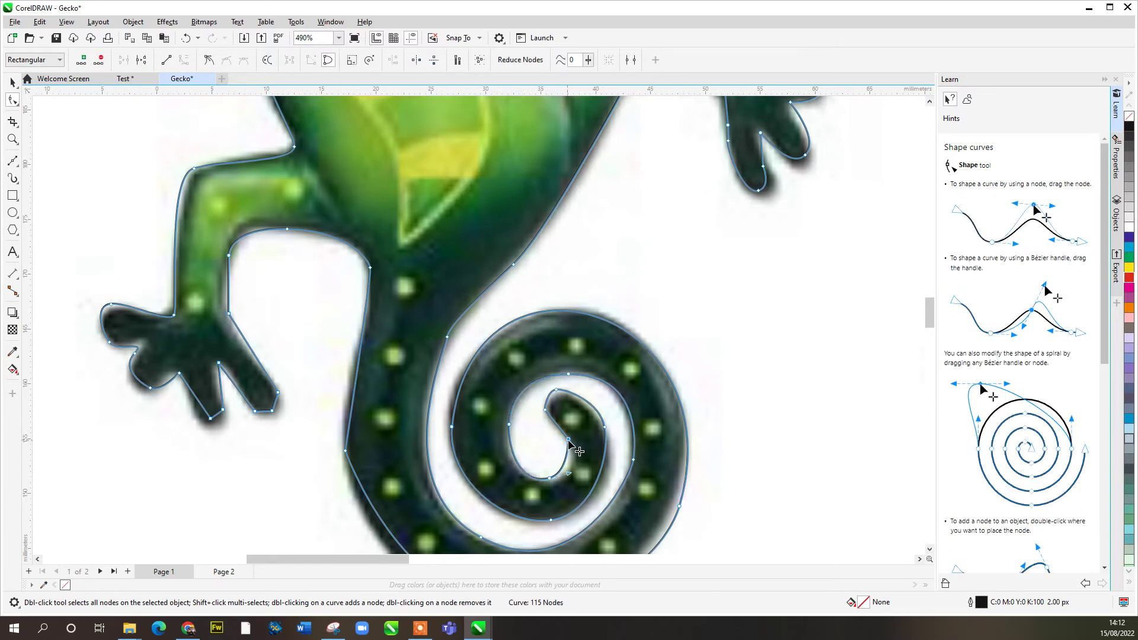
# Fit the curve near the spiral's inner tip onto the photo's edge
pyautogui.click(546, 385)
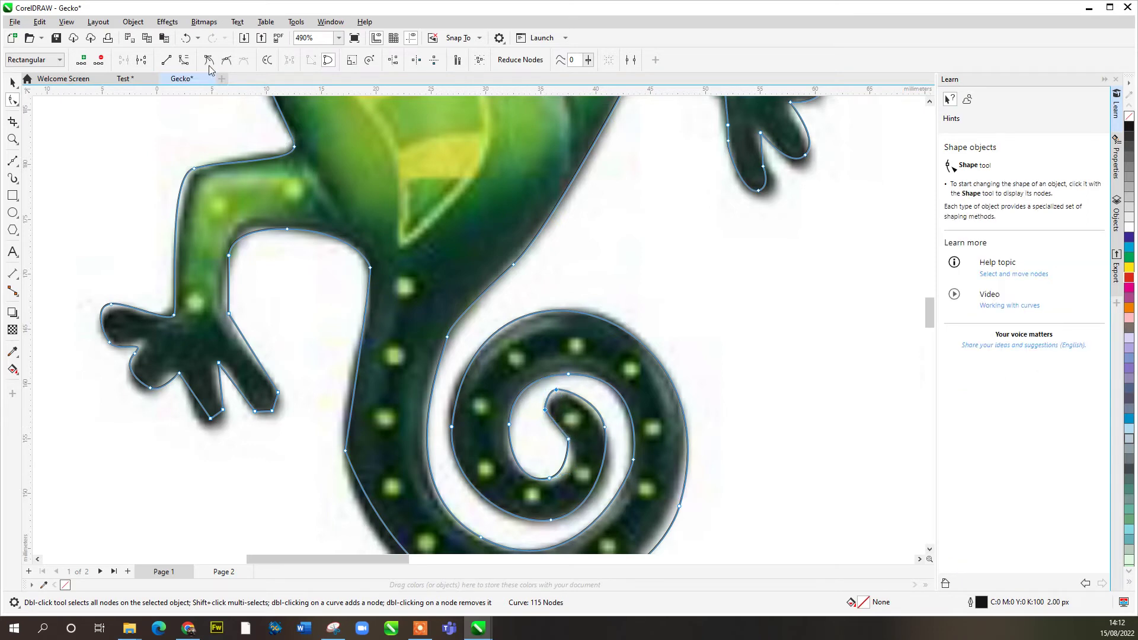
pyautogui.click(545, 410)
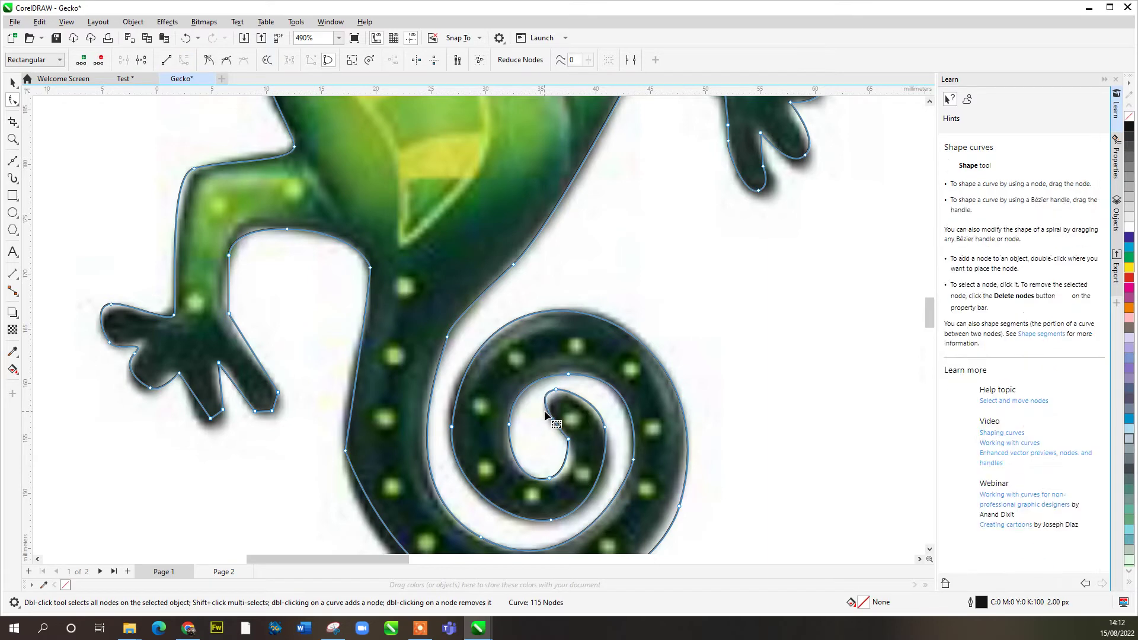
pyautogui.moveTo(551, 418); pyautogui.dragTo(575, 447)
pyautogui.scroll(2, 575, 450)
pyautogui.scroll(4, 571, 455)
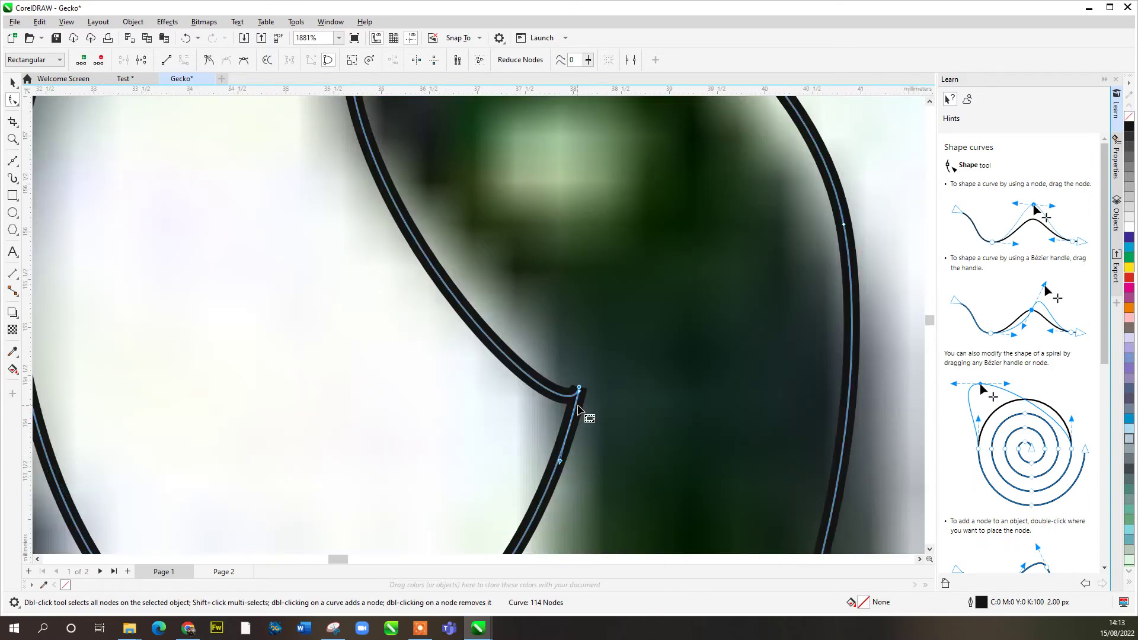
pyautogui.moveTo(572, 381); pyautogui.dragTo(612, 395)
pyautogui.scroll(-4, 617, 392)
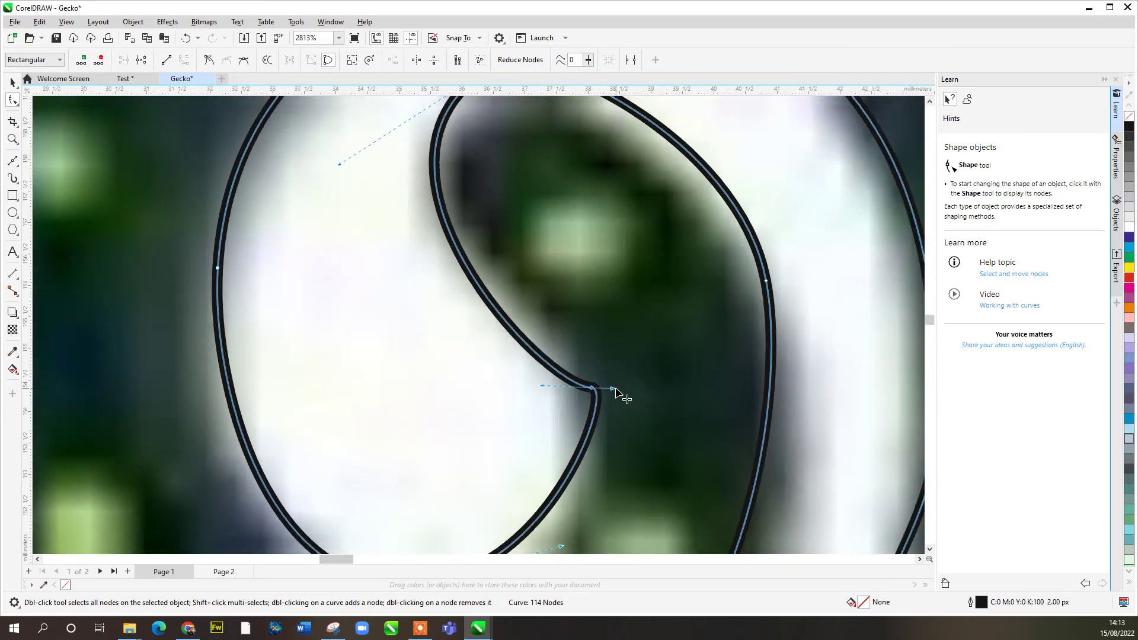
pyautogui.scroll(-4, 622, 388)
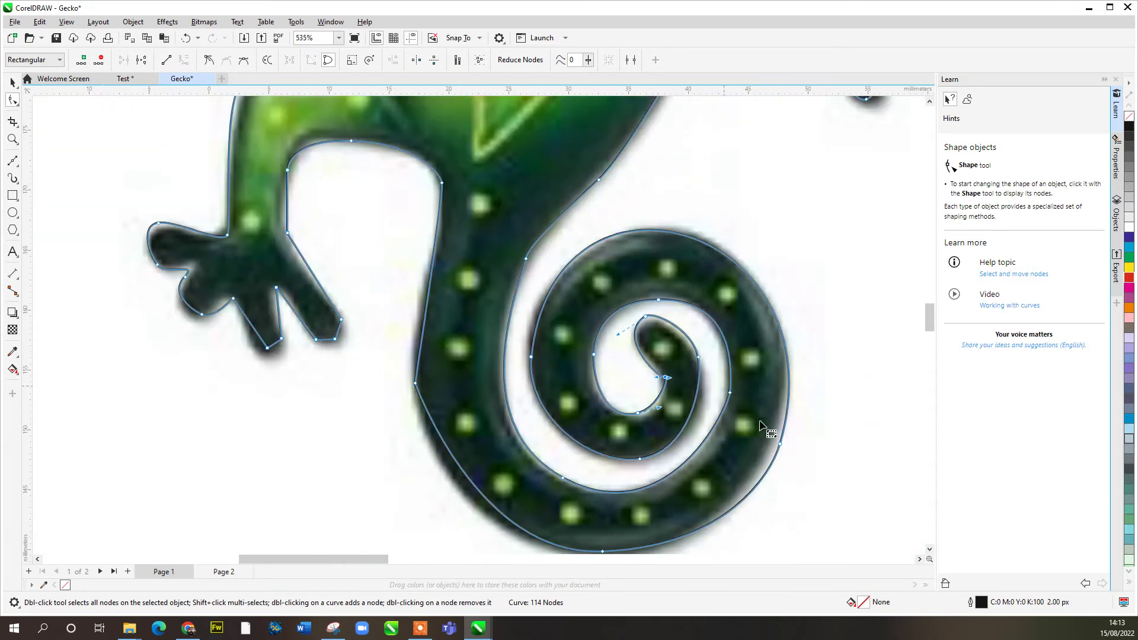
# Push the outer tail curve to the edge and bulge the tail's left side outward
pyautogui.click(781, 446)
pyautogui.moveTo(845, 231); pyautogui.dragTo(823, 212)
pyautogui.moveTo(775, 477); pyautogui.dragTo(766, 478)
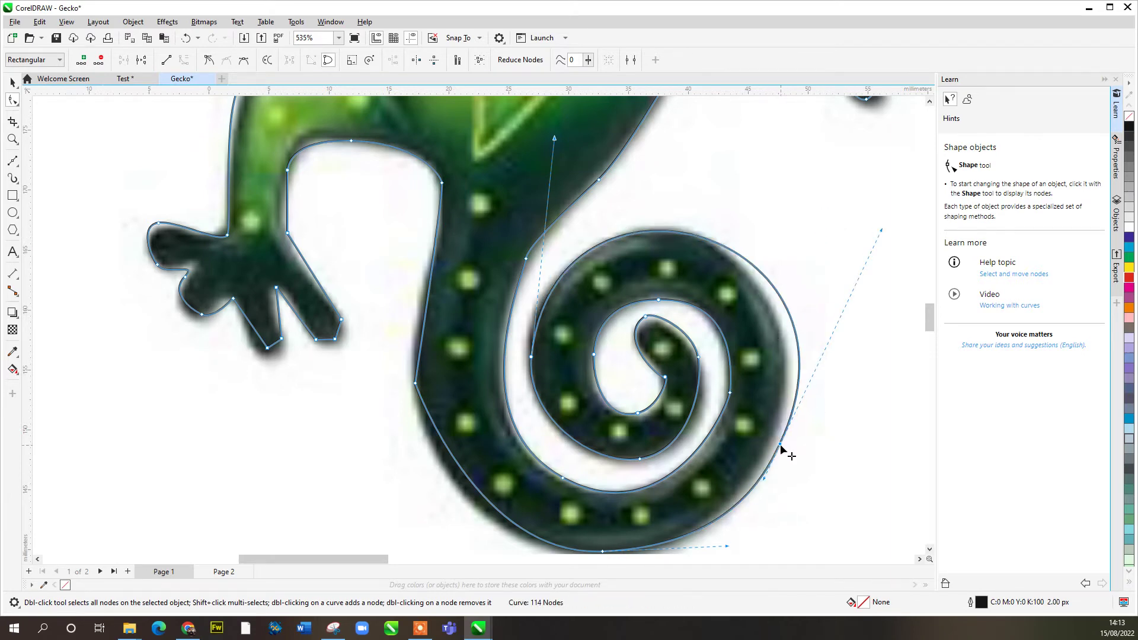
pyautogui.scroll(-1, 765, 496)
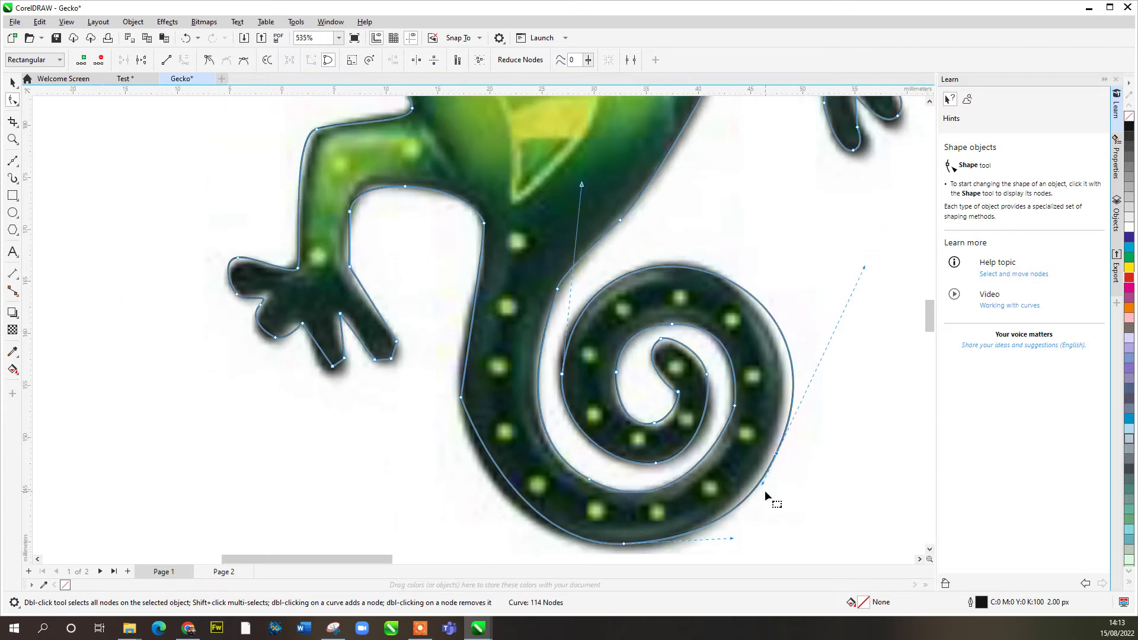
pyautogui.click(461, 397)
pyautogui.moveTo(464, 403); pyautogui.dragTo(462, 422)
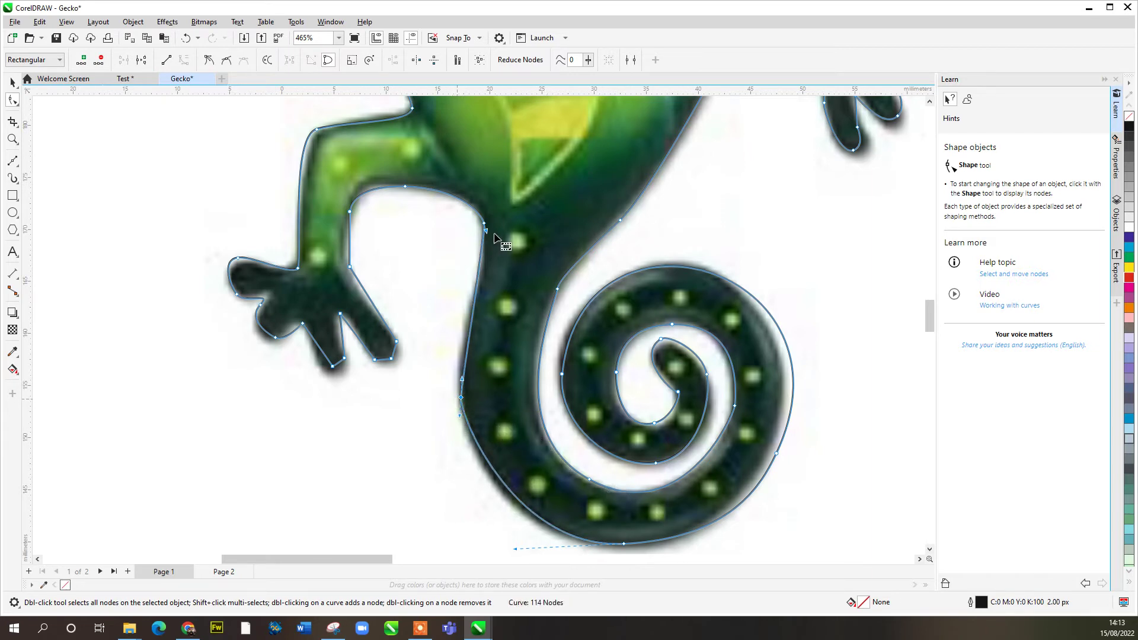
# Select the outline above the back leg and box-select the back foot's nodes
pyautogui.click(352, 203)
pyautogui.scroll(3, 344, 247)
pyautogui.click(352, 276)
pyautogui.moveTo(131, 231); pyautogui.dragTo(433, 468)
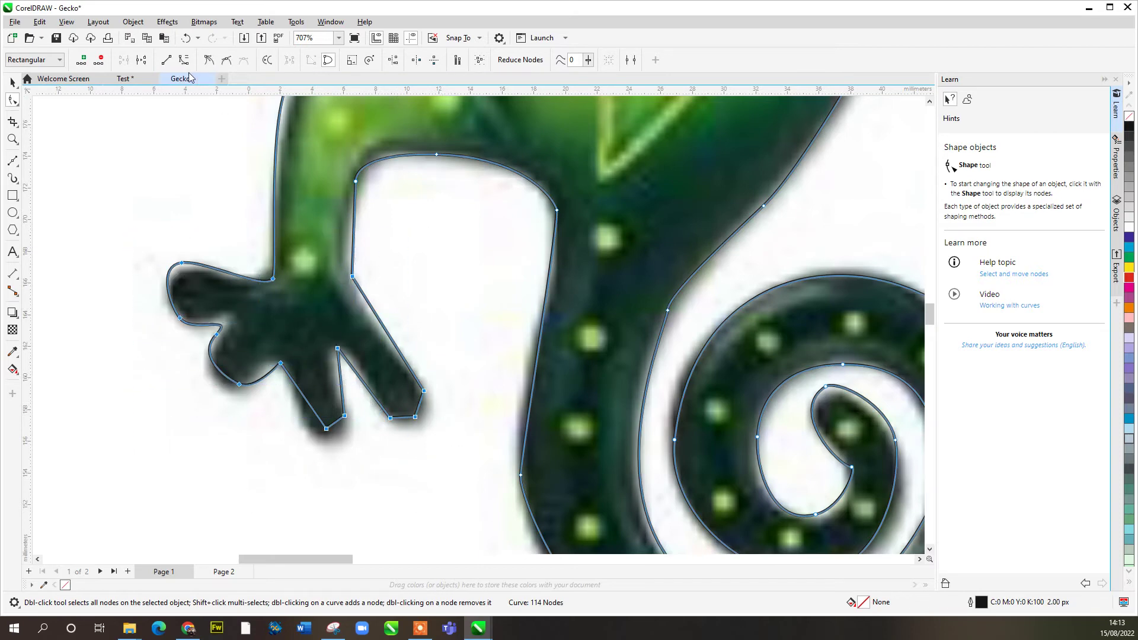
# Bend the back leg outline with a new node and remove surplus leg and toe-tip nodes
pyautogui.click(423, 248)
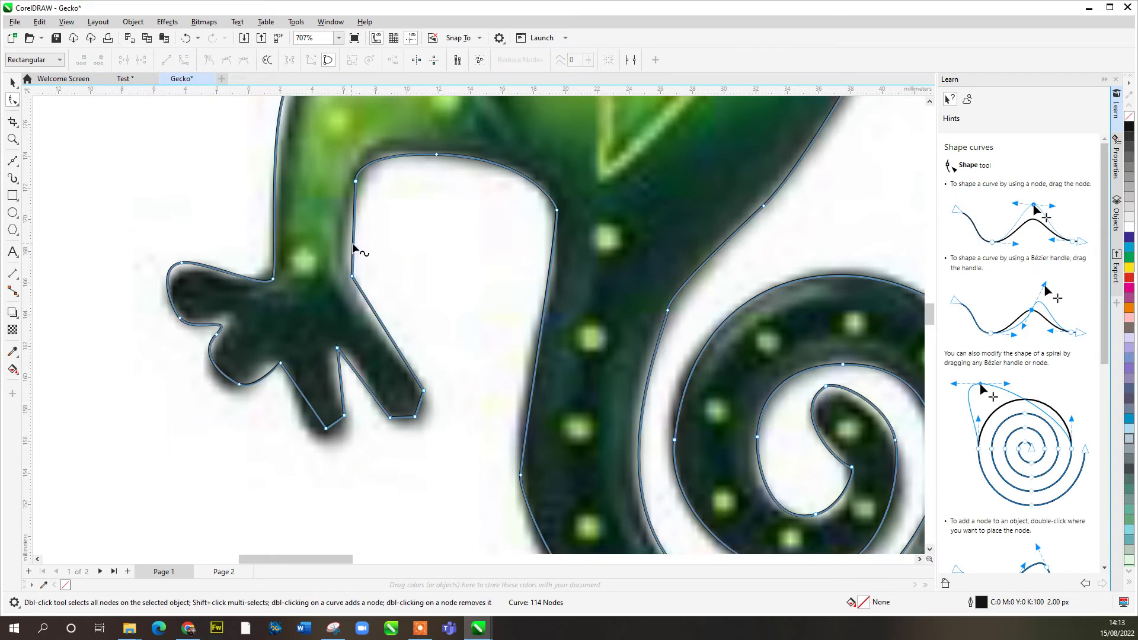
pyautogui.doubleClick(353, 240)
pyautogui.moveTo(347, 239); pyautogui.dragTo(339, 241)
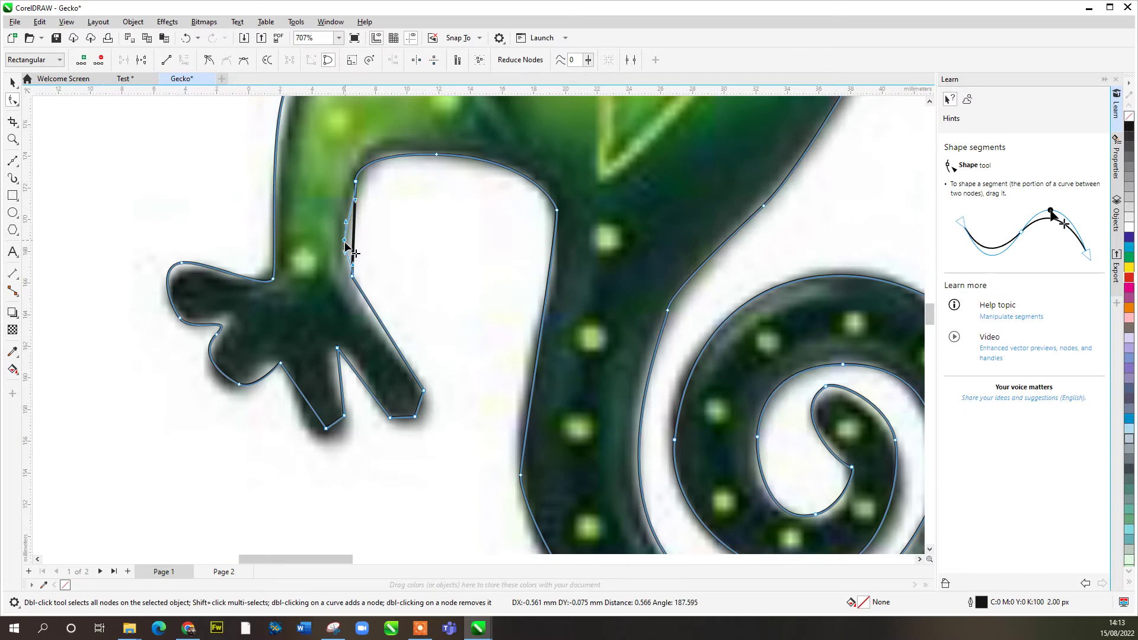
pyautogui.doubleClick(351, 275)
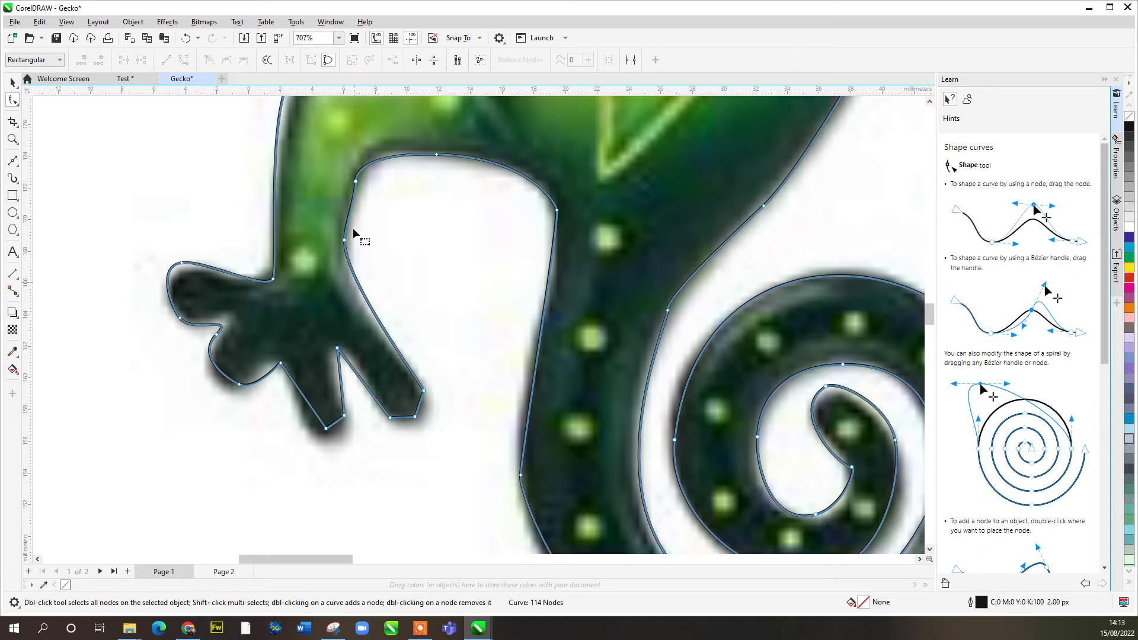
pyautogui.doubleClick(356, 181)
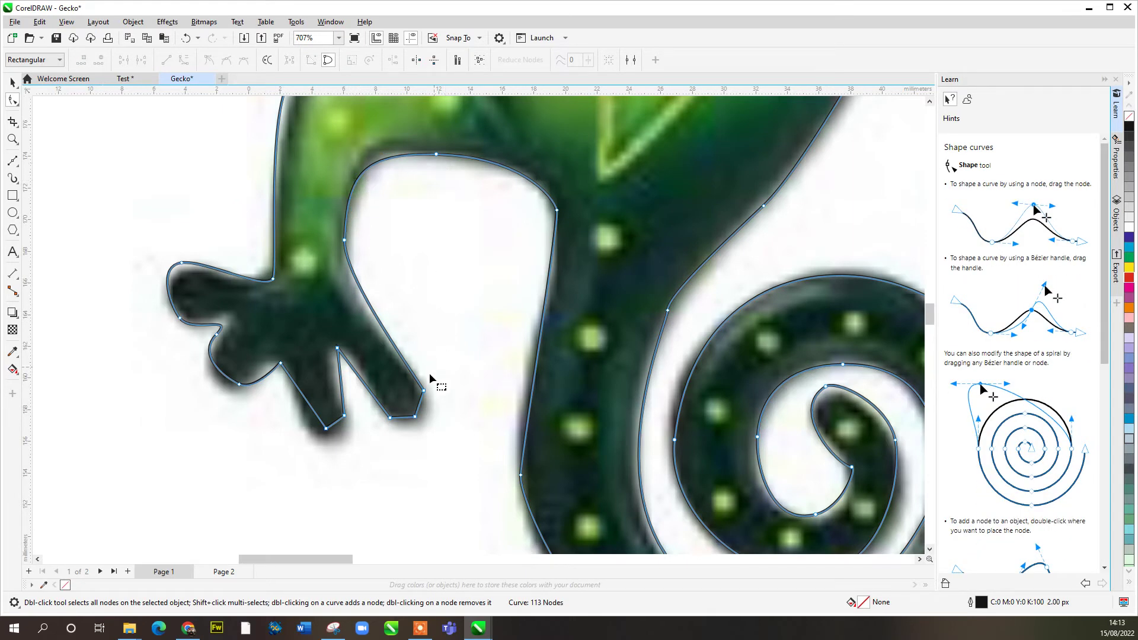
pyautogui.doubleClick(415, 418)
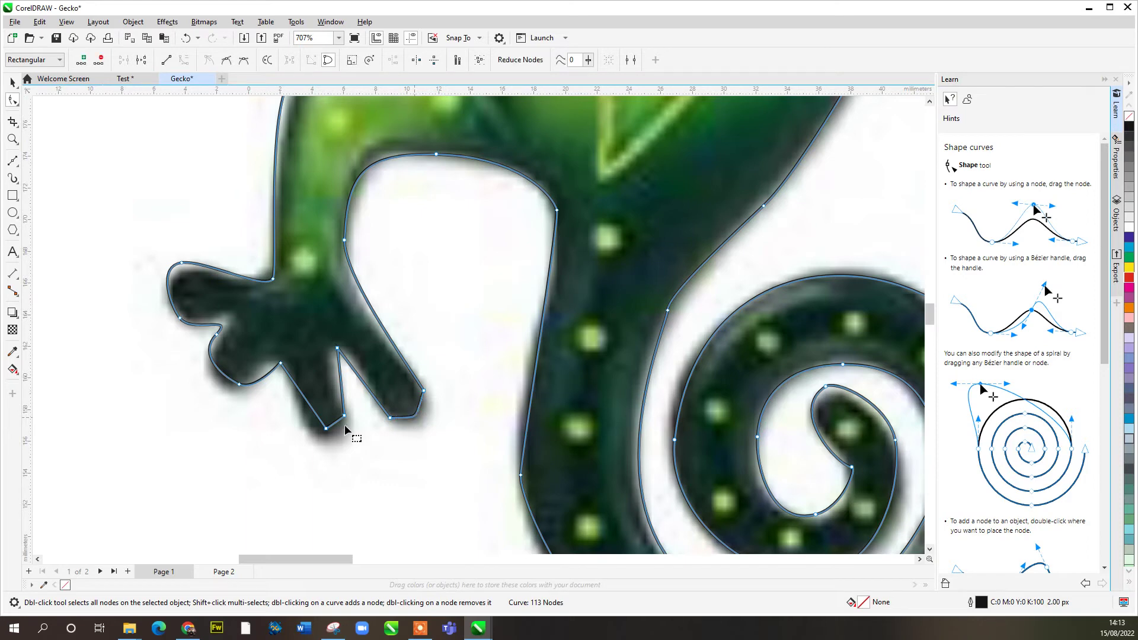
# Add nodes on the leg curve and deepen the curve along the toe's bottom
pyautogui.doubleClick(338, 368)
pyautogui.moveTo(336, 367); pyautogui.dragTo(307, 431)
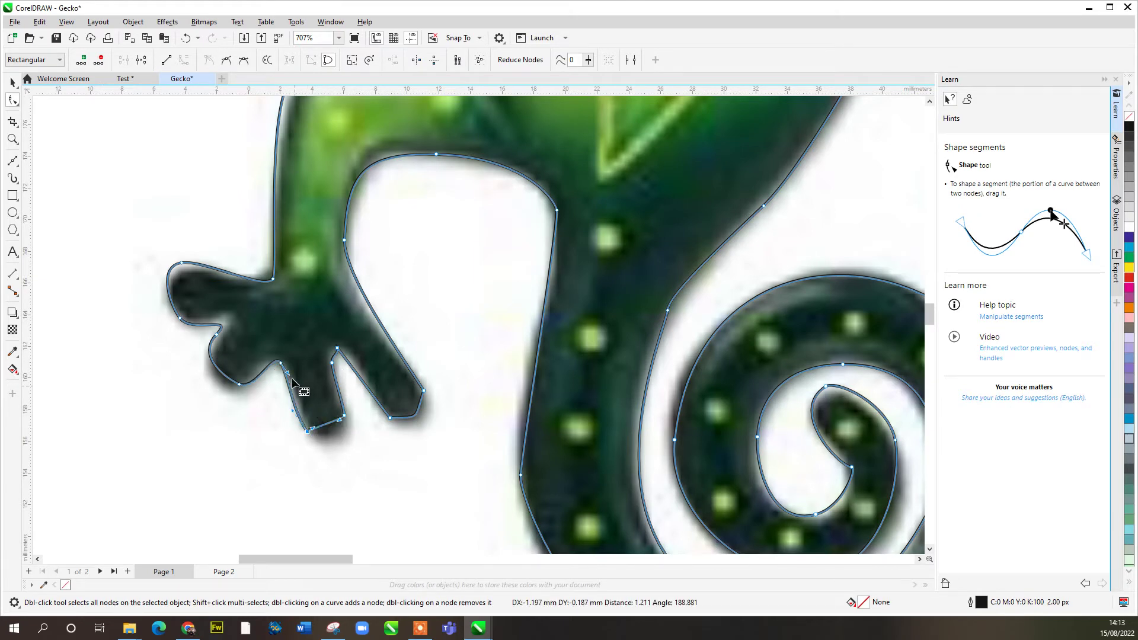
pyautogui.click(286, 388)
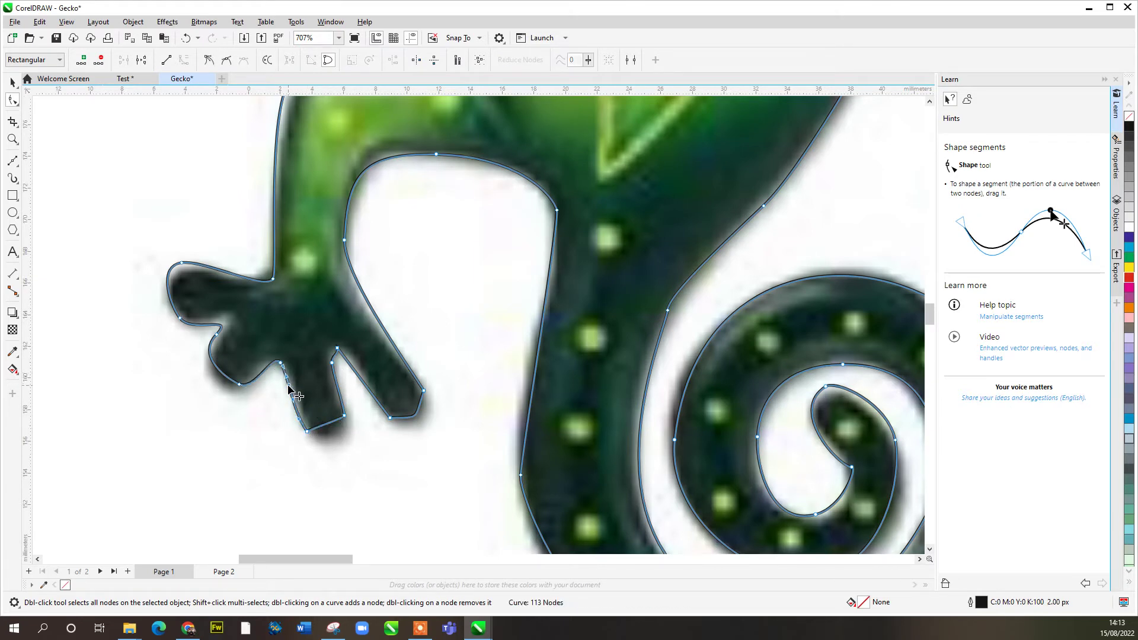
pyautogui.doubleClick(292, 375)
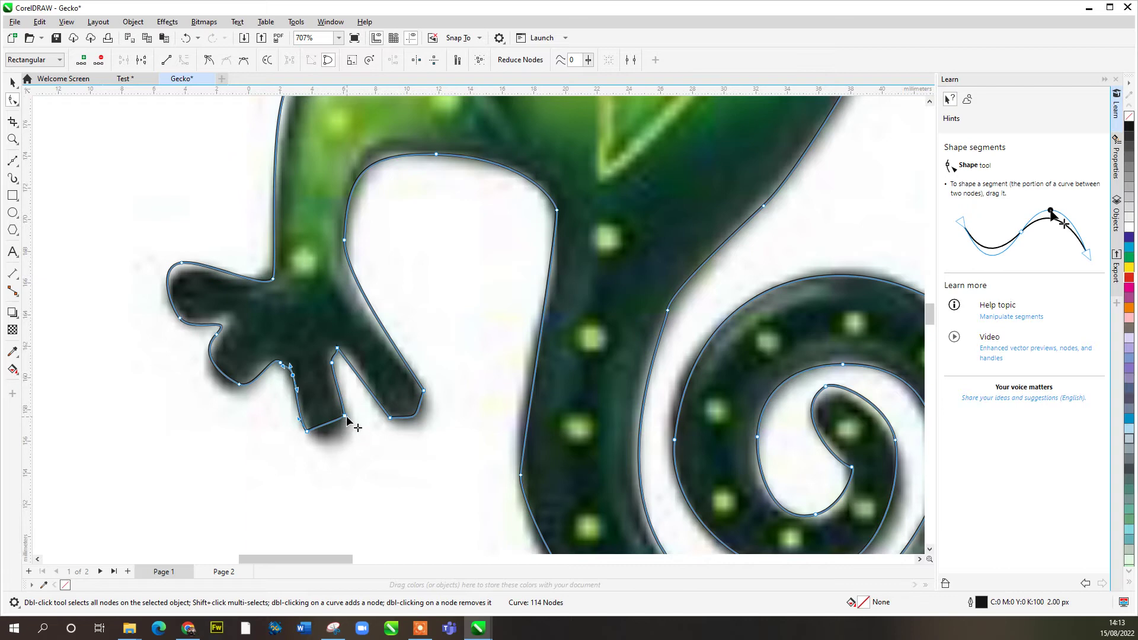
pyautogui.click(365, 440)
pyautogui.moveTo(438, 440); pyautogui.dragTo(177, 305)
pyautogui.moveTo(459, 478); pyautogui.dragTo(403, 451)
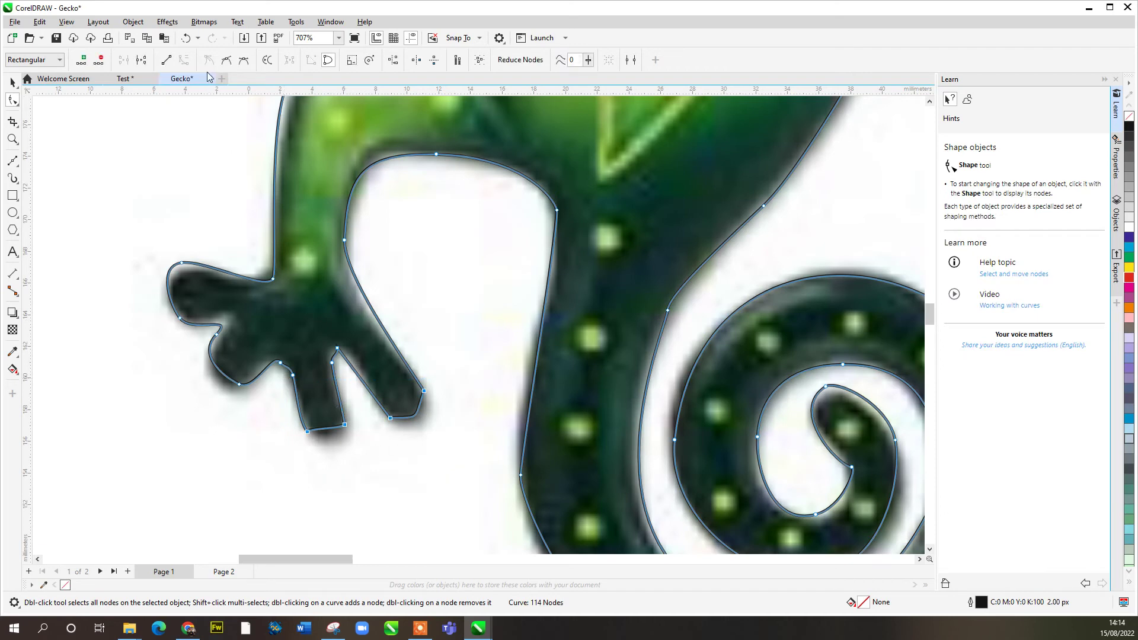
pyautogui.click(331, 446)
pyautogui.moveTo(325, 432); pyautogui.dragTo(333, 443)
pyautogui.click(405, 424)
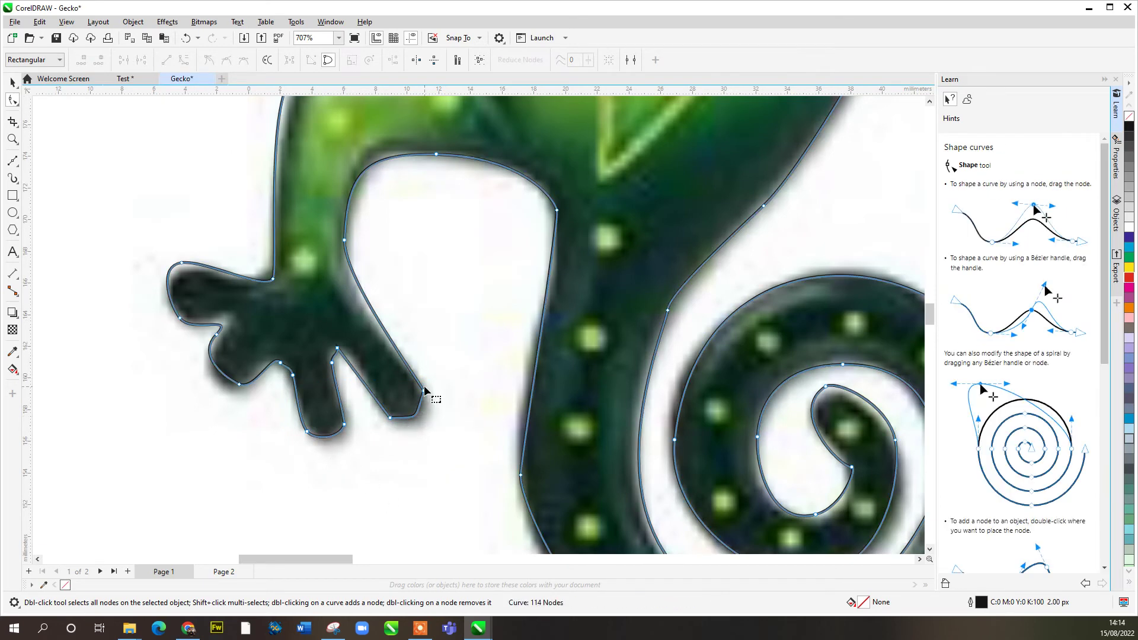
# Swap toe-tip nodes for new ones and fit the toe's right side and tip
pyautogui.doubleClick(369, 308)
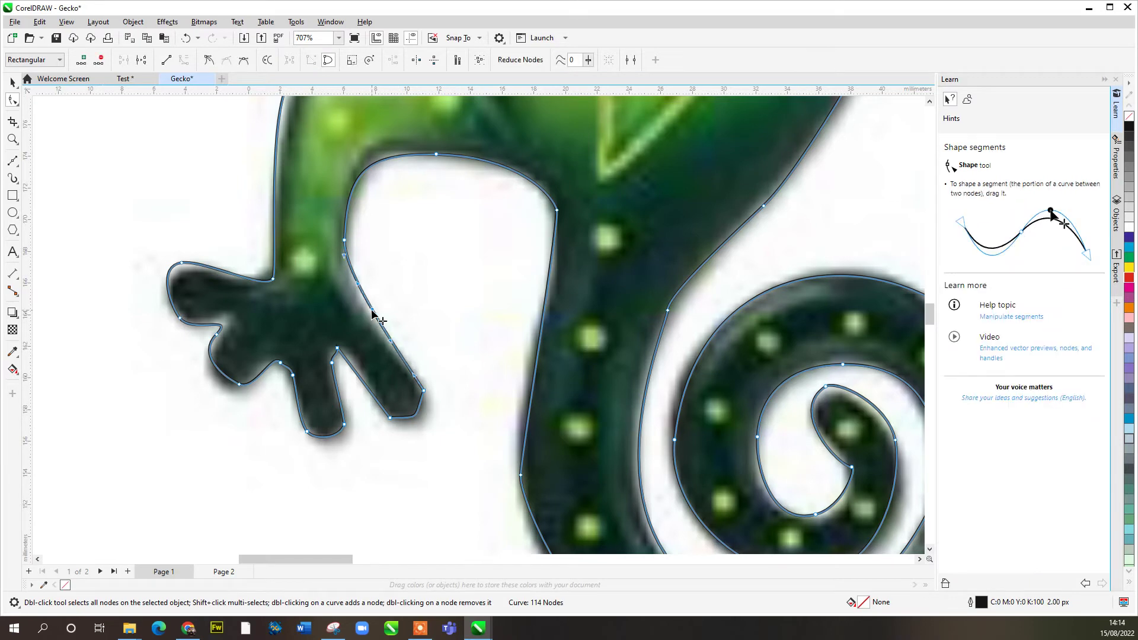
pyautogui.doubleClick(424, 392)
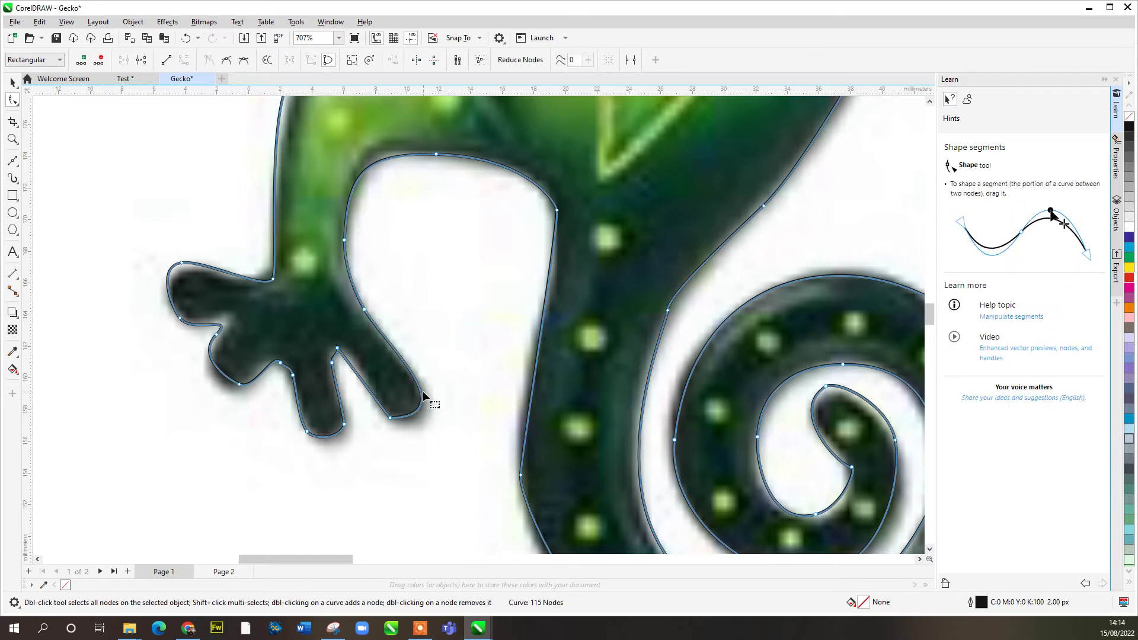
pyautogui.doubleClick(374, 396)
pyautogui.doubleClick(390, 418)
pyautogui.doubleClick(402, 392)
pyautogui.moveTo(402, 392); pyautogui.dragTo(398, 350)
pyautogui.moveTo(420, 459); pyautogui.dragTo(414, 453)
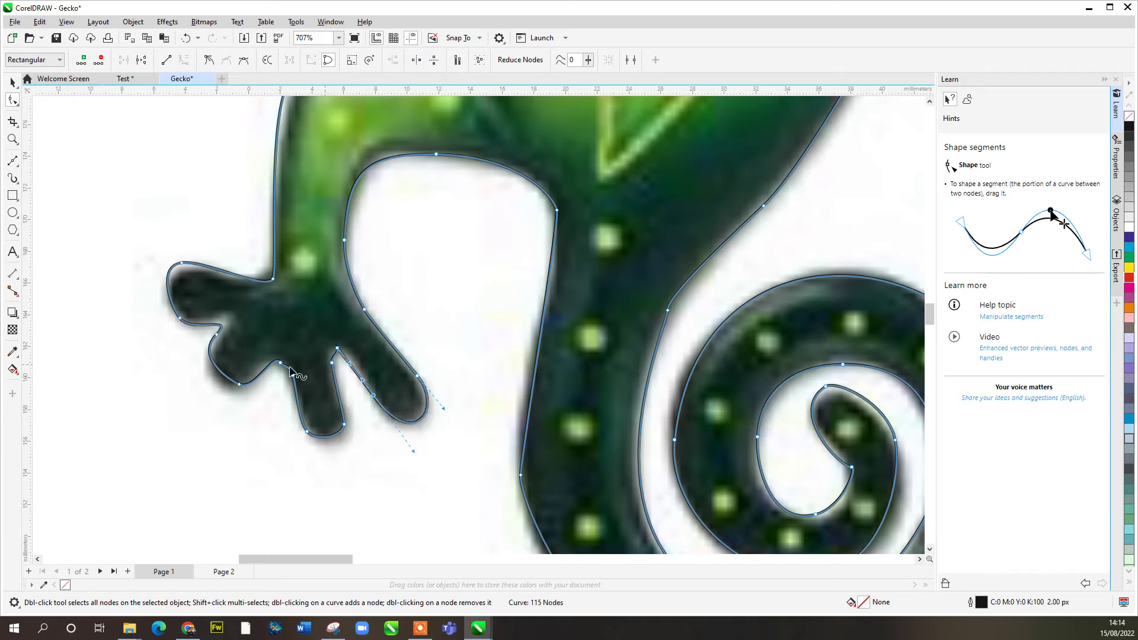
# Add and move nodes so the left toe follows the photo's edge
pyautogui.doubleClick(211, 325)
pyautogui.moveTo(211, 325); pyautogui.dragTo(221, 314)
pyautogui.moveTo(181, 265); pyautogui.dragTo(181, 271)
pyautogui.scroll(-8, 265, 247)
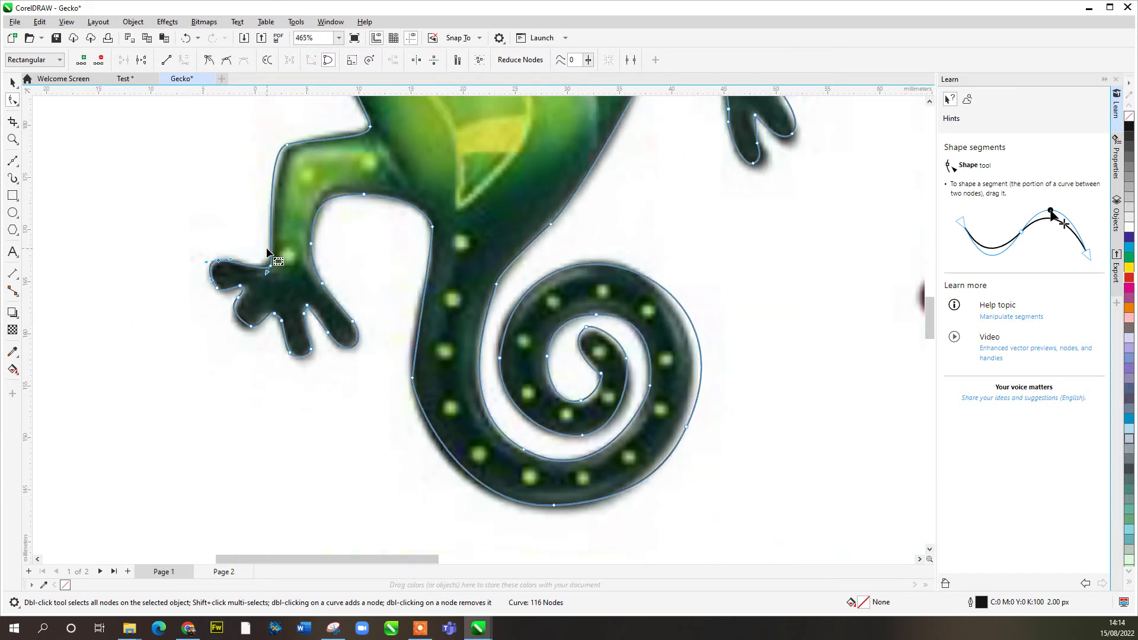
# Fill the traced gecko with solid green from the palette and remove a stray tail node
pyautogui.moveTo(266, 249); pyautogui.dragTo(265, 462)
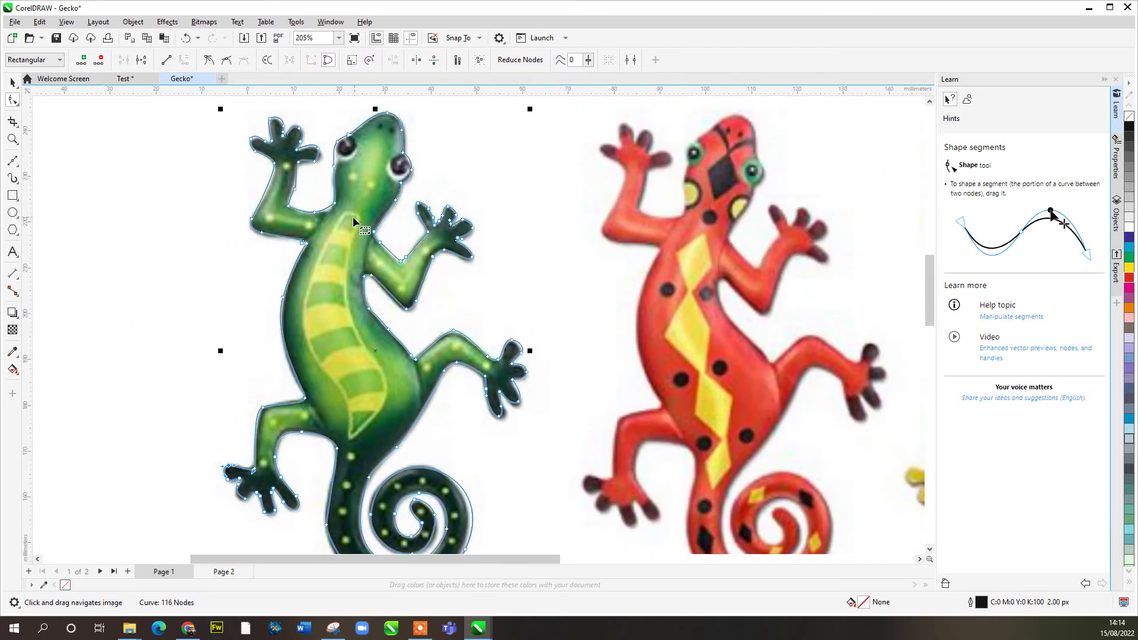
pyautogui.scroll(-1, 394, 209)
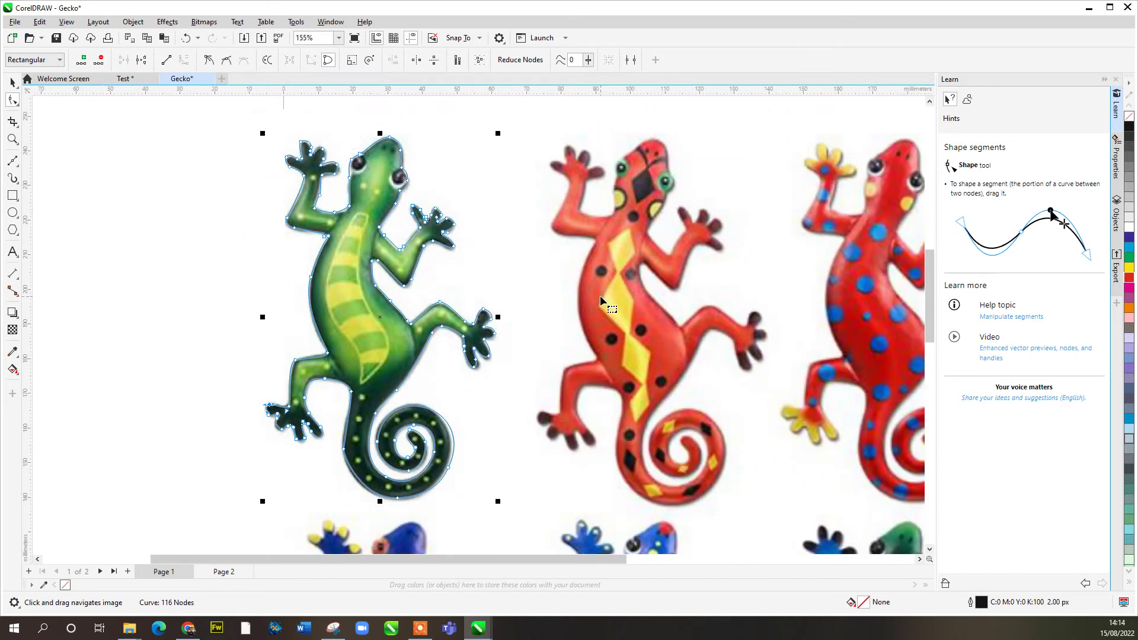
pyautogui.click(1129, 259)
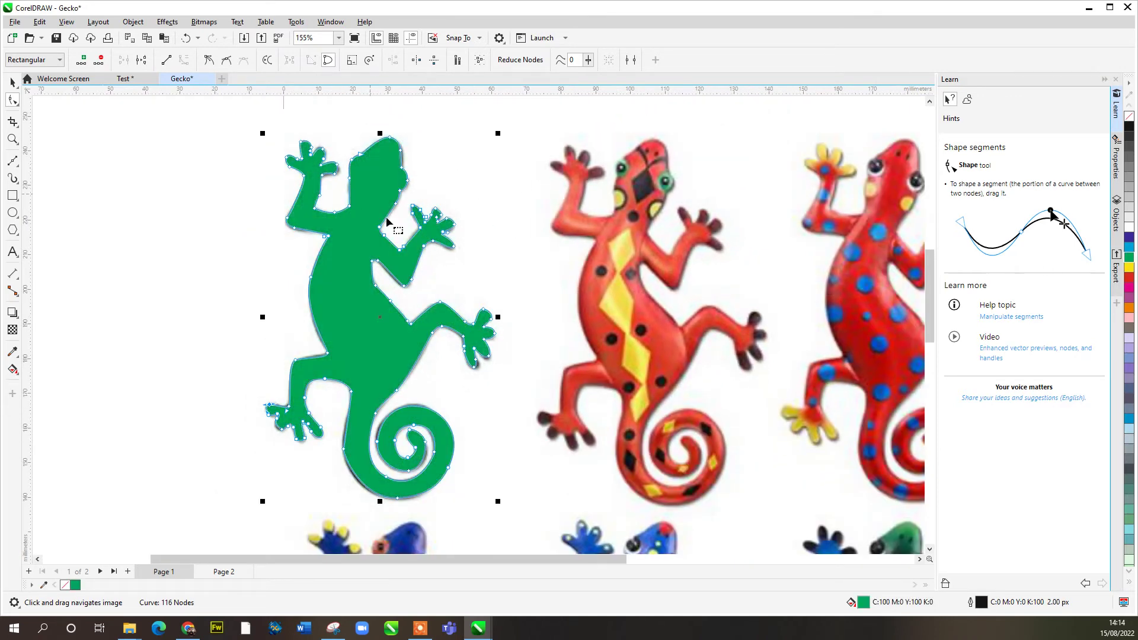
pyautogui.click(285, 490)
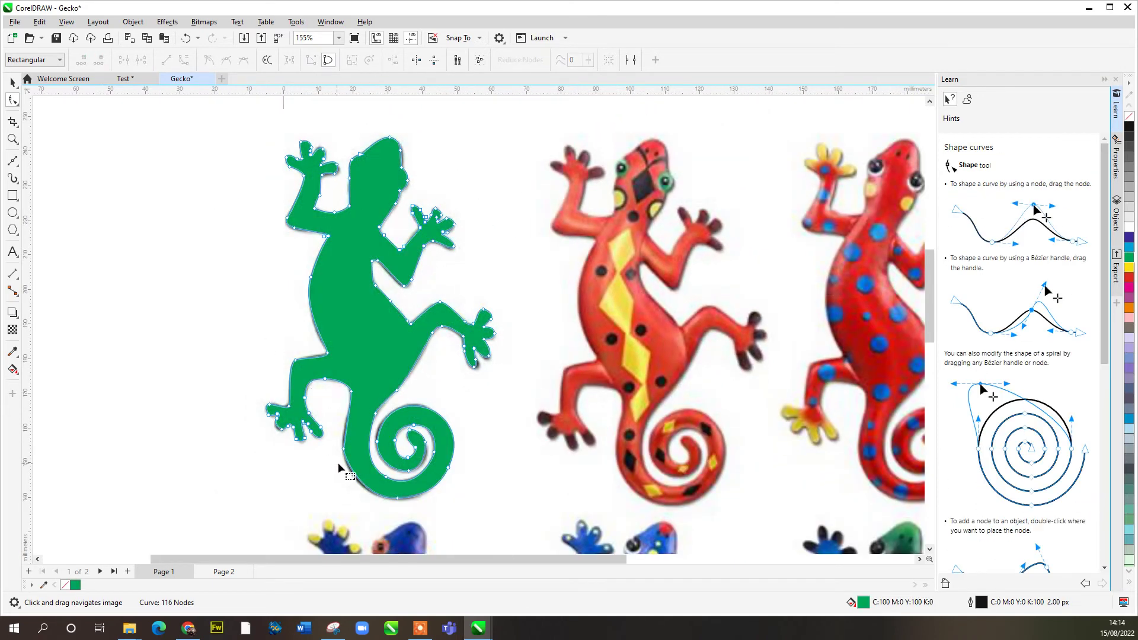
pyautogui.doubleClick(346, 441)
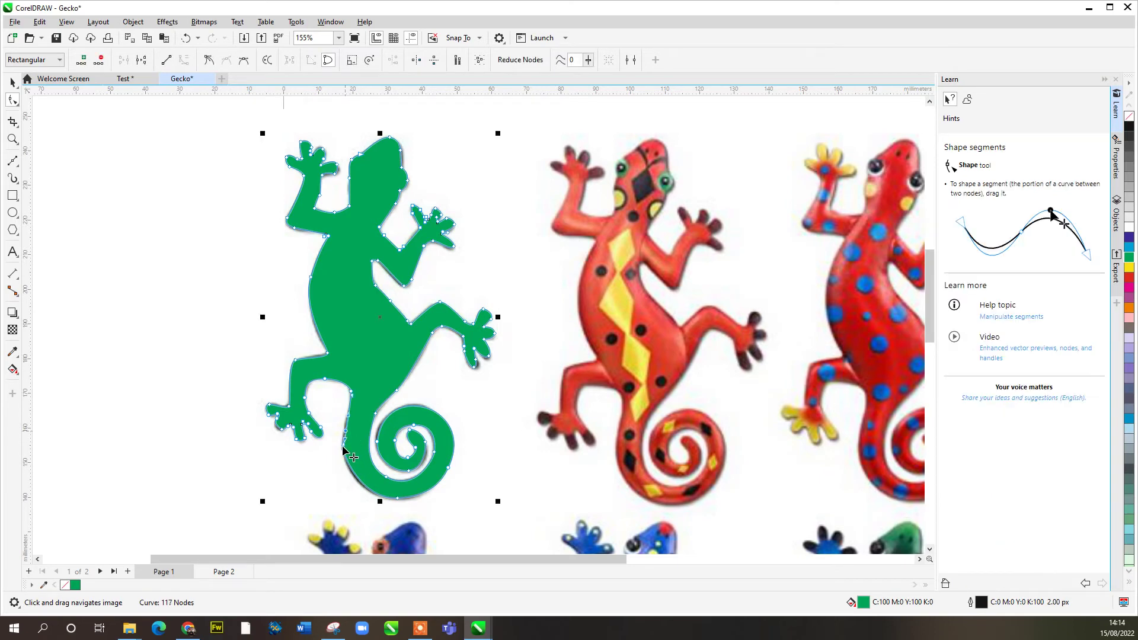
pyautogui.press('Delete')
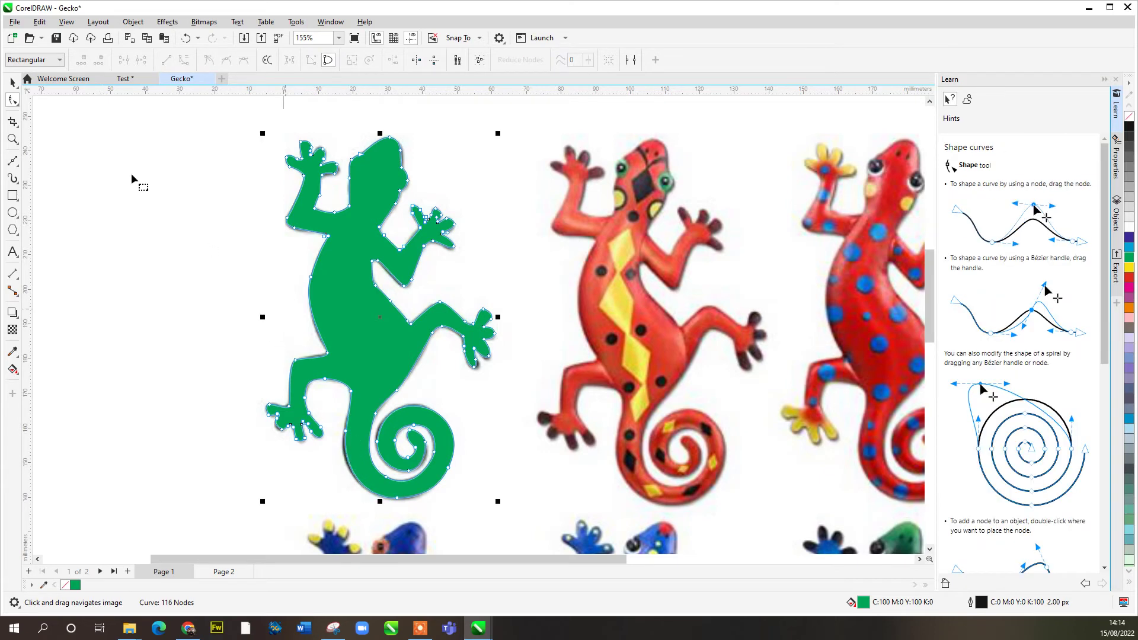
# Move the green gecko off the photo and fill it with green sampled from the photo
pyautogui.click(14, 83)
pyautogui.hscroll(-5, 509, 285)
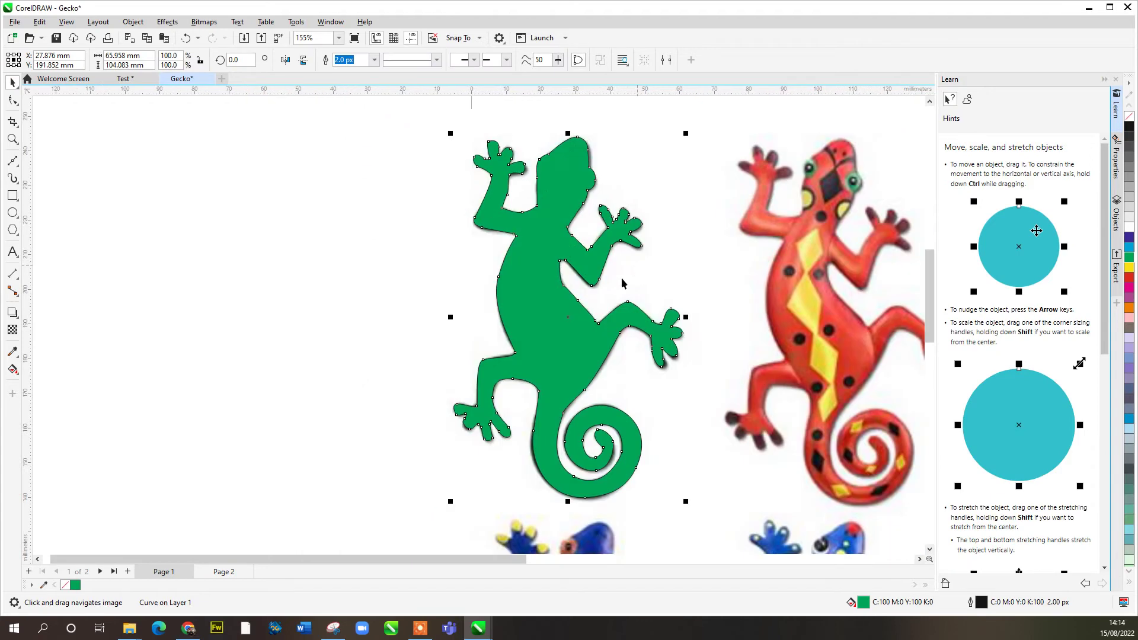
pyautogui.moveTo(563, 309); pyautogui.dragTo(255, 311)
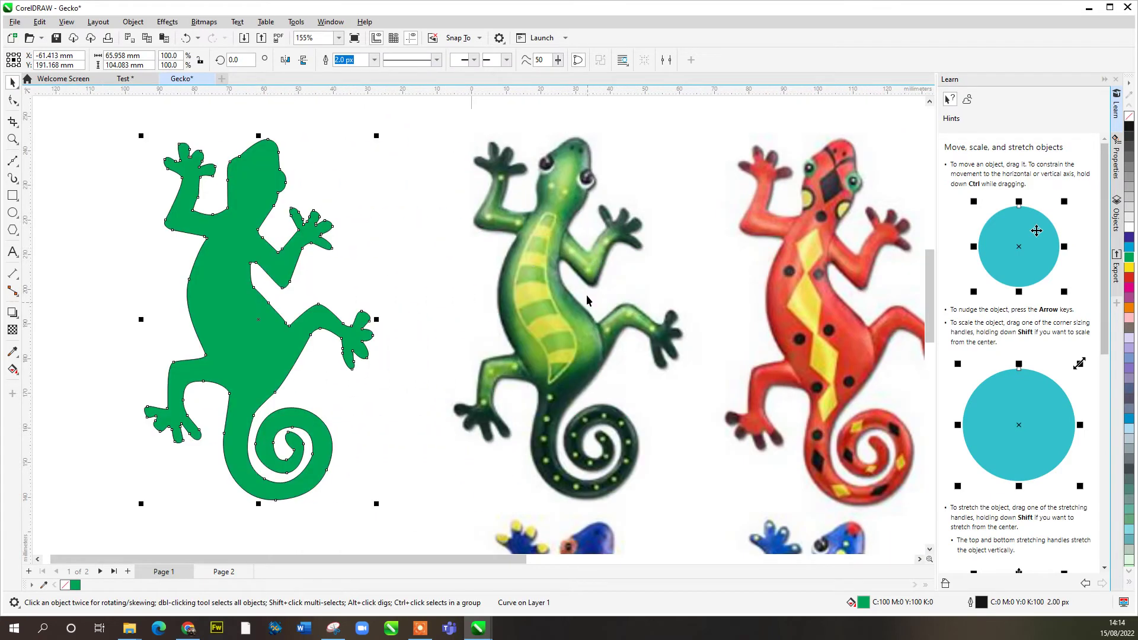
pyautogui.click(368, 345)
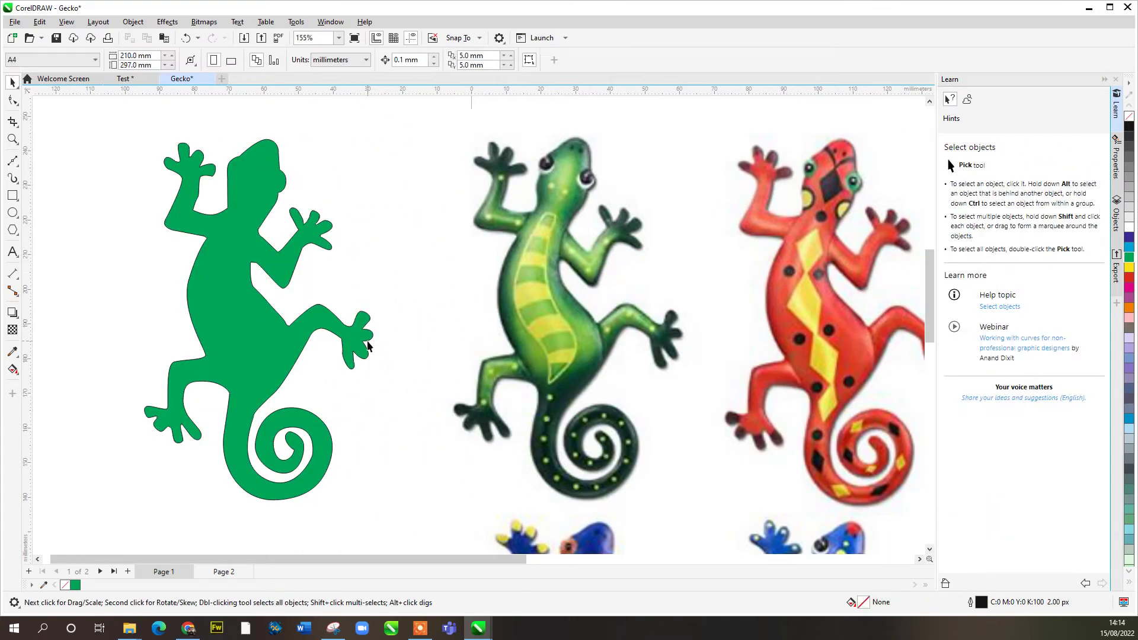
pyautogui.click(13, 351)
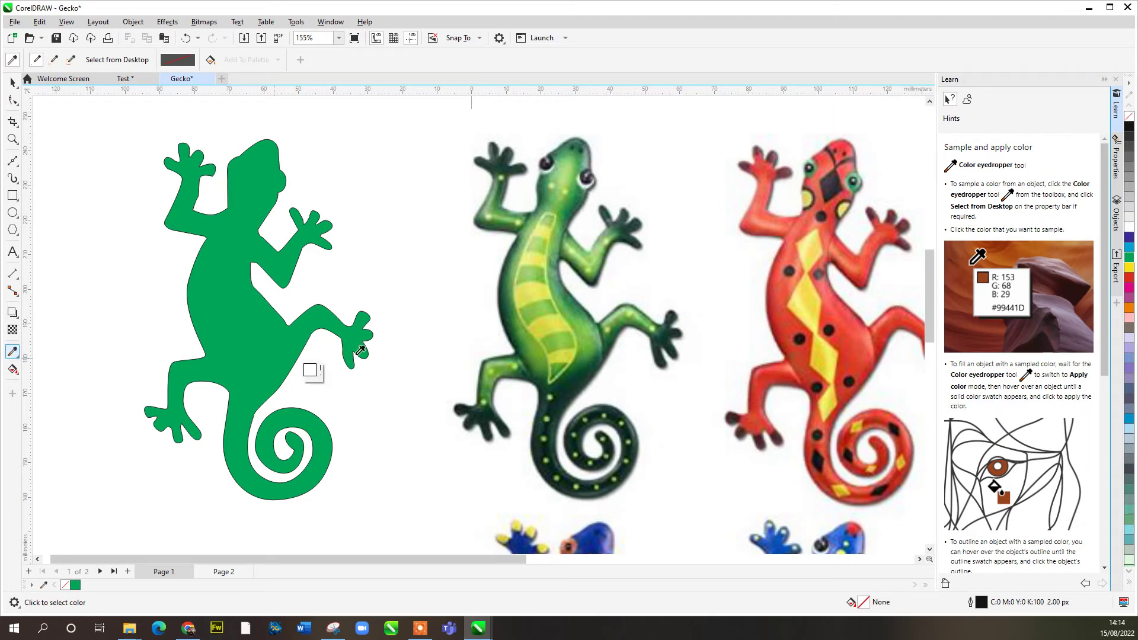
pyautogui.click(579, 337)
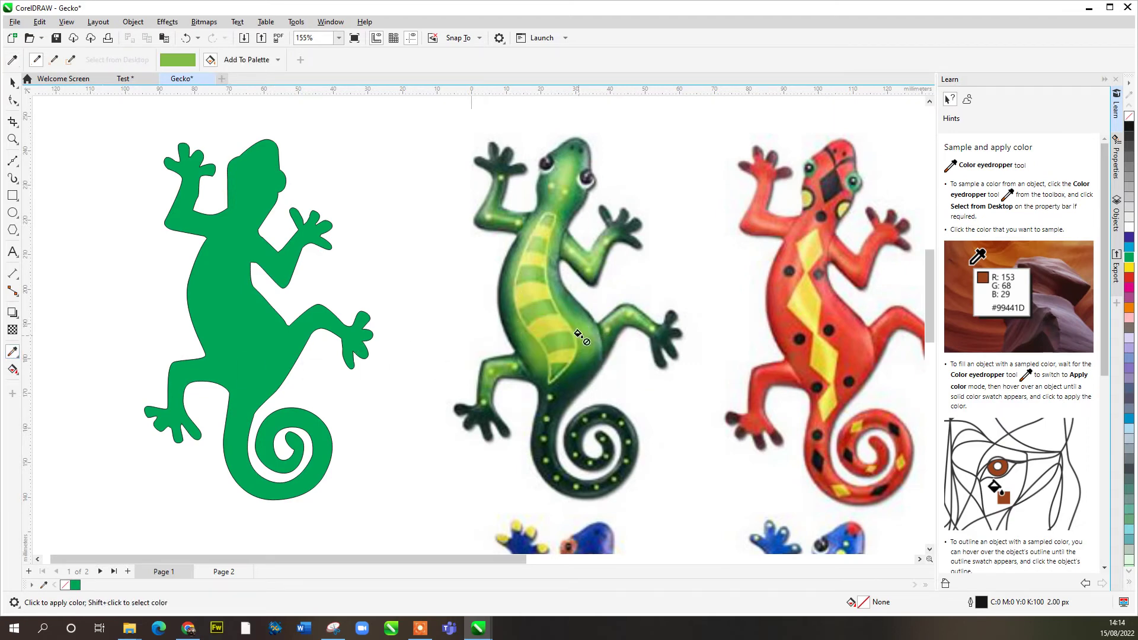
pyautogui.click(233, 316)
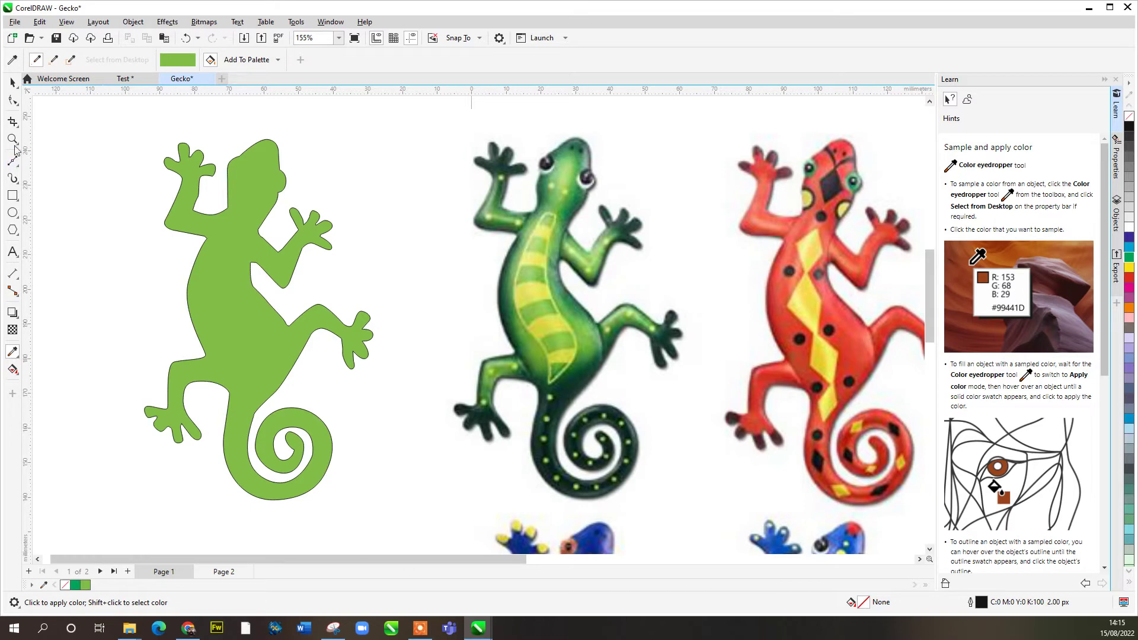
pyautogui.click(14, 85)
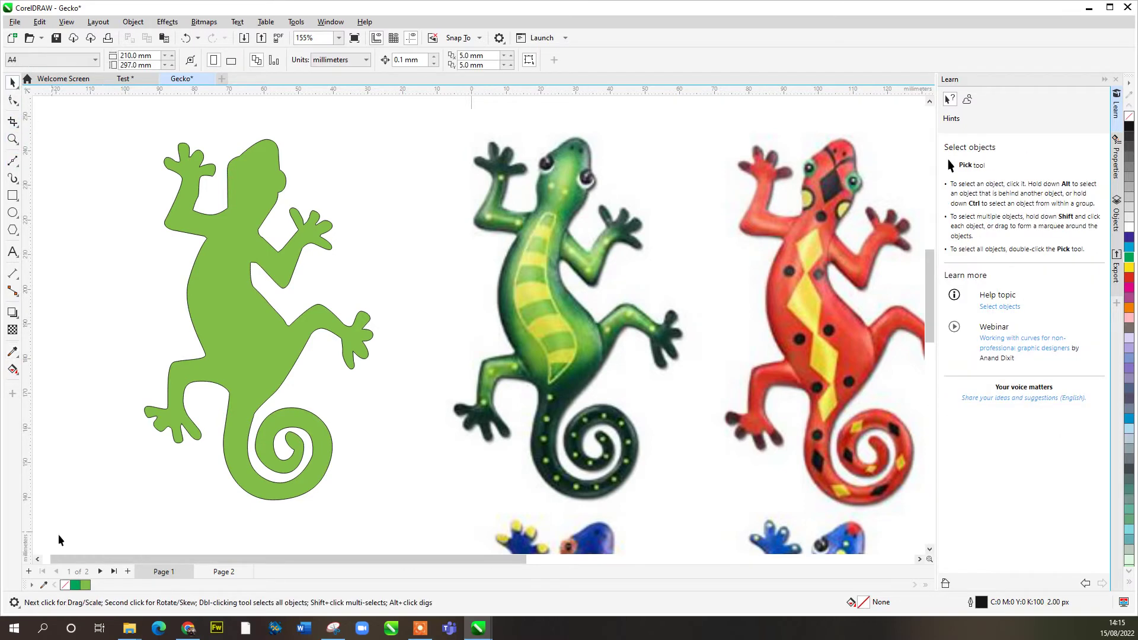
pyautogui.click(12, 212)
# Draw a small circle on the gecko's head, duplicate it, and fill both eye circles white
pyautogui.moveTo(230, 162)
pyautogui.mouseDown()
pyautogui.moveTo(245, 180)
pyautogui.moveTo(239, 167)
pyautogui.moveTo(278, 186)
pyautogui.moveTo(237, 169)
pyautogui.mouseUp()
pyautogui.press('space')
pyautogui.scroll(2, 270, 173)
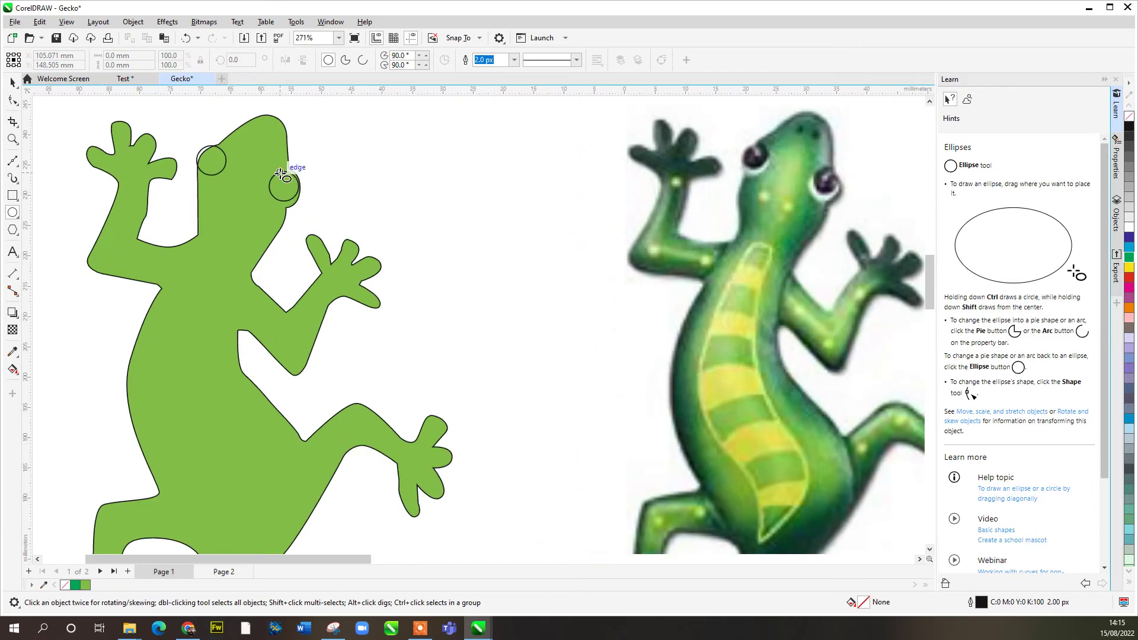
pyautogui.click(13, 87)
pyautogui.moveTo(353, 168); pyautogui.dragTo(186, 140)
pyautogui.click(1130, 227)
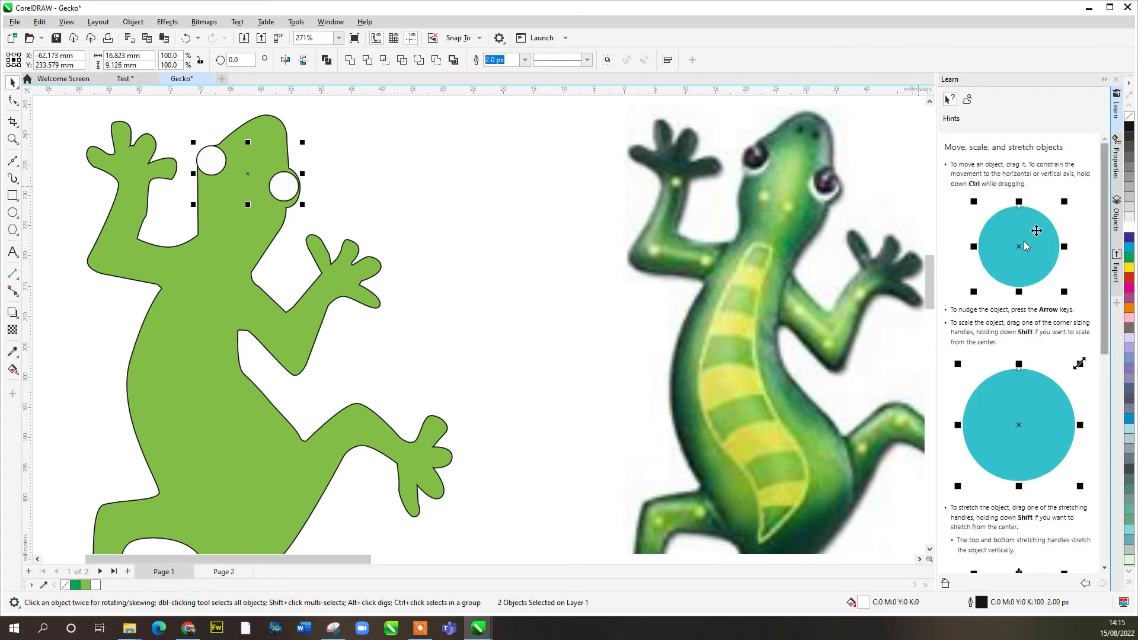
# Make smaller copies of both eye circles and fill them black as pupils
pyautogui.click(186, 183)
pyautogui.click(276, 178)
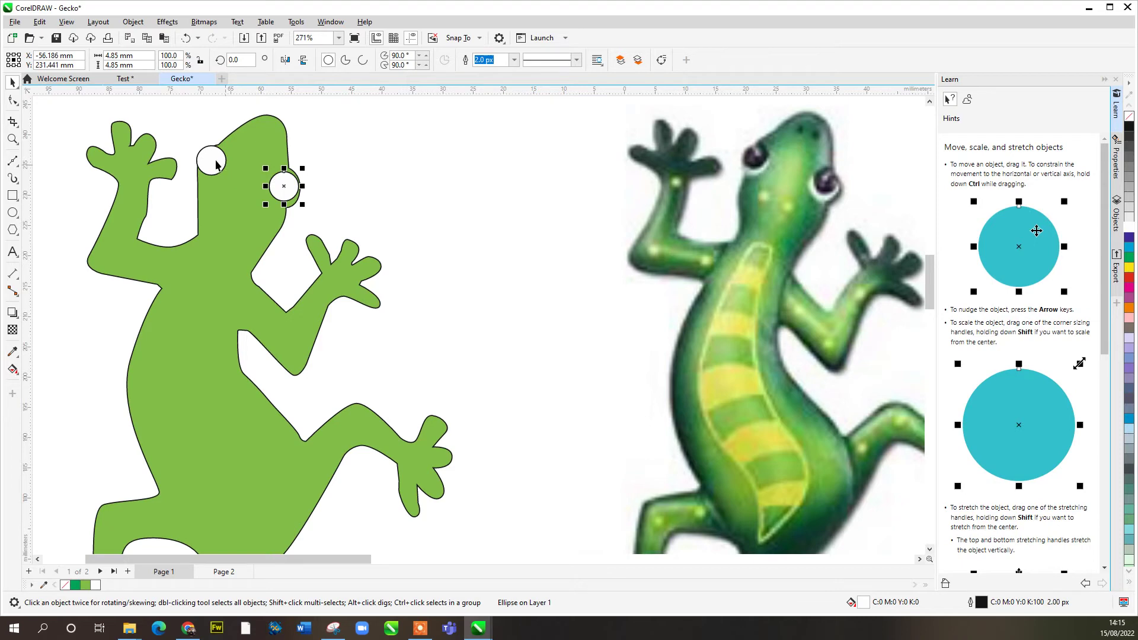
pyautogui.keyDown('shift'); pyautogui.click(217, 164); pyautogui.keyUp('shift')
pyautogui.click(320, 195)
pyautogui.click(290, 183)
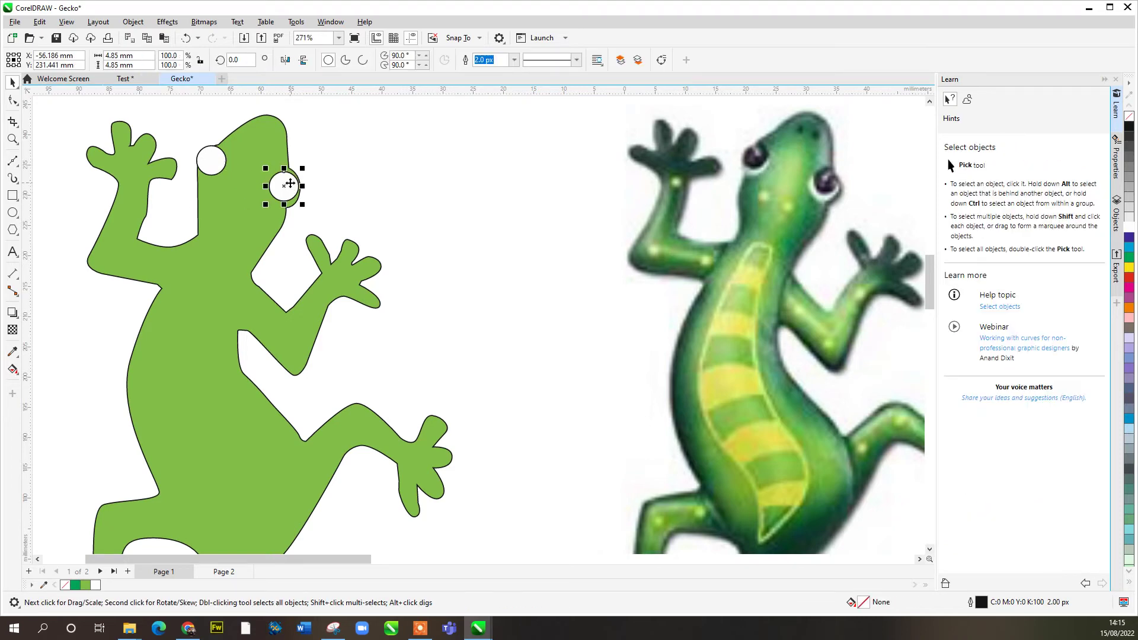
pyautogui.keyDown('shift'); pyautogui.click(214, 161); pyautogui.keyUp('shift')
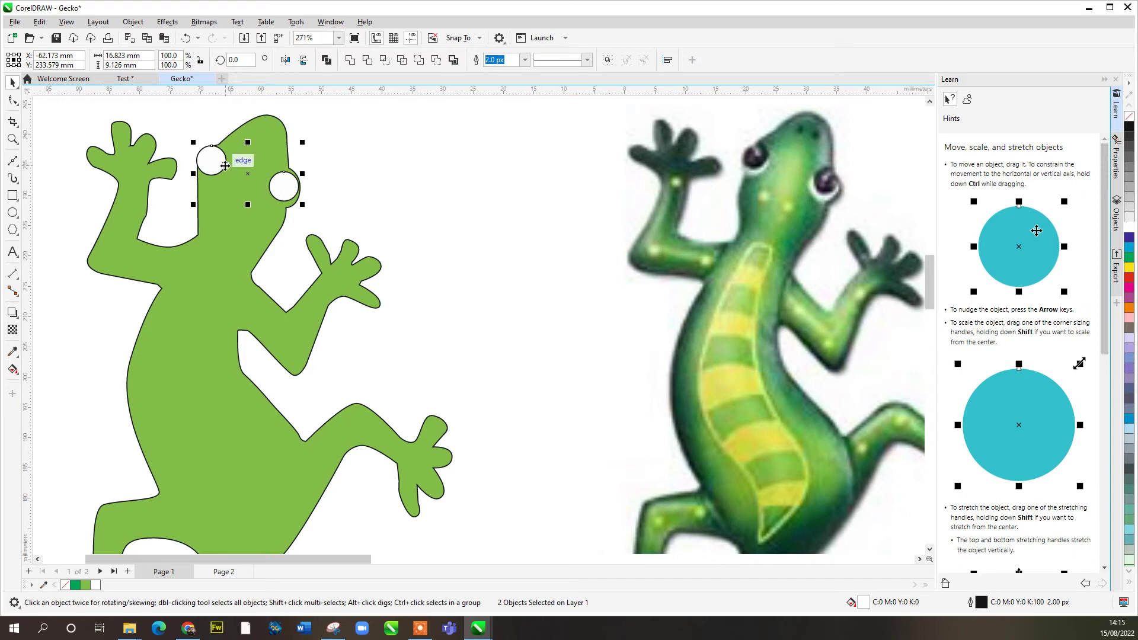
pyautogui.moveTo(301, 205); pyautogui.dragTo(292, 198)
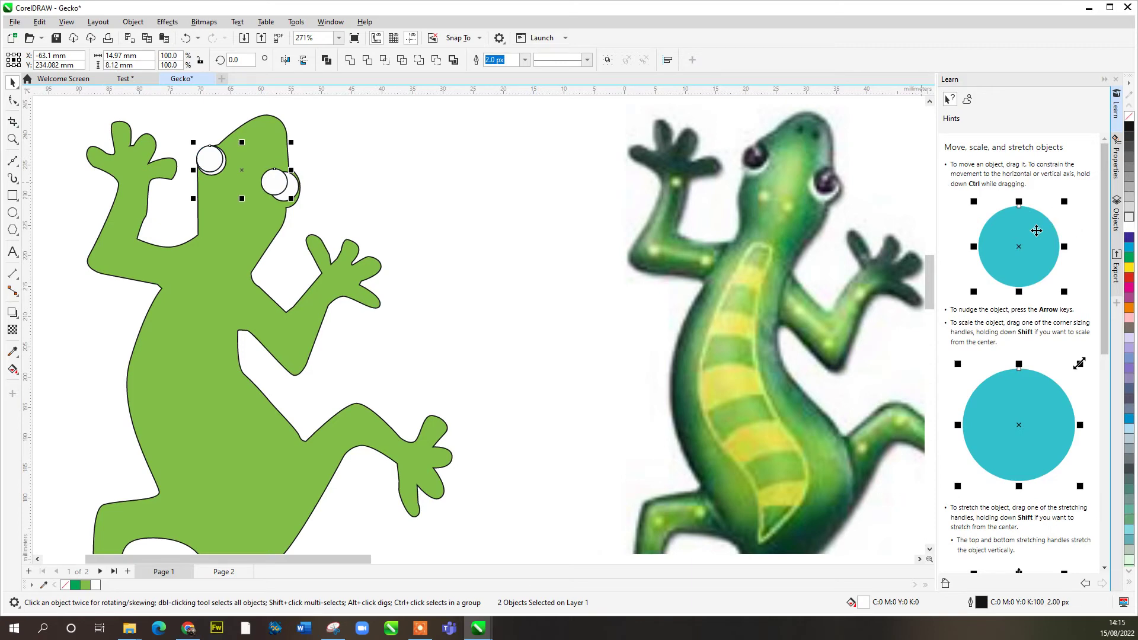
pyautogui.click(1130, 126)
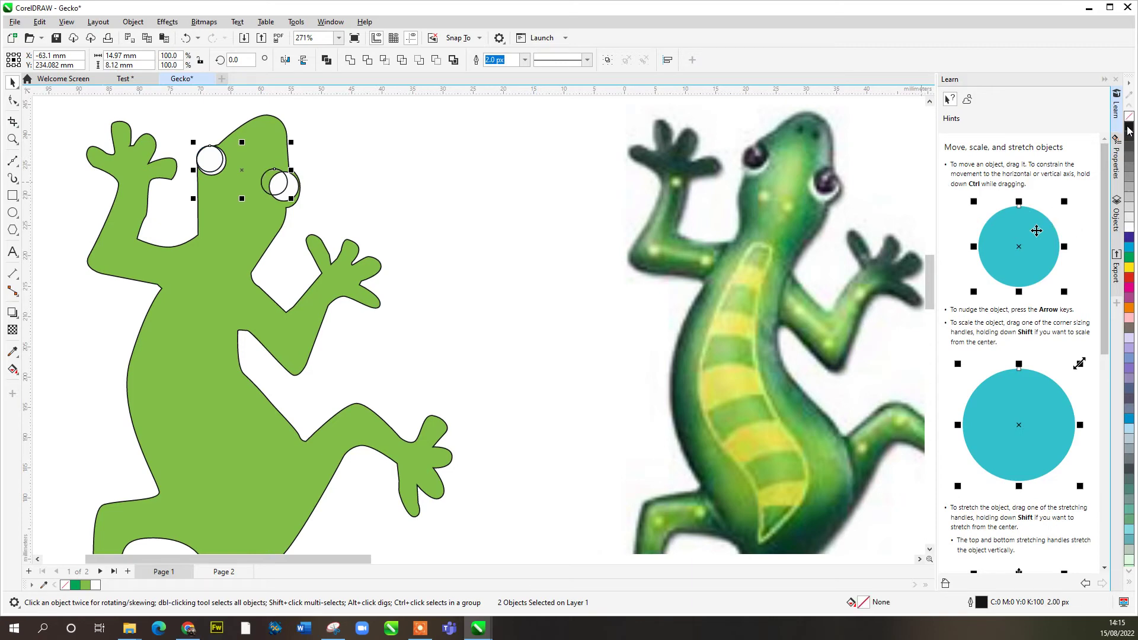
# Drag the left pupil toward the upper-left of its white eye
pyautogui.click(323, 166)
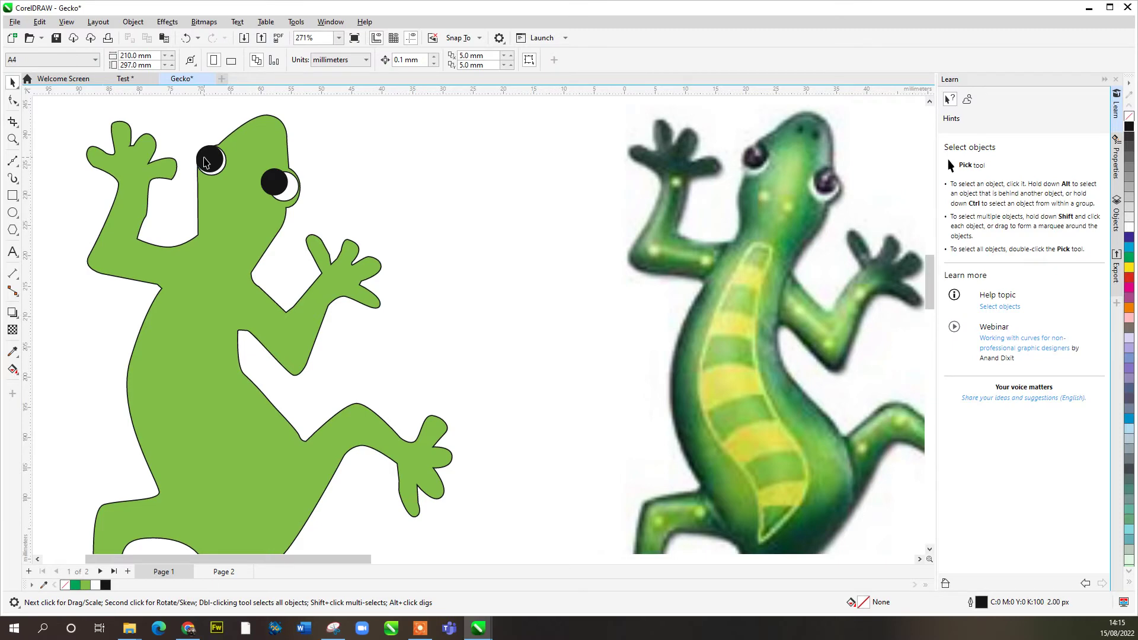
pyautogui.click(205, 163)
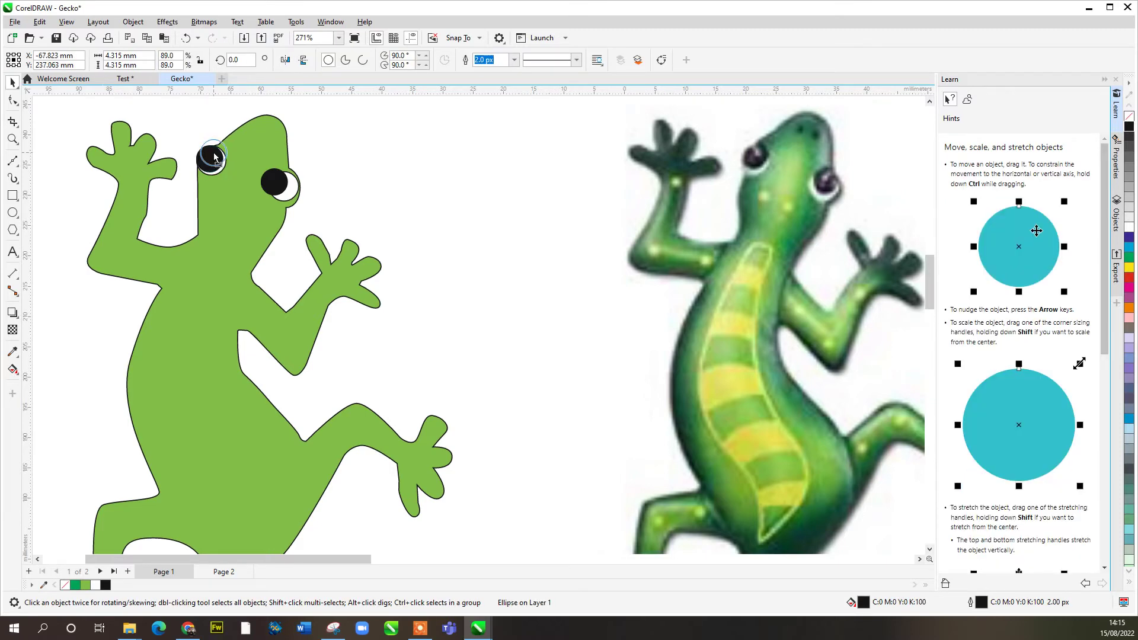
pyautogui.moveTo(214, 159); pyautogui.dragTo(288, 182)
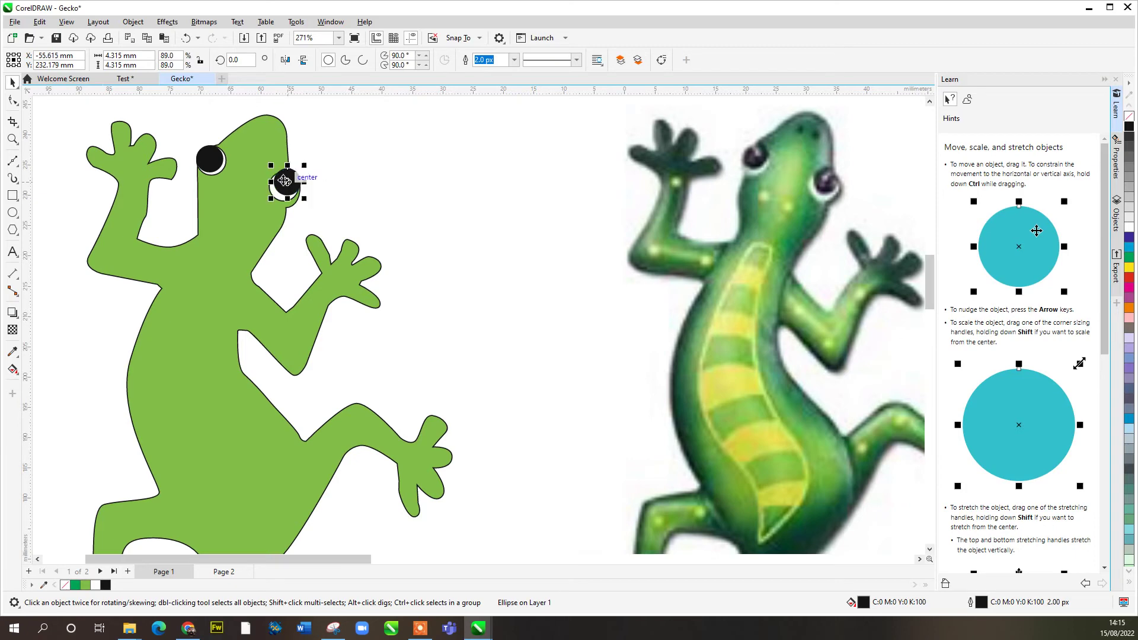
pyautogui.click(331, 190)
pyautogui.click(291, 185)
pyautogui.click(217, 162)
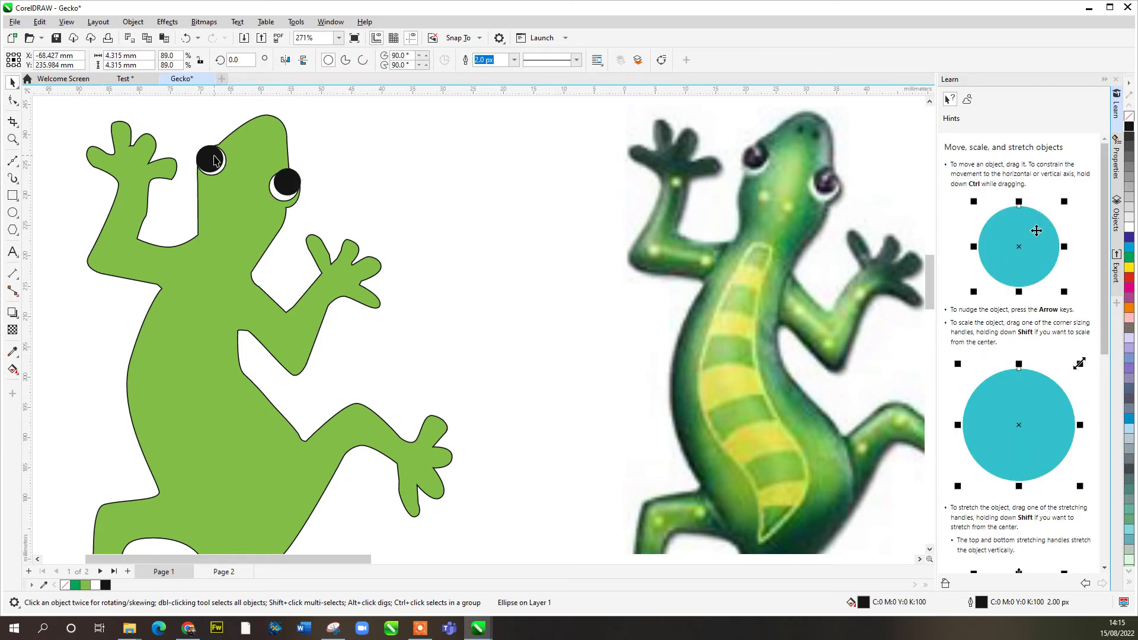
pyautogui.moveTo(211, 157); pyautogui.dragTo(212, 157)
# Nudge the right pupil one step left and one step down to match
pyautogui.click(291, 183)
pyautogui.press('Left')
pyautogui.press('Left')
pyautogui.press('Left')
pyautogui.press('Down')
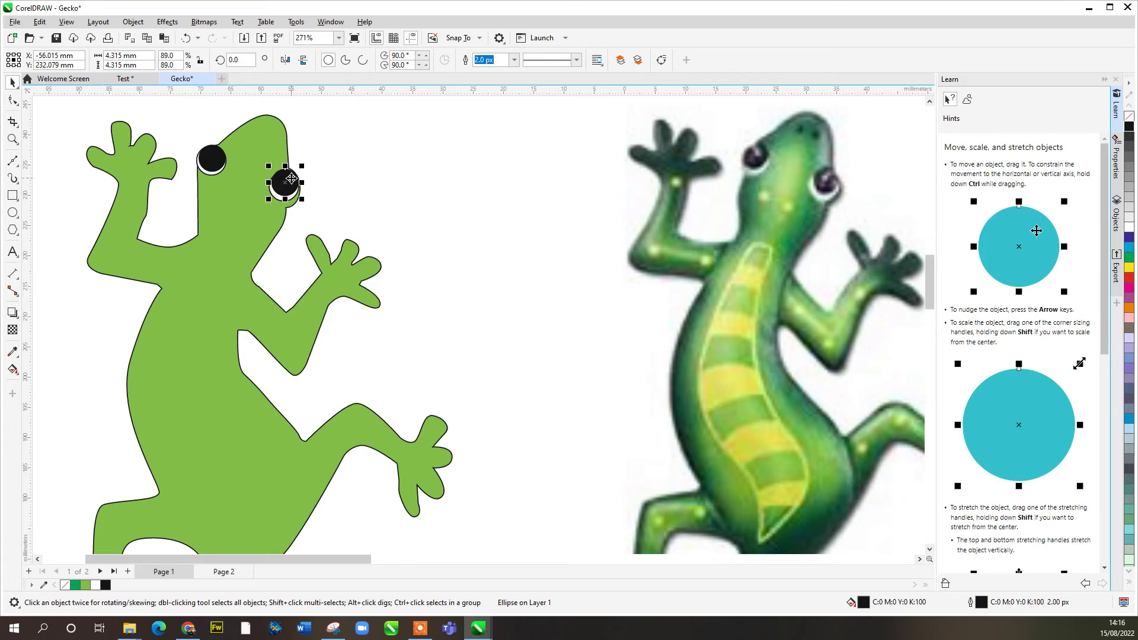
pyautogui.click(470, 180)
pyautogui.scroll(-3, 348, 196)
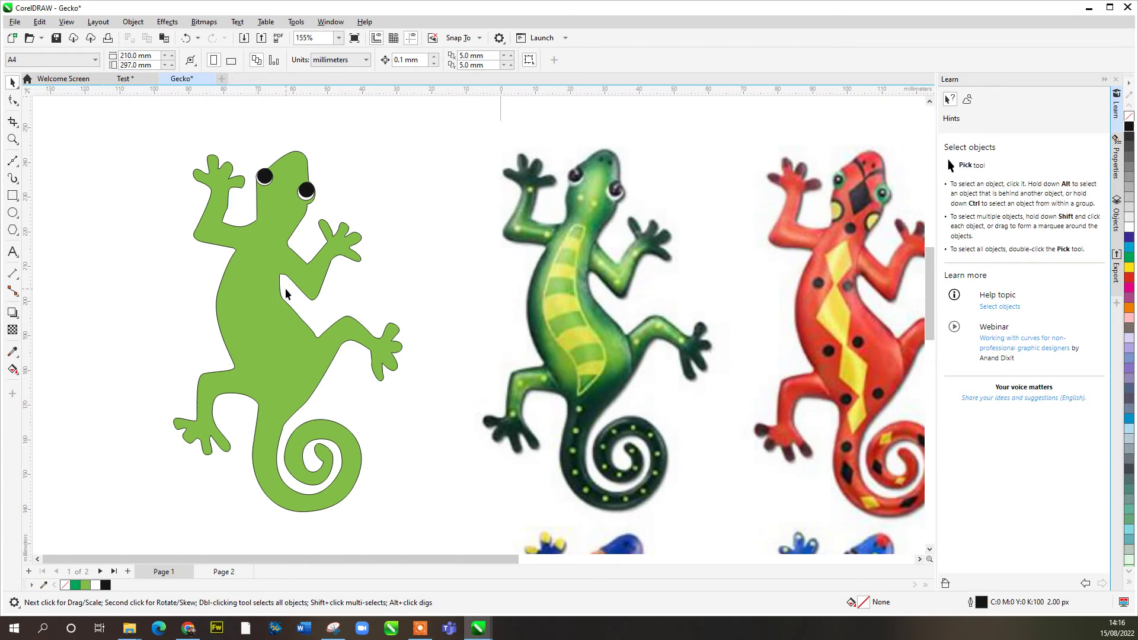
# Trace the belly stripe outline over the photo gecko with Bézier curves
pyautogui.click(13, 160)
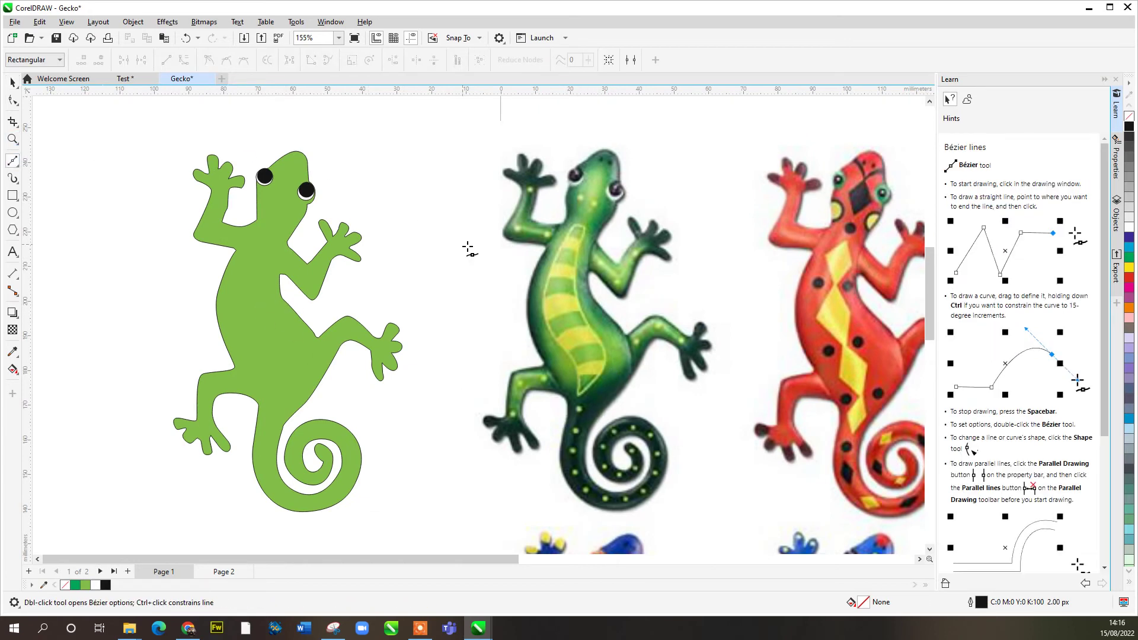
pyautogui.click(576, 225)
pyautogui.moveTo(543, 312); pyautogui.dragTo(580, 391)
pyautogui.moveTo(605, 352); pyautogui.dragTo(576, 265)
pyautogui.click(575, 226)
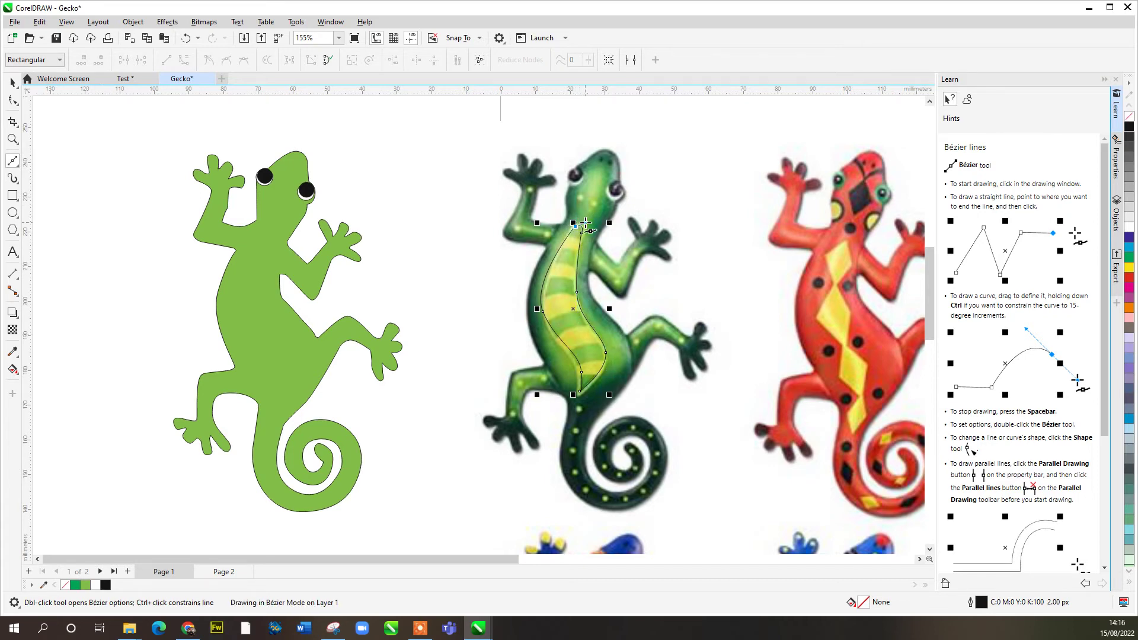
# Move the stripe onto the green gecko and fill it with the photo's pale yellow-green (#D6F068)
pyautogui.click(13, 82)
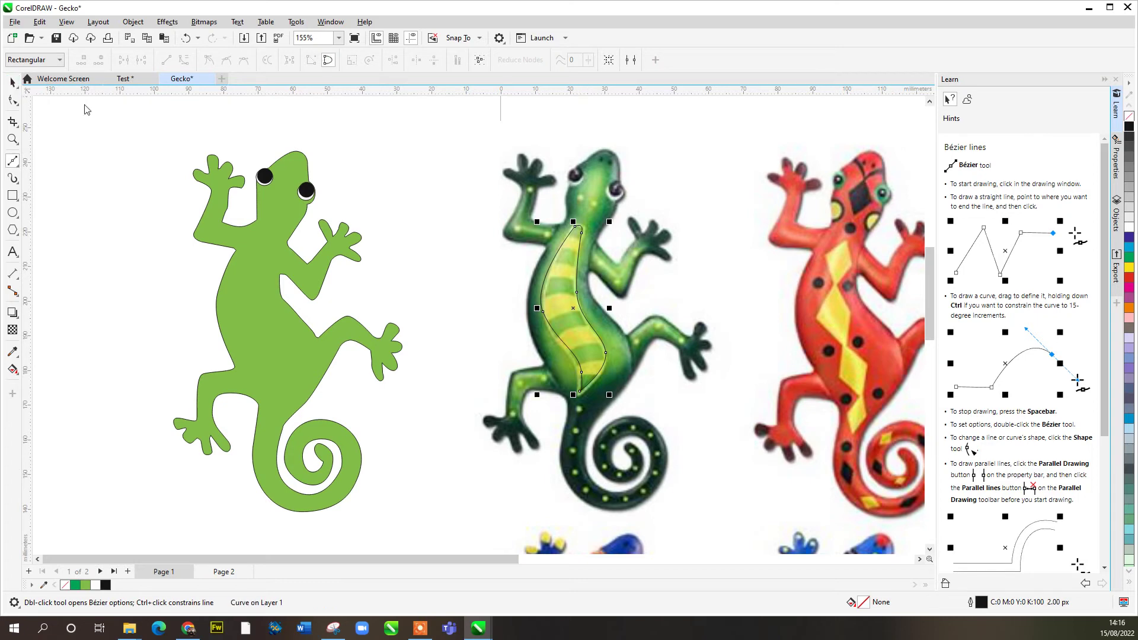
pyautogui.moveTo(560, 308); pyautogui.dragTo(279, 313)
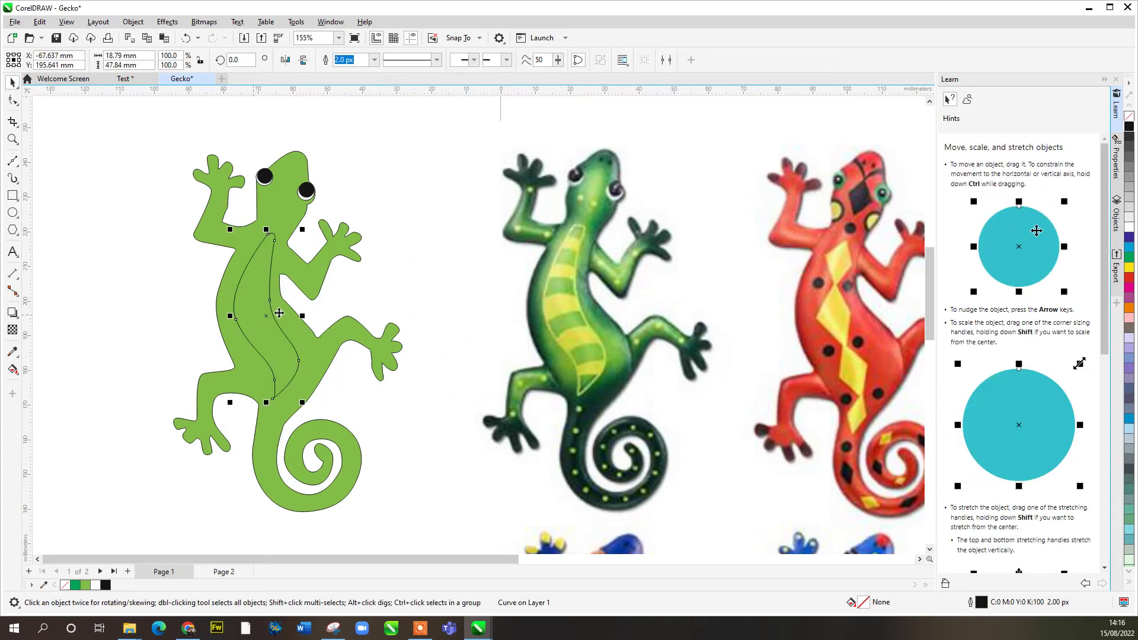
pyautogui.click(1129, 270)
pyautogui.rightClick(1129, 270)
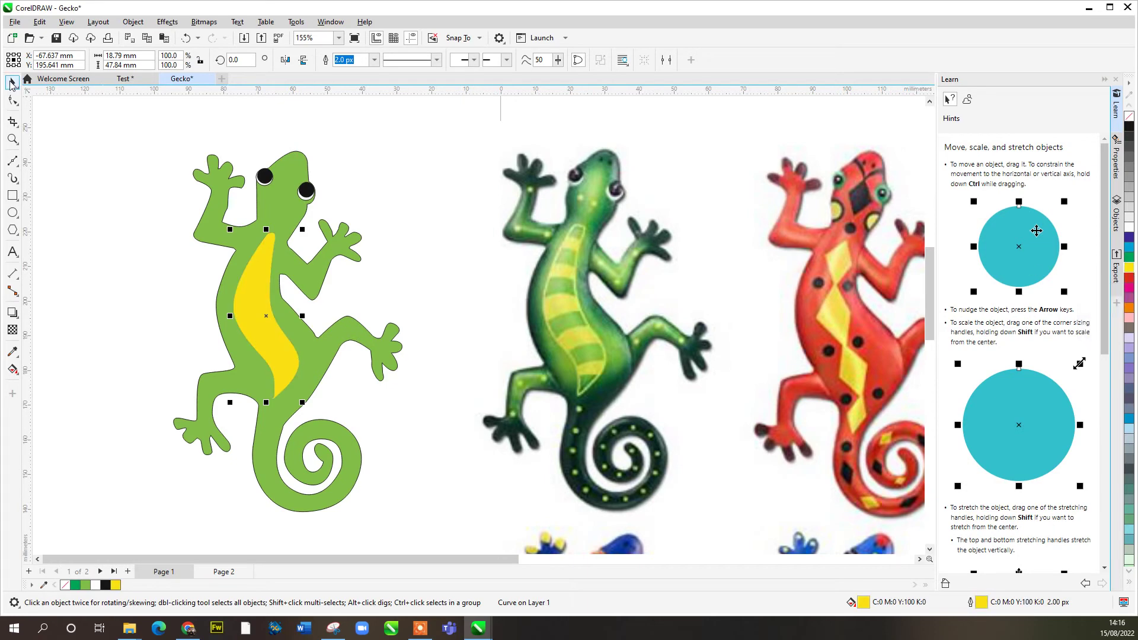
pyautogui.click(13, 352)
pyautogui.click(580, 328)
pyautogui.click(245, 307)
pyautogui.click(10, 86)
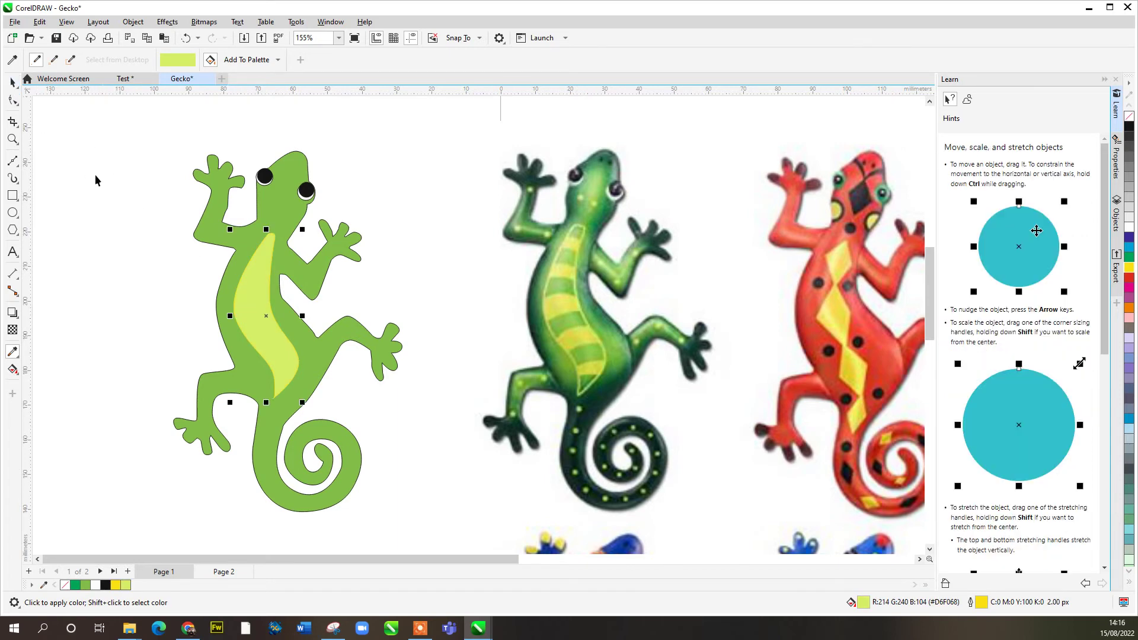
pyautogui.click(96, 177)
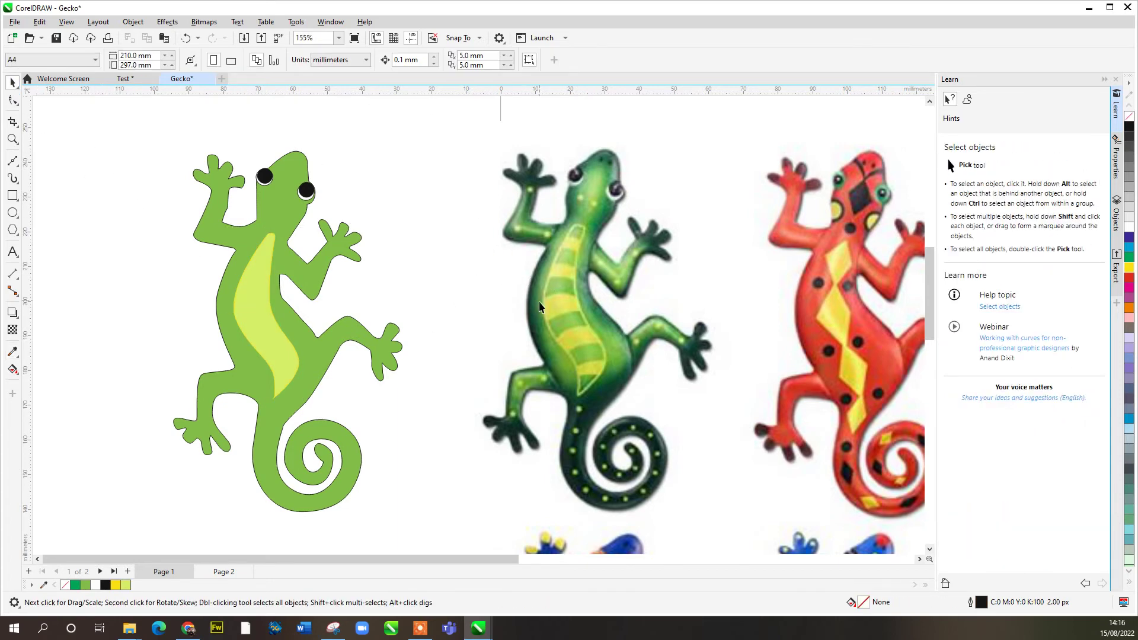
# Trace the first band outline on the photo's stripe with Bézier curves
pyautogui.scroll(5, 567, 257)
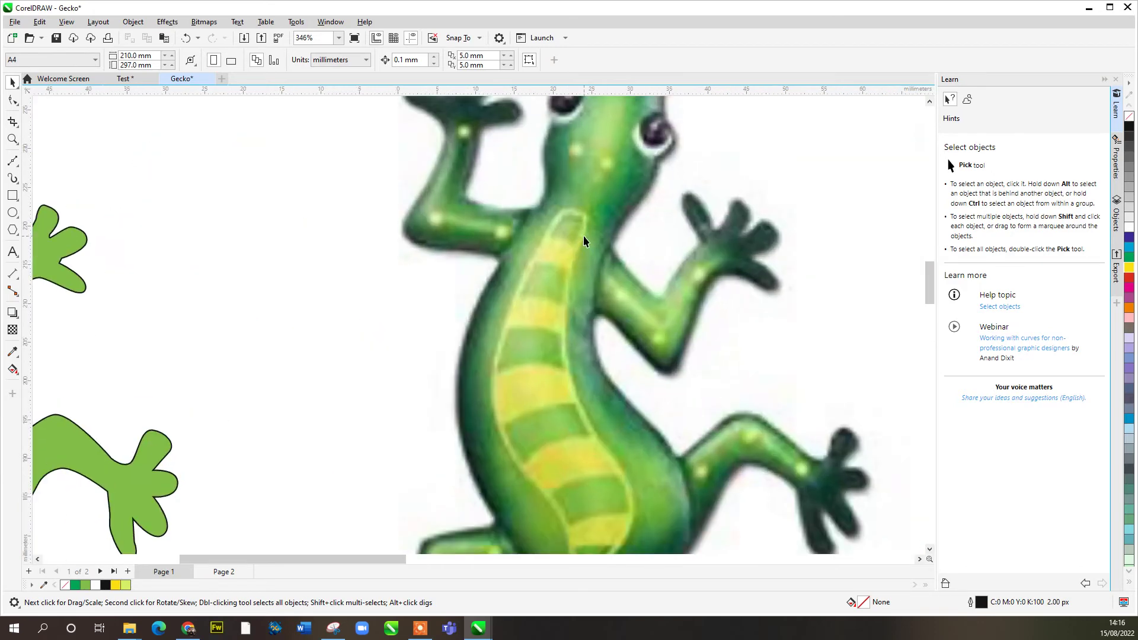
pyautogui.click(12, 160)
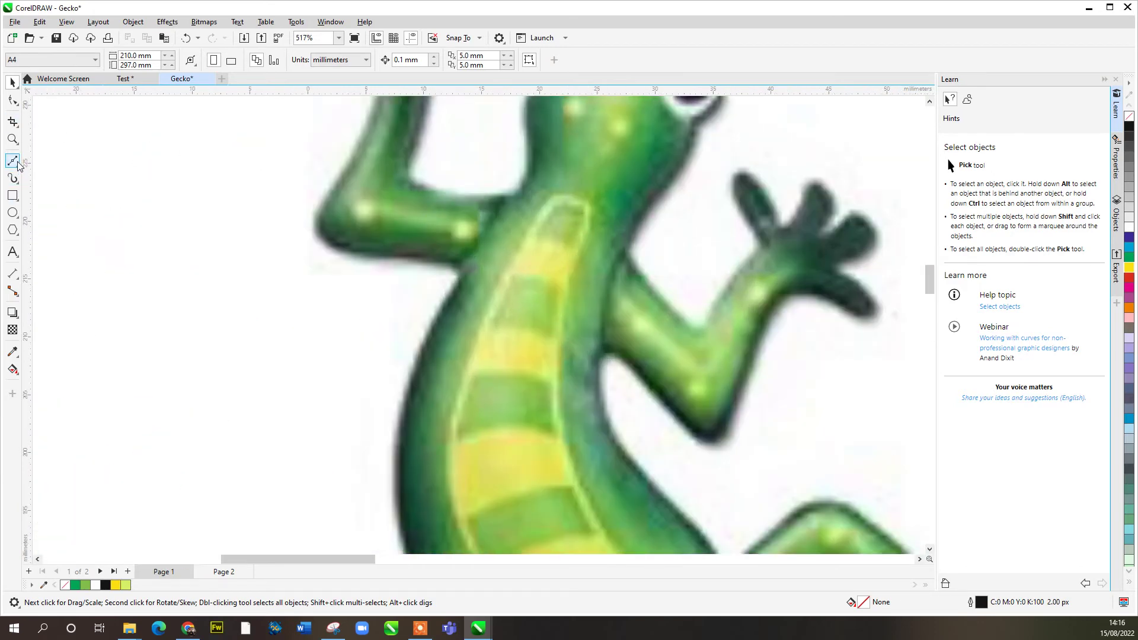
pyautogui.click(537, 234)
pyautogui.click(558, 205)
pyautogui.moveTo(578, 208); pyautogui.dragTo(583, 216)
pyautogui.click(574, 242)
pyautogui.click(573, 244)
pyautogui.click(571, 251)
pyautogui.click(537, 234)
# Trace a second band outline below the first
pyautogui.click(511, 273)
pyautogui.click(493, 324)
pyautogui.moveTo(528, 326); pyautogui.dragTo(539, 330)
pyautogui.click(552, 336)
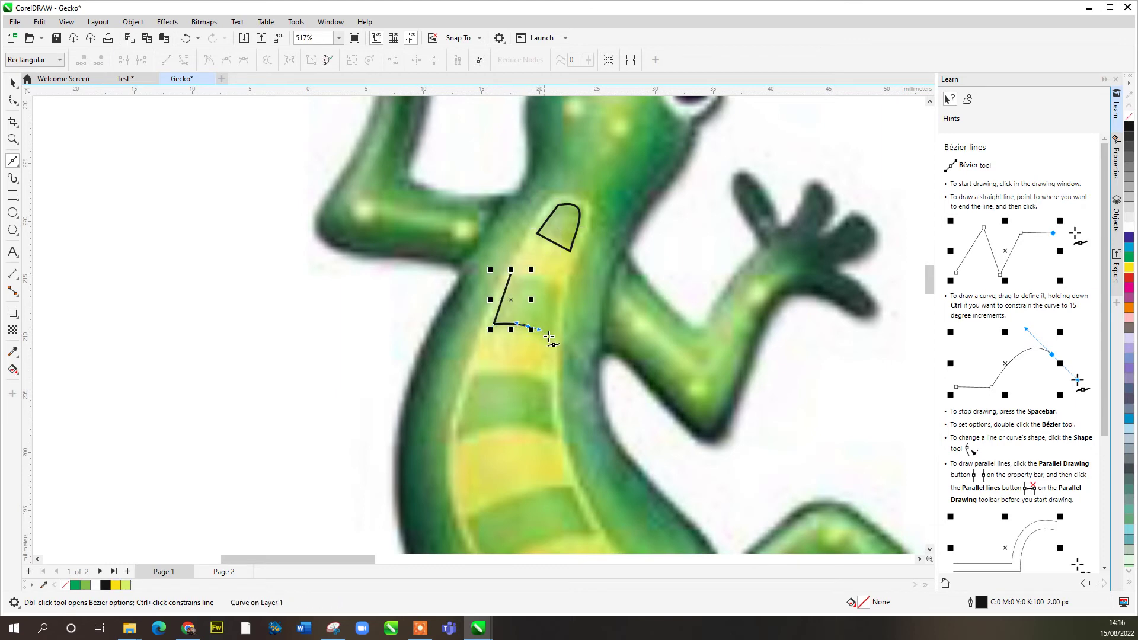
pyautogui.click(557, 281)
pyautogui.moveTo(535, 272); pyautogui.dragTo(524, 269)
pyautogui.click(511, 274)
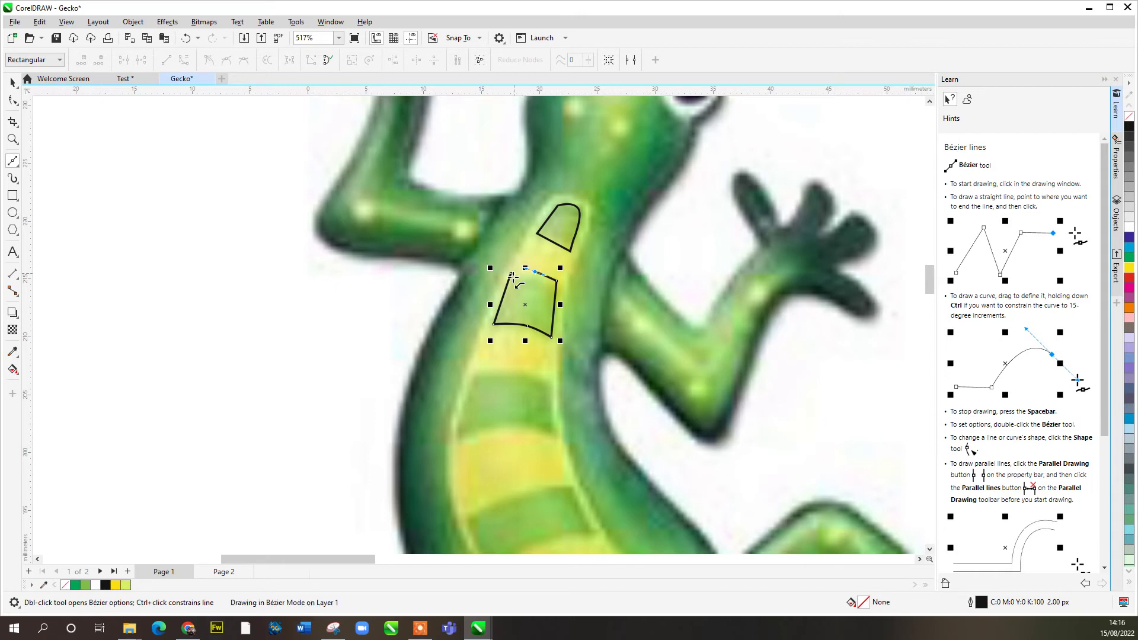
# Move both bands onto the gecko's stripe, fill them green (#83BE48), and remove their outlines
pyautogui.click(13, 83)
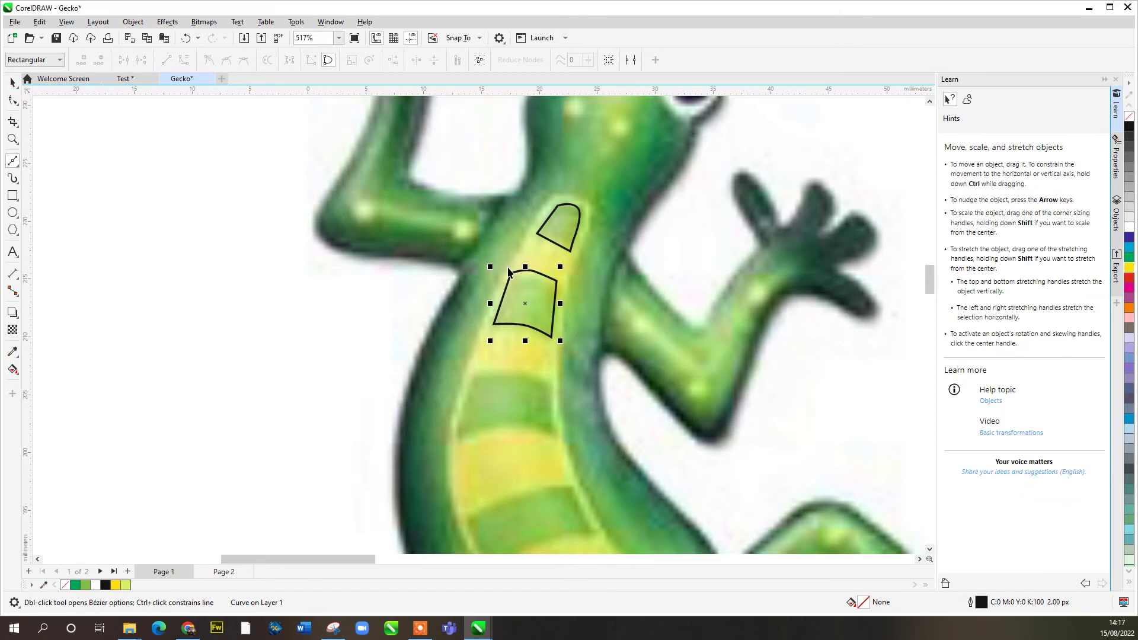
pyautogui.keyDown('shift'); pyautogui.click(570, 224); pyautogui.keyUp('shift')
pyautogui.scroll(-2, 568, 258)
pyautogui.scroll(-1, 571, 264)
pyautogui.moveTo(570, 266); pyautogui.dragTo(158, 303)
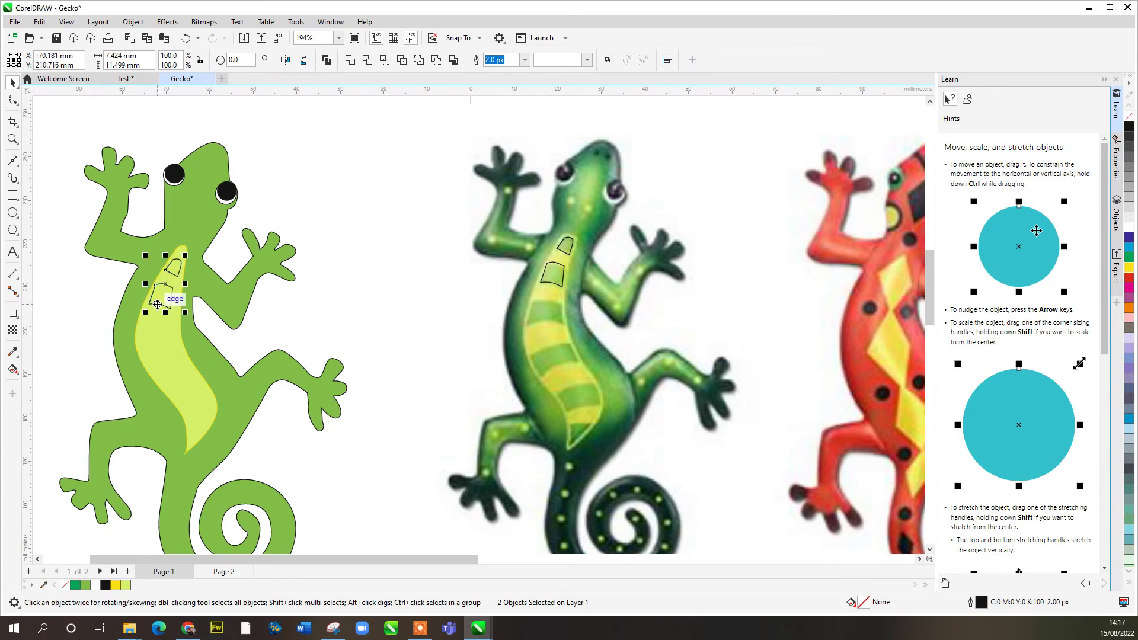
pyautogui.click(86, 586)
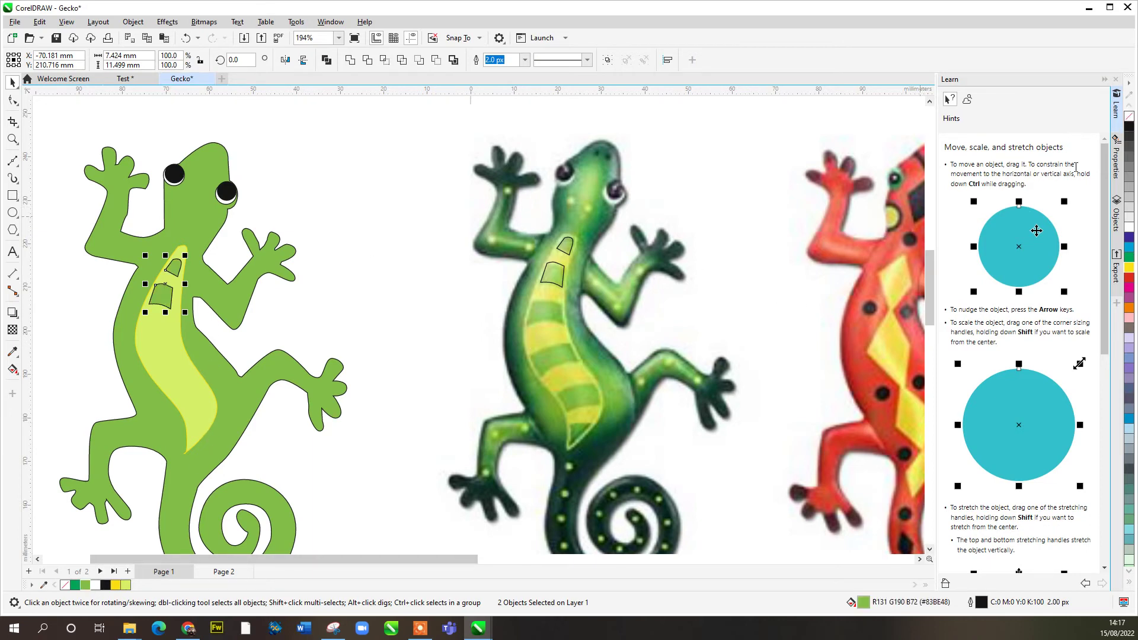
pyautogui.rightClick(66, 586)
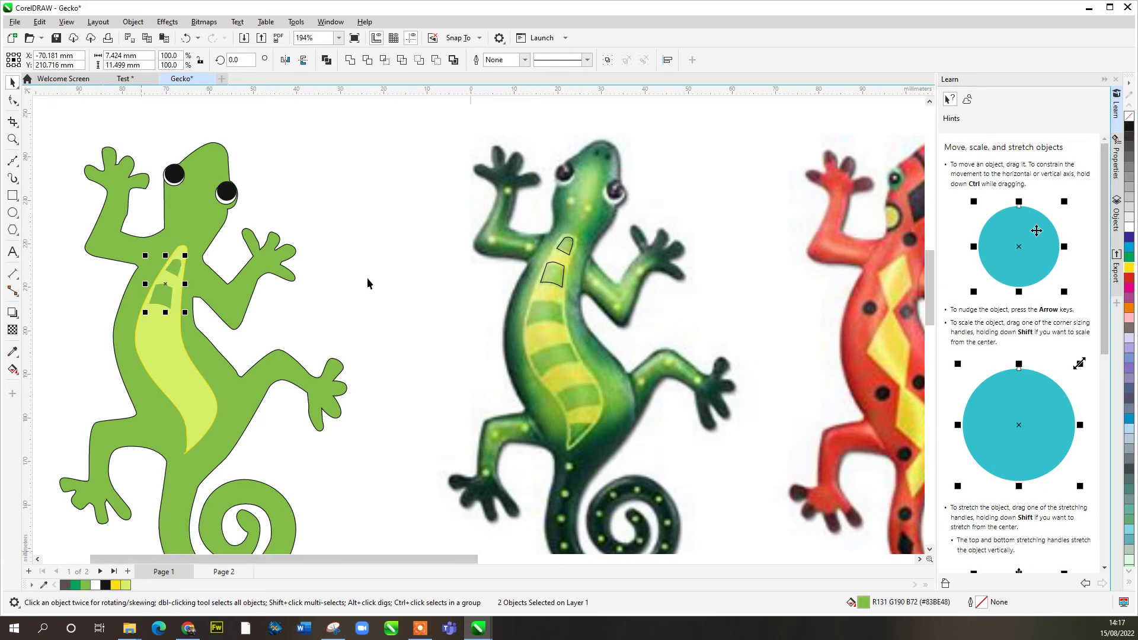
# Nudge the small belly band slightly to the right
pyautogui.click(367, 279)
pyautogui.click(159, 300)
pyautogui.press('Right')
pyautogui.press('Right')
pyautogui.press('Right')
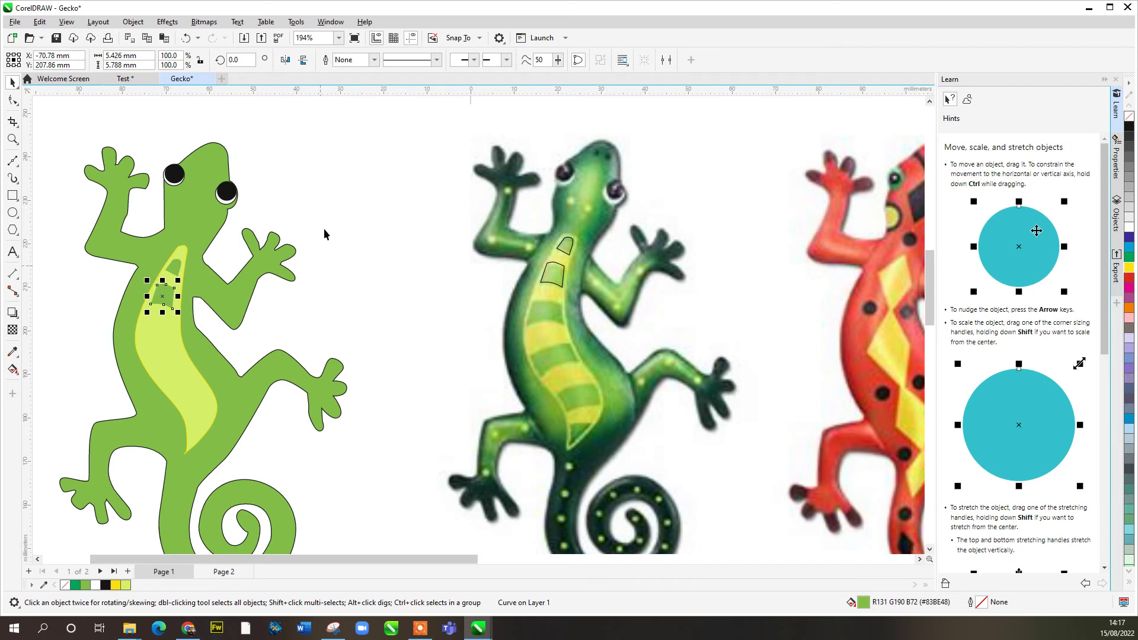
pyautogui.click(335, 218)
pyautogui.scroll(-3, 335, 219)
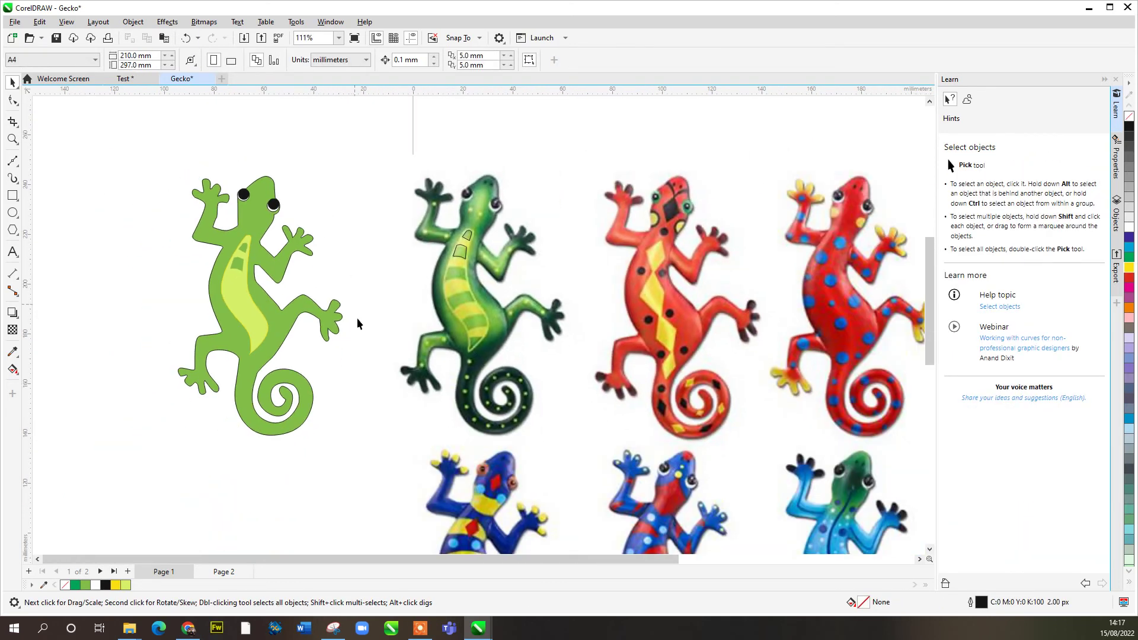
# Move the leftover small stripe outline off the gecko
pyautogui.scroll(-2, 318, 392)
pyautogui.moveTo(425, 303); pyautogui.dragTo(508, 299)
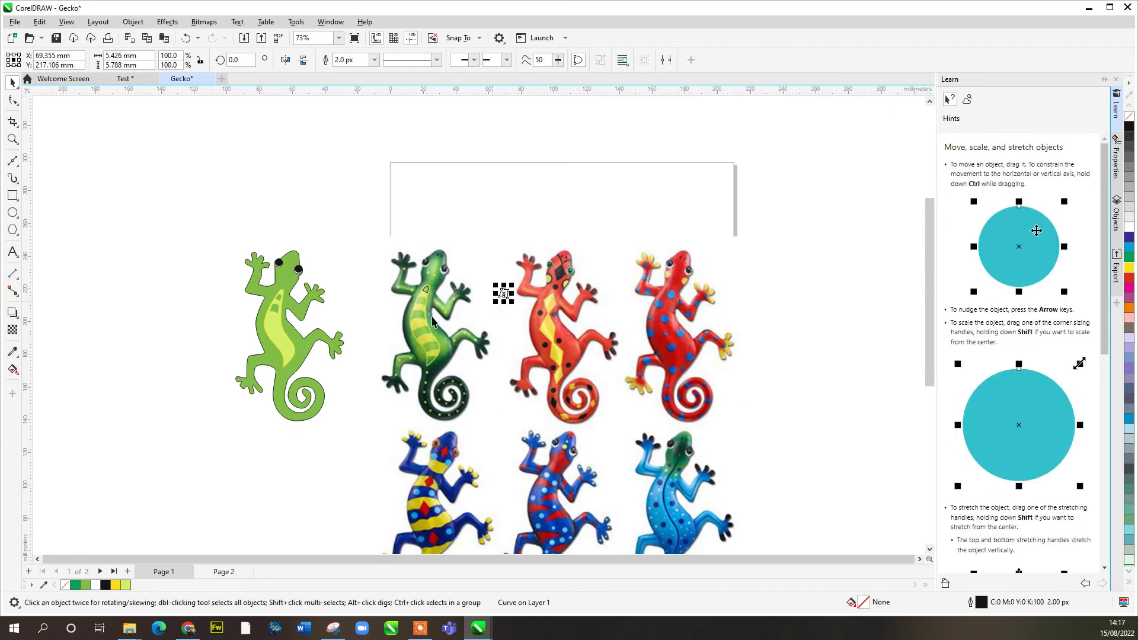
pyautogui.click(271, 197)
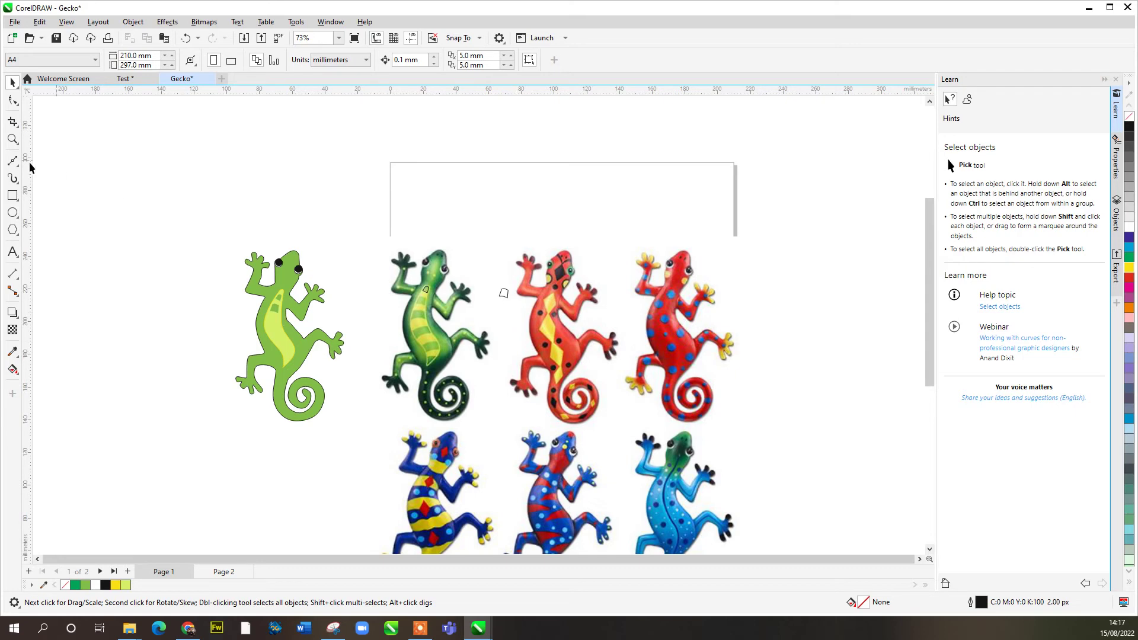
# Add the text 'Gecko Electrical' above the gecko
pyautogui.click(13, 251)
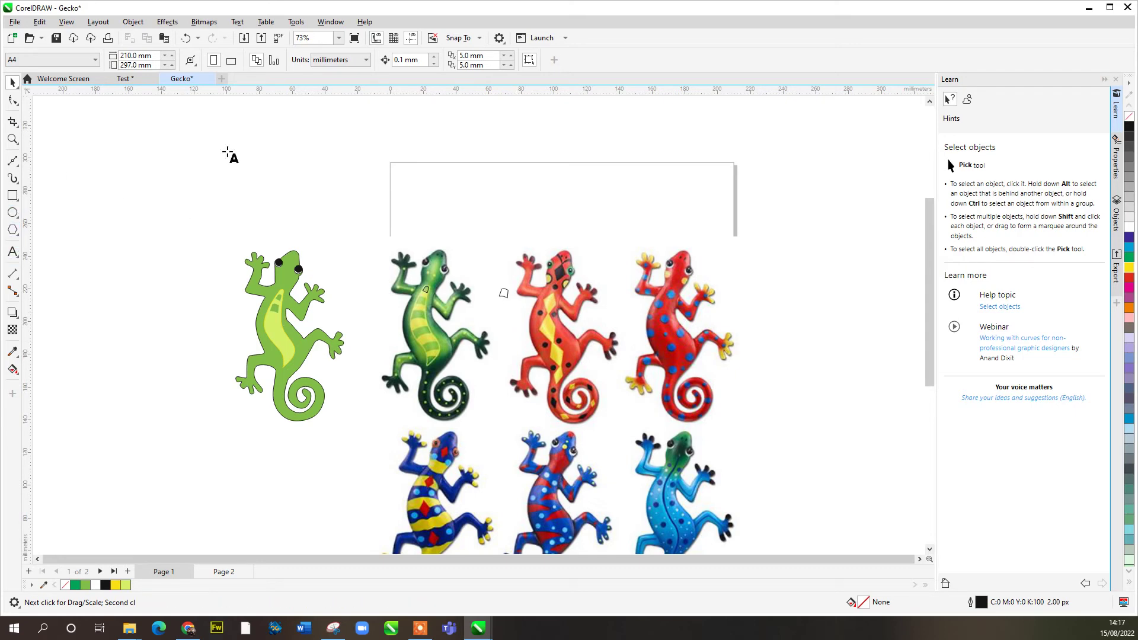
pyautogui.click(259, 194)
pyautogui.write('Gecko Electr')
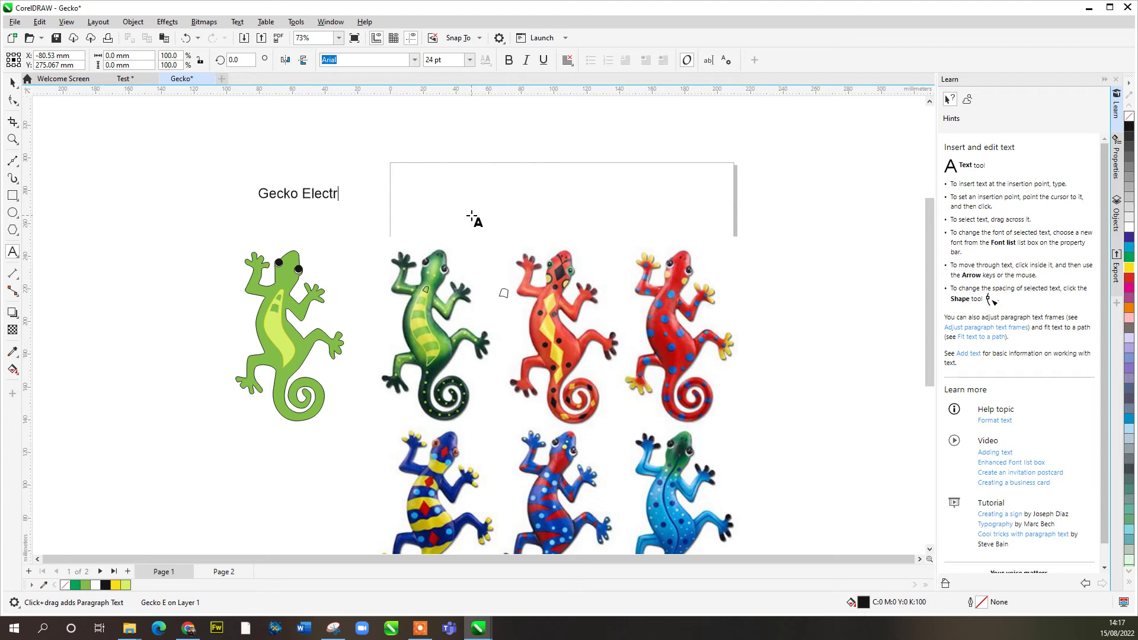
pyautogui.write('ical')
pyautogui.press('Escape')
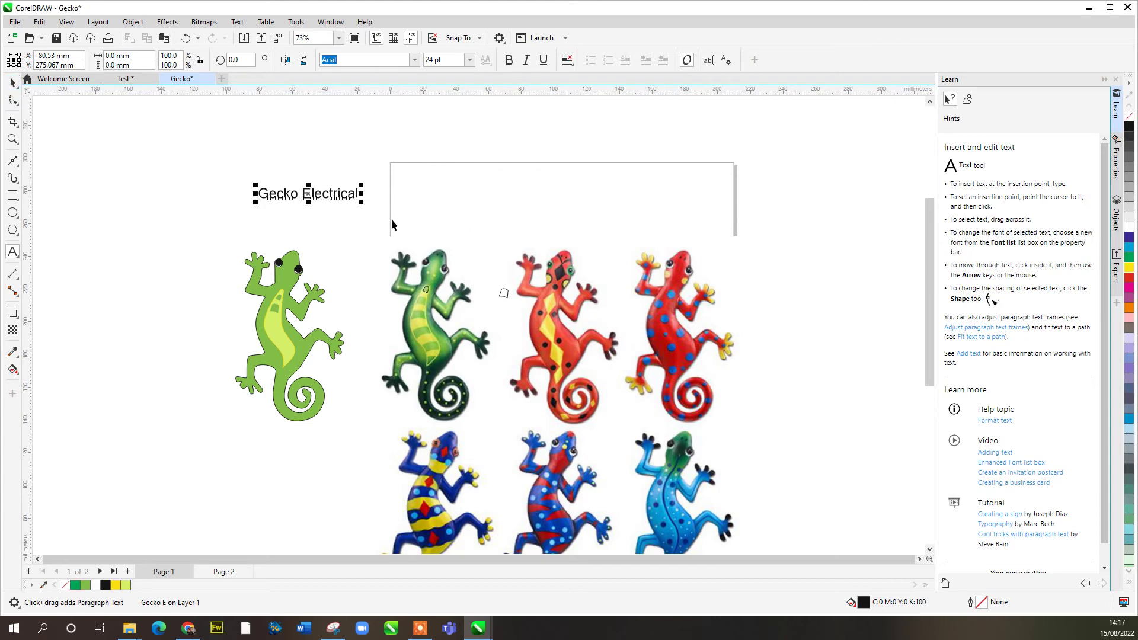
pyautogui.press('space')
pyautogui.press('Escape')
# Unlock and delete the reference photo grid, then delete the stray small shapes
pyautogui.rightClick(433, 269)
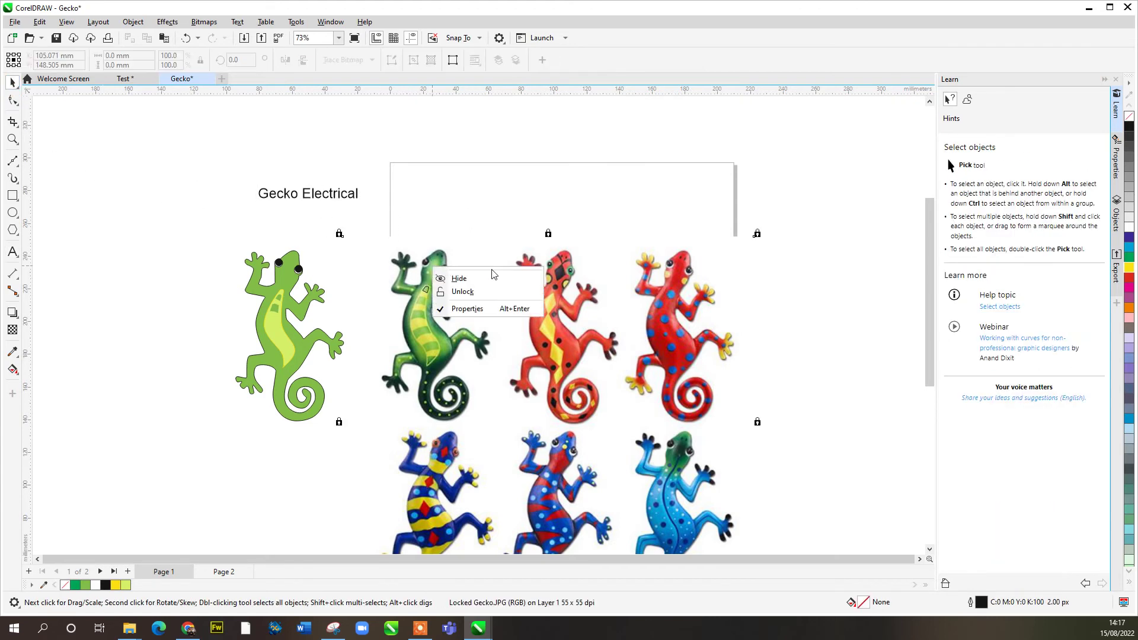
pyautogui.click(472, 298)
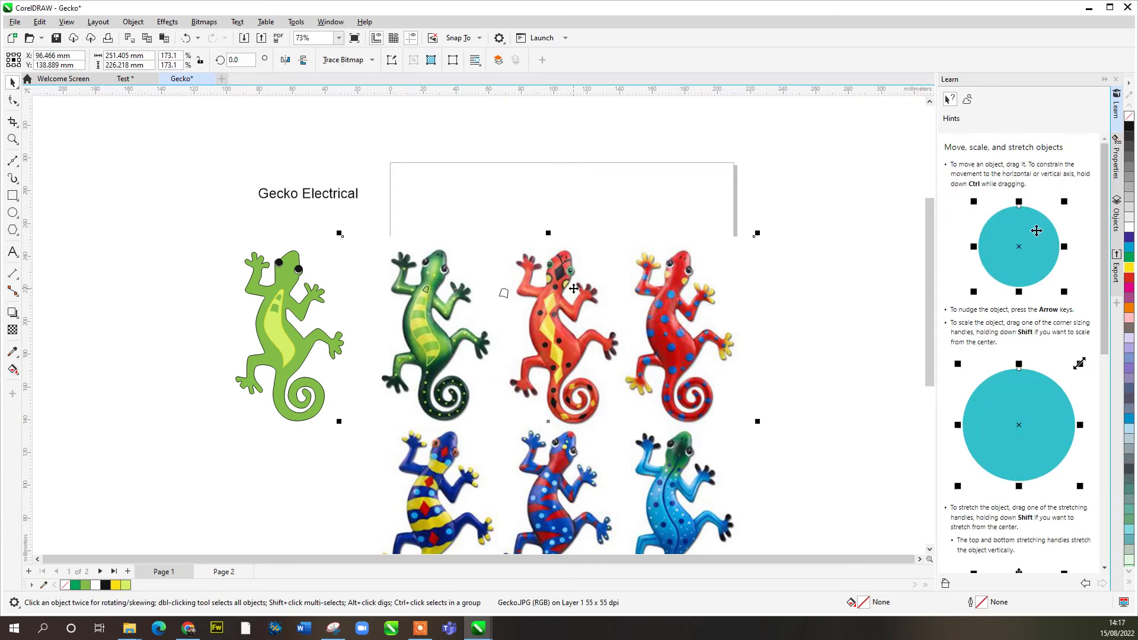
pyautogui.press('Delete')
pyautogui.moveTo(573, 288); pyautogui.dragTo(370, 298)
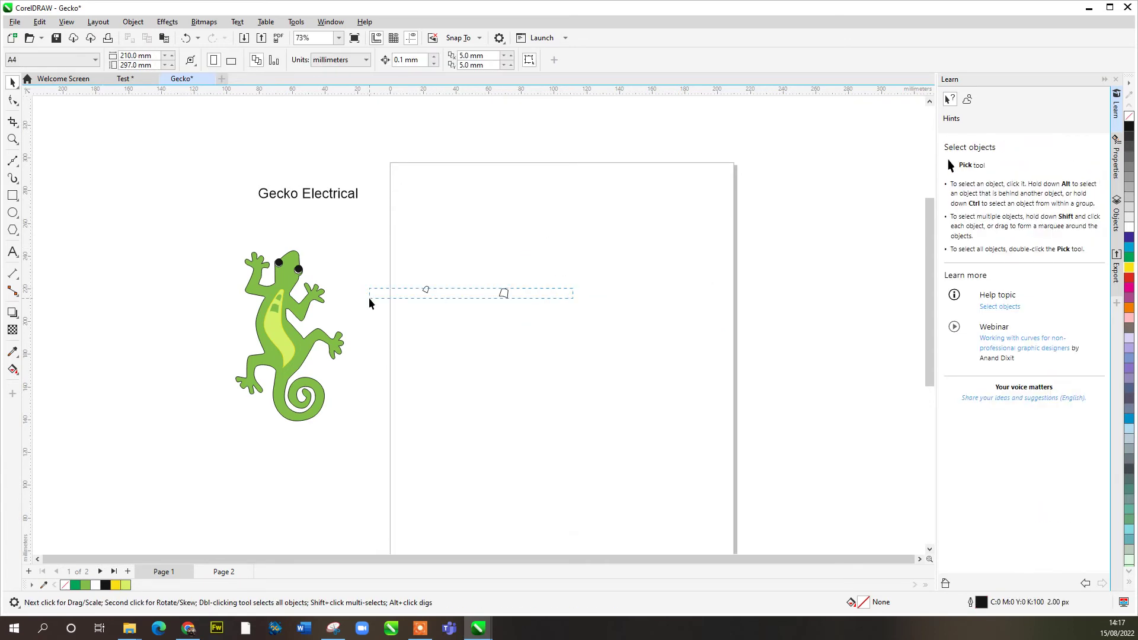
pyautogui.moveTo(536, 342); pyautogui.dragTo(567, 329)
pyautogui.press('Delete')
pyautogui.moveTo(343, 450); pyautogui.dragTo(345, 452)
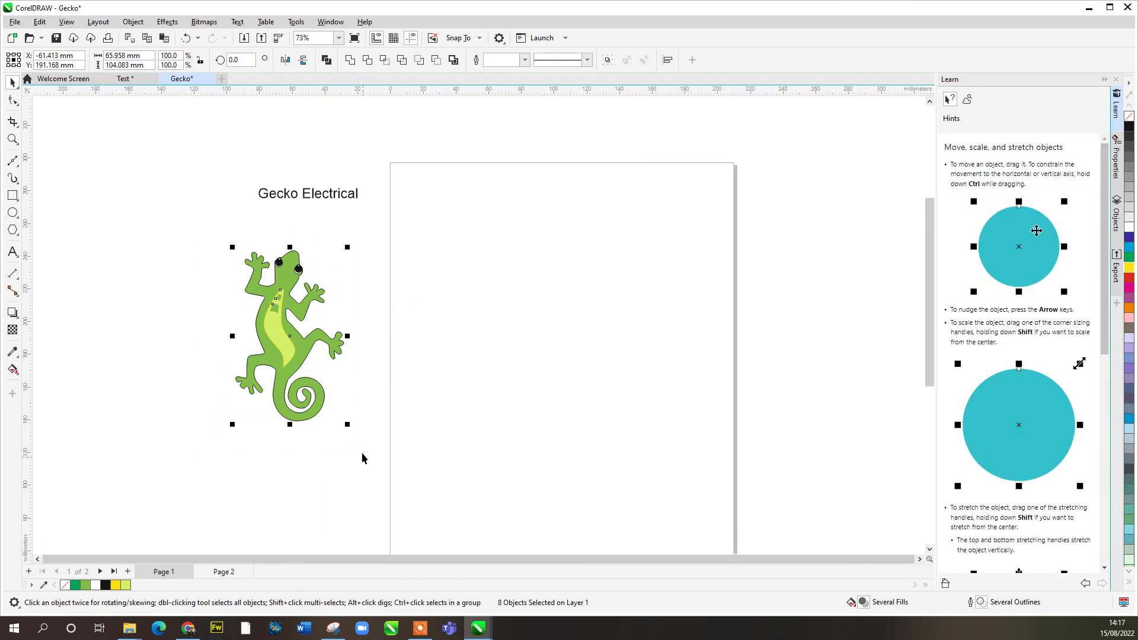
pyautogui.click(349, 427)
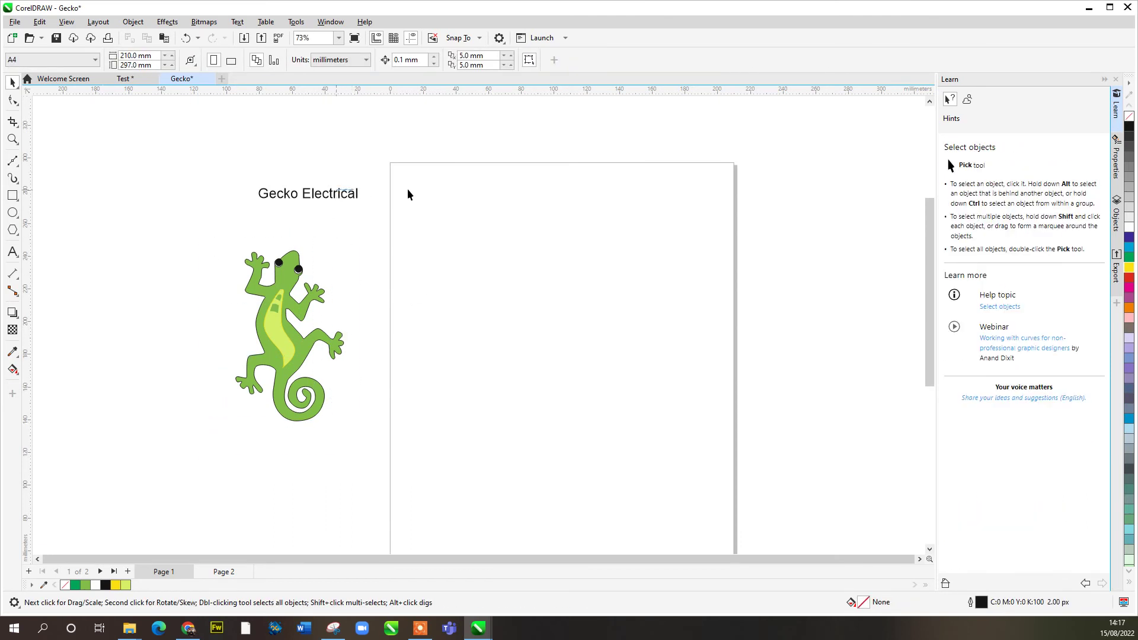
# Move the 'Gecko Electrical' heading onto the page beside the gecko
pyautogui.moveTo(330, 195); pyautogui.dragTo(461, 301)
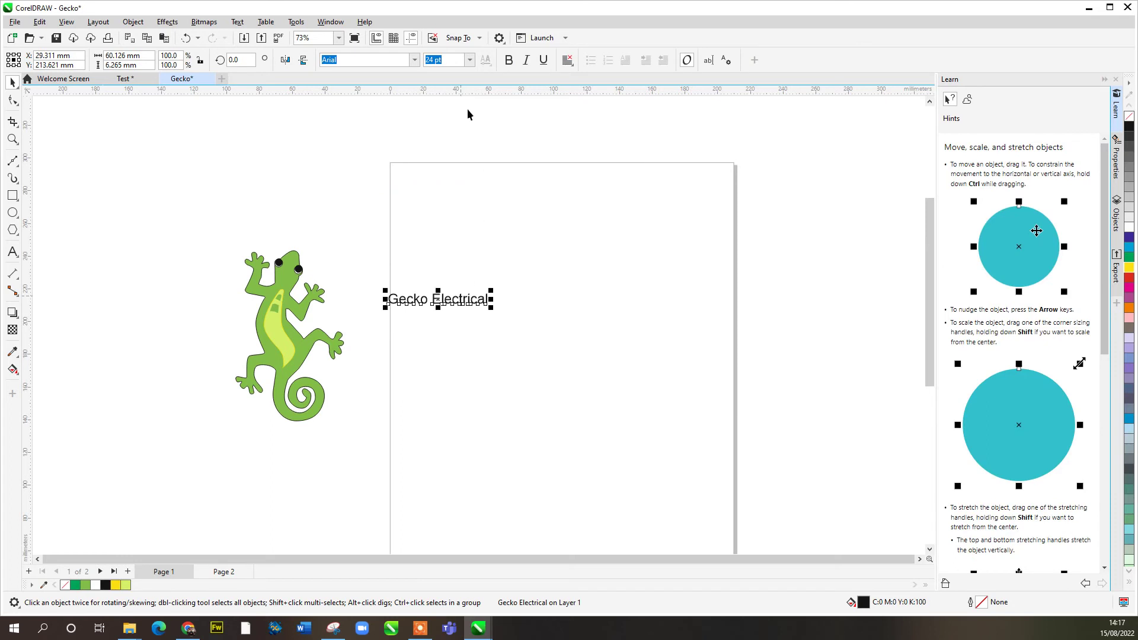
pyautogui.click(461, 279)
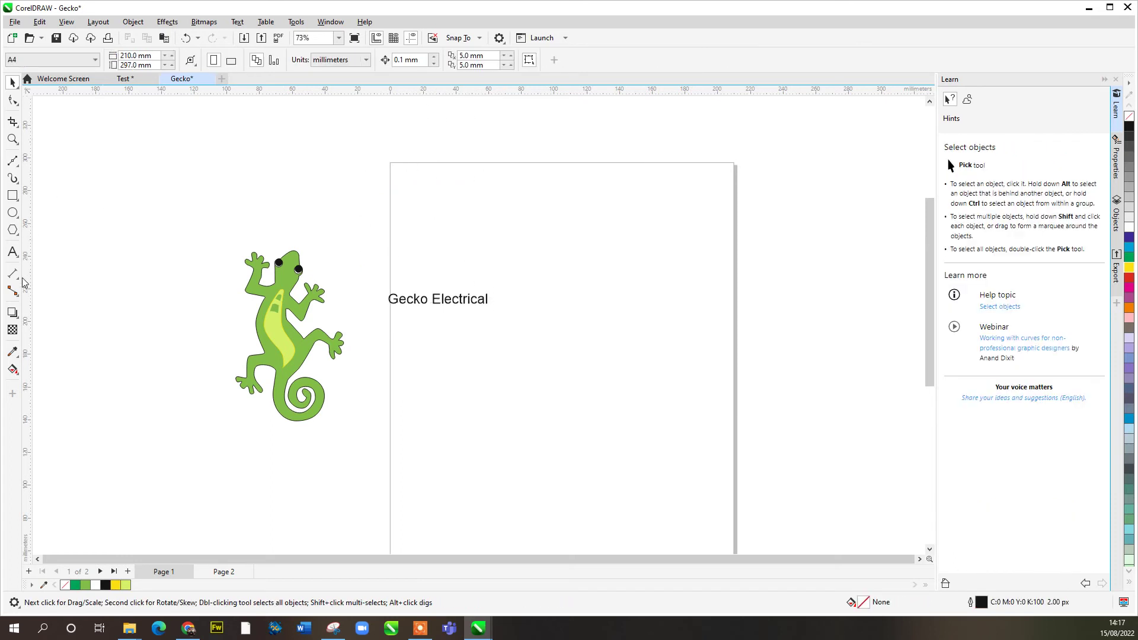
pyautogui.click(16, 253)
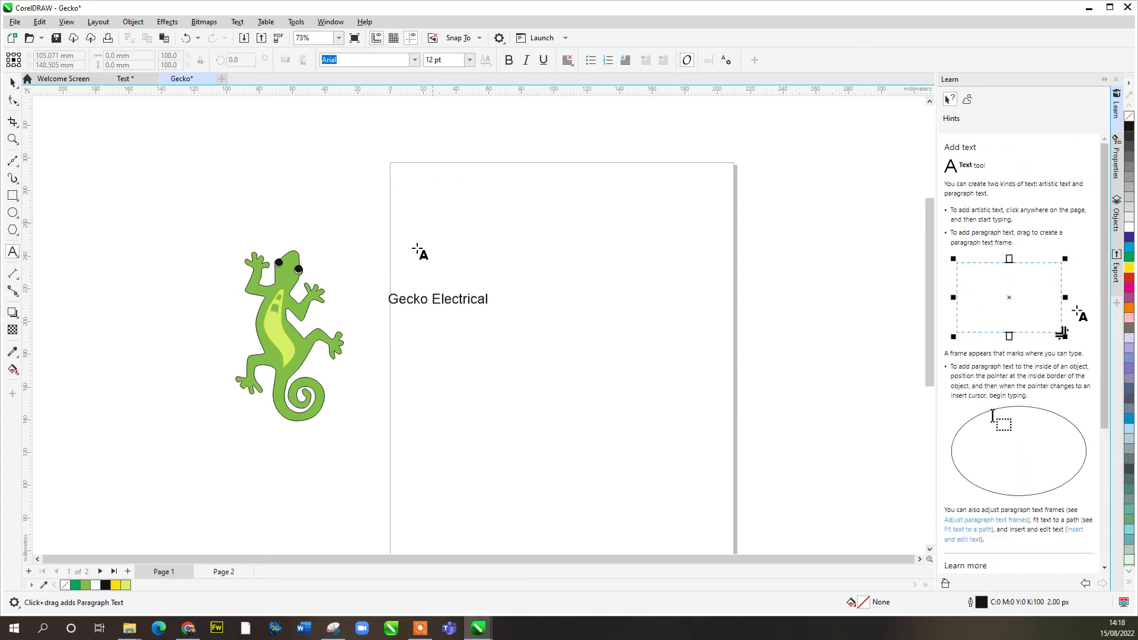
pyautogui.click(13, 84)
pyautogui.click(14, 252)
pyautogui.click(465, 247)
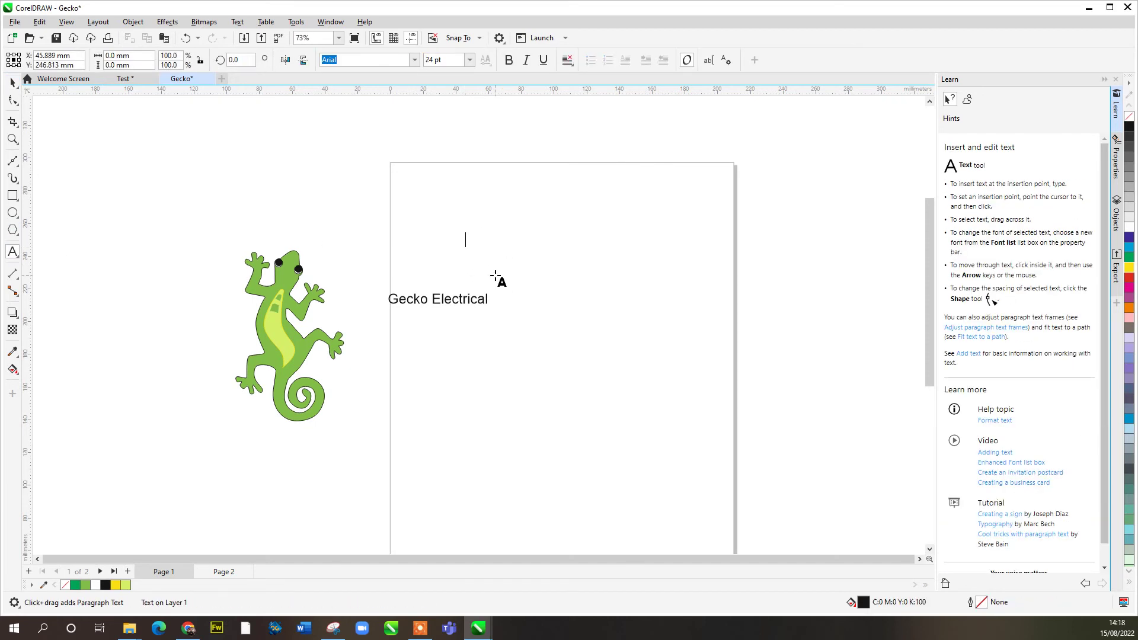
pyautogui.write('kjahdlsajghj')
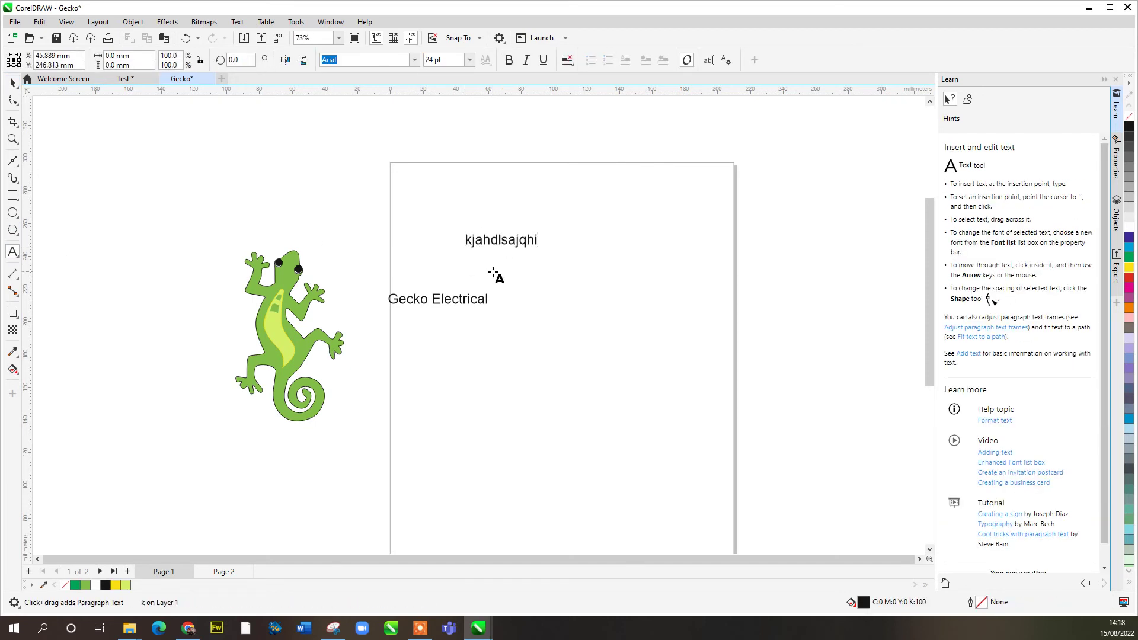
pyautogui.click(12, 83)
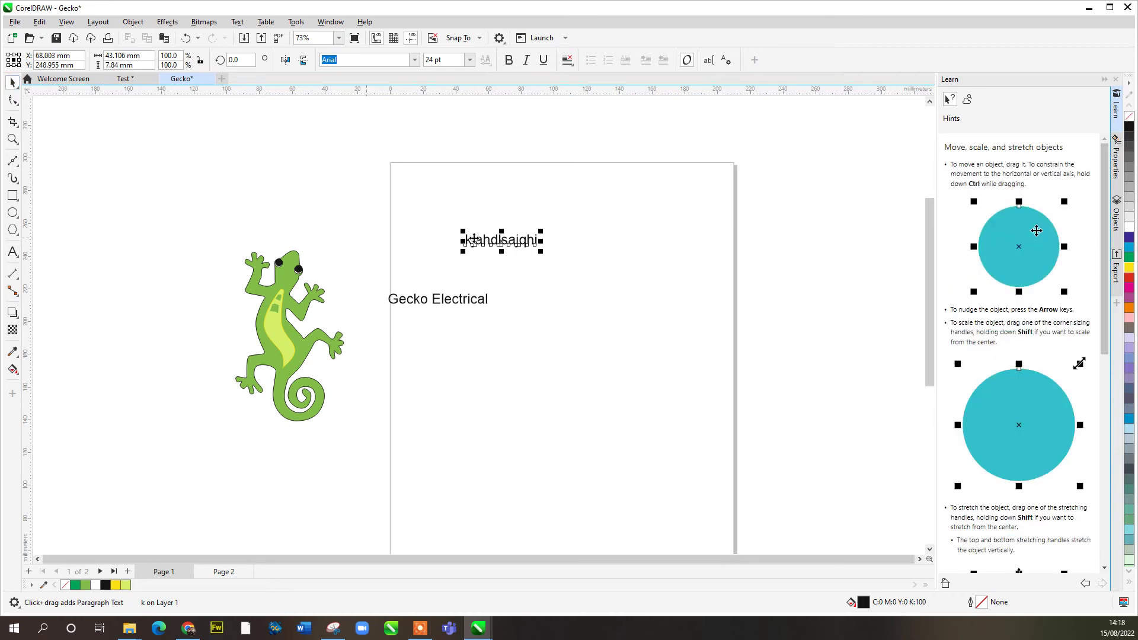
pyautogui.press('Delete')
pyautogui.click(12, 252)
pyautogui.moveTo(426, 198); pyautogui.dragTo(607, 267)
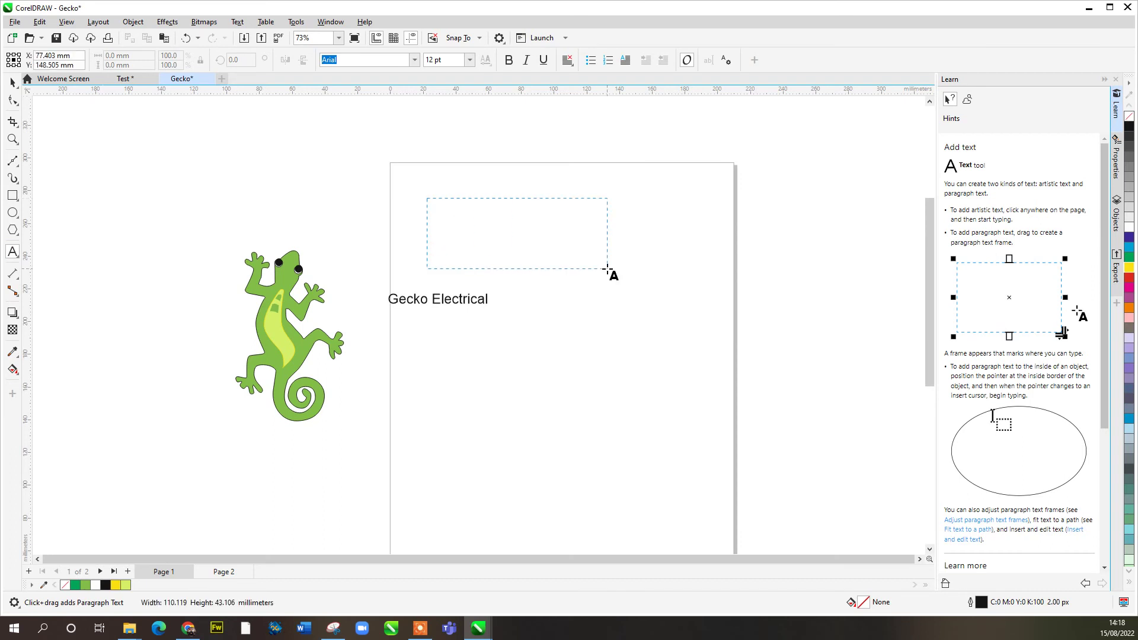
pyautogui.write('sdadsad')
pyautogui.press('Escape')
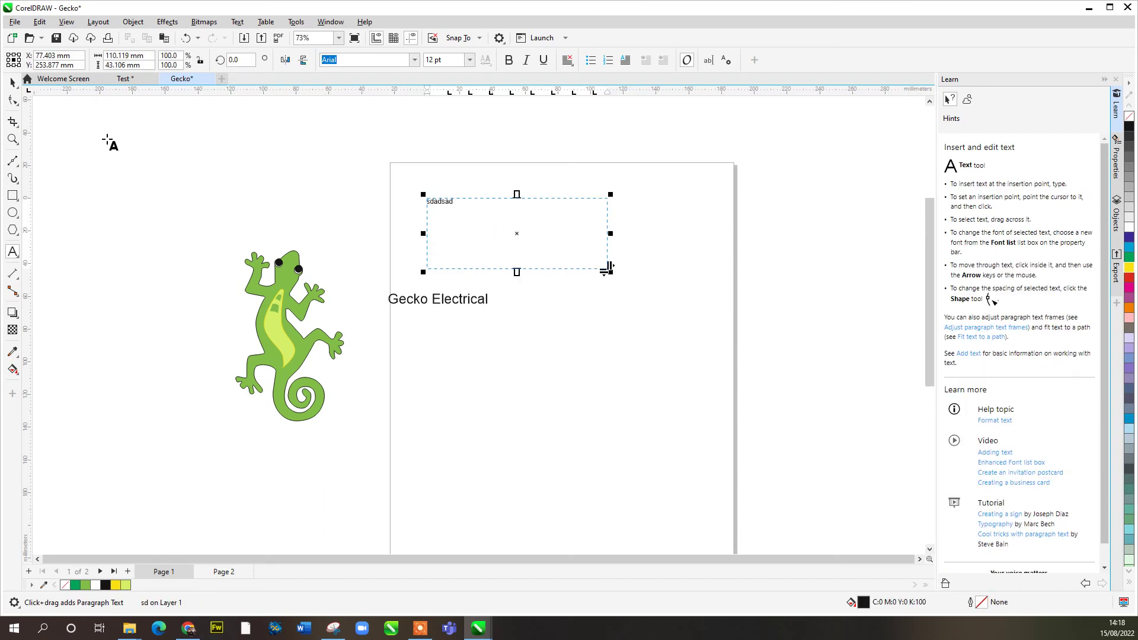
pyautogui.click(13, 83)
pyautogui.moveTo(368, 156); pyautogui.dragTo(651, 272)
pyautogui.press('Delete')
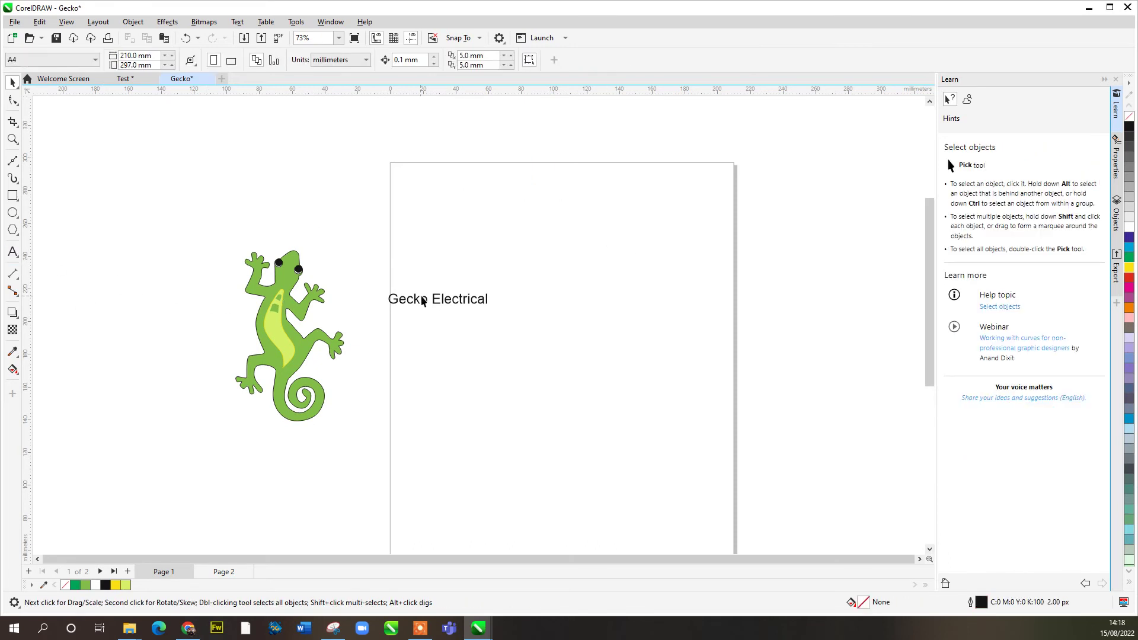
pyautogui.click(451, 298)
pyautogui.moveTo(494, 289); pyautogui.dragTo(640, 200)
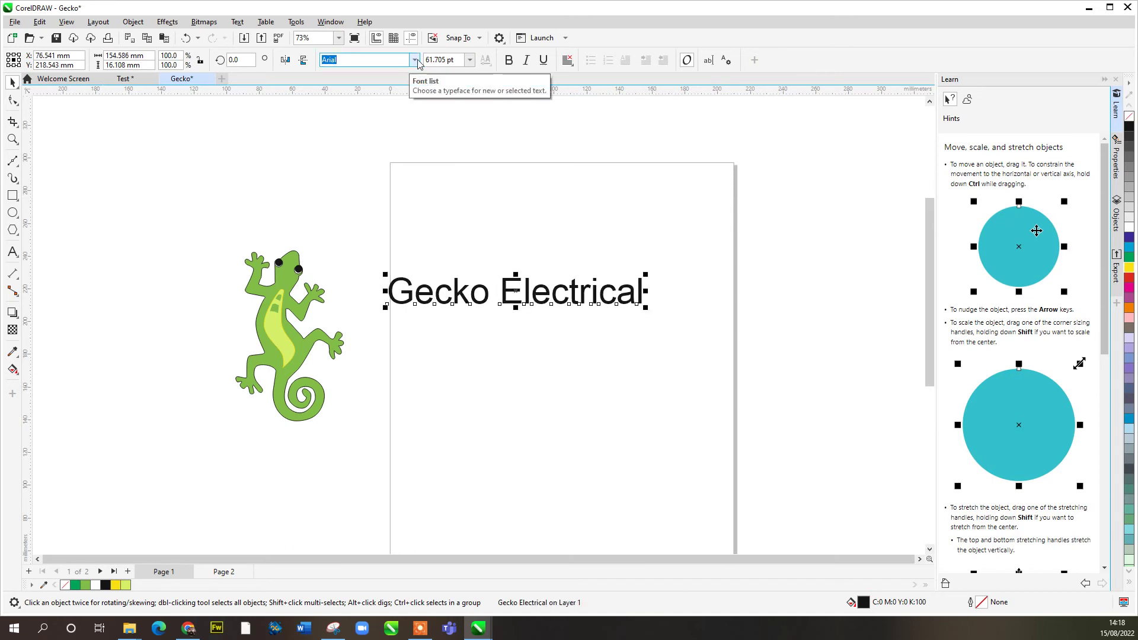
# Set the 'Gecko Electrical' heading in Eras Bold ITC and shift it slightly up and left
pyautogui.click(415, 61)
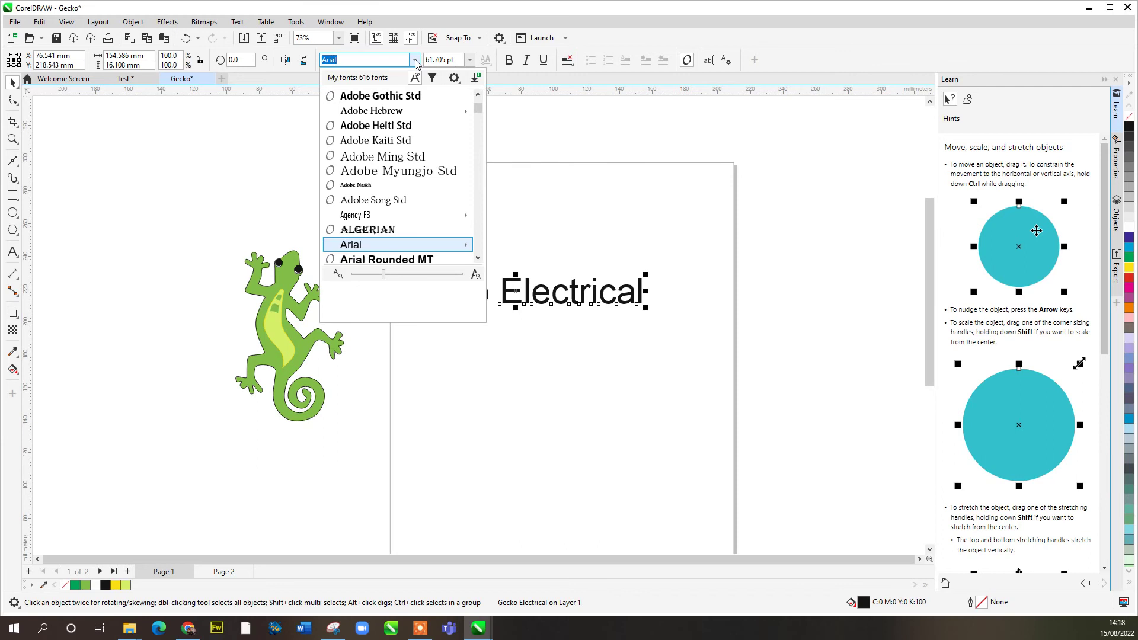
pyautogui.scroll(-4, 421, 190)
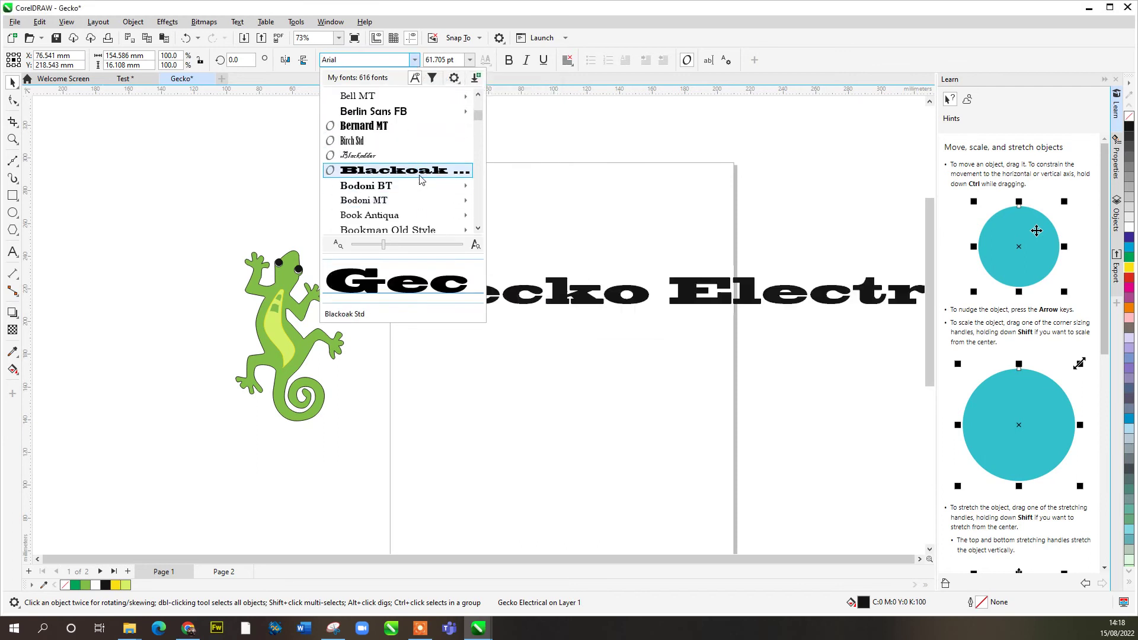
pyautogui.scroll(-7, 421, 180)
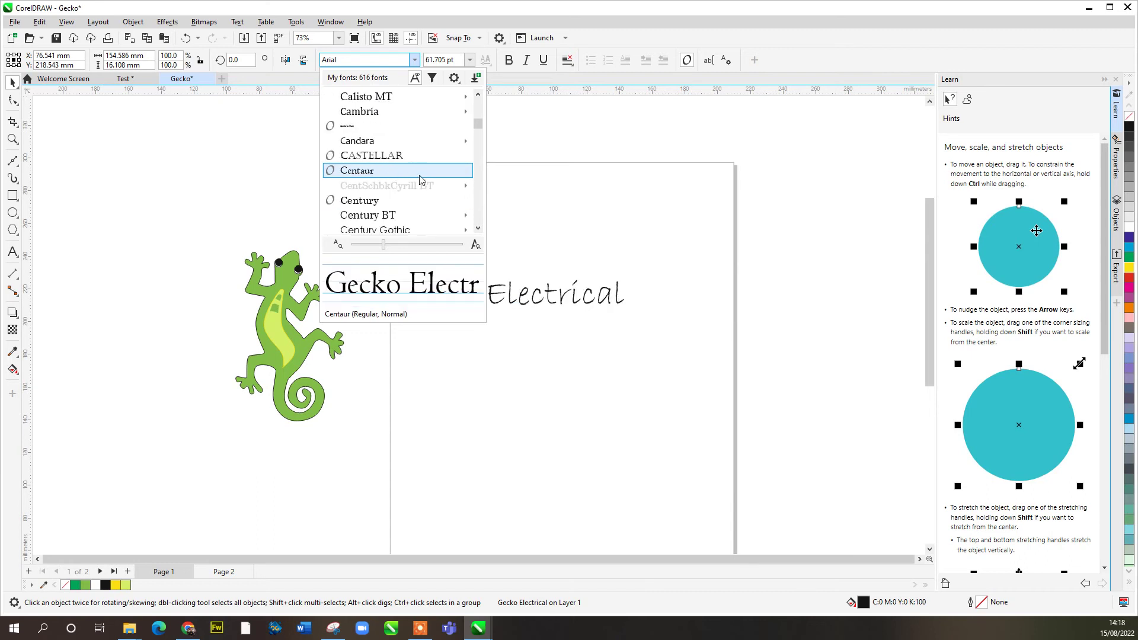
pyautogui.scroll(-3, 421, 180)
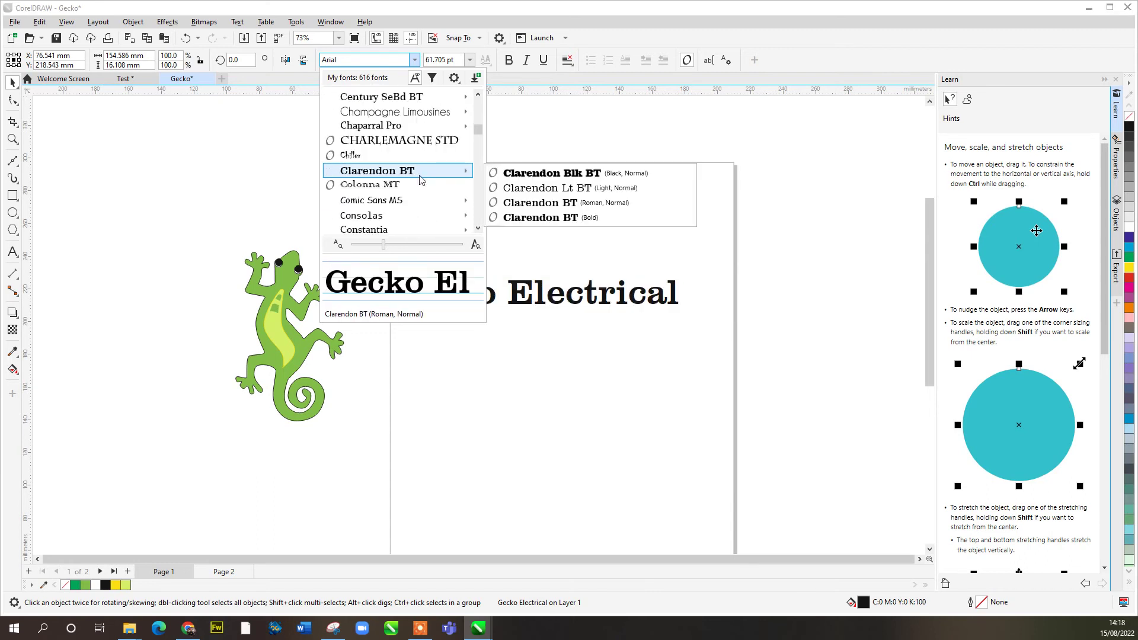
pyautogui.scroll(-8, 422, 180)
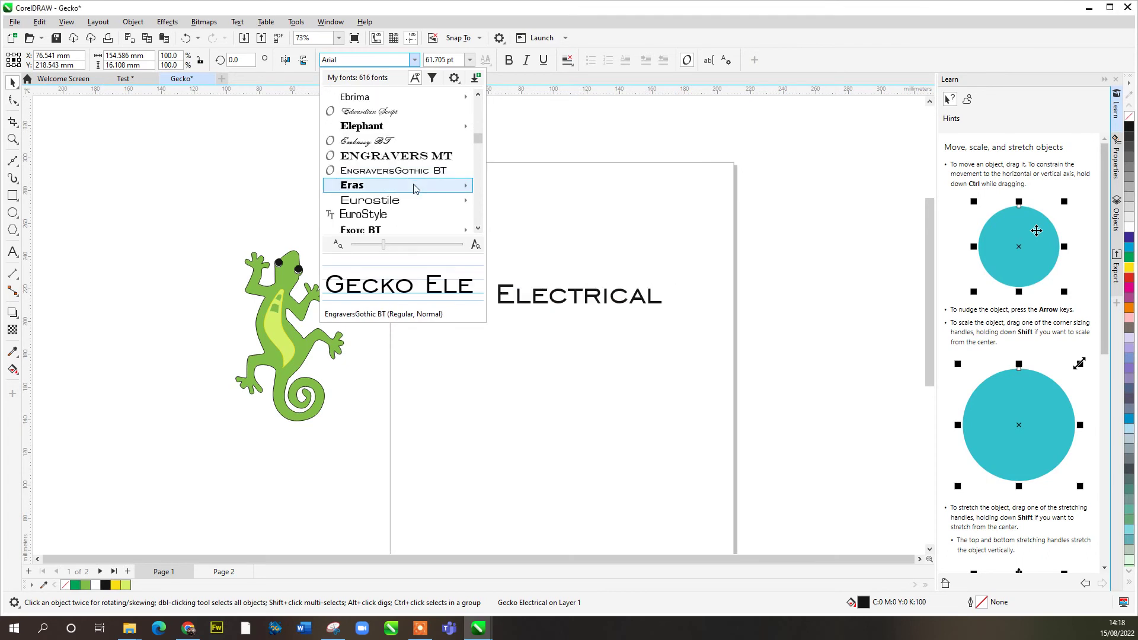
pyautogui.click(415, 187)
pyautogui.click(508, 188)
pyautogui.moveTo(521, 299); pyautogui.dragTo(503, 280)
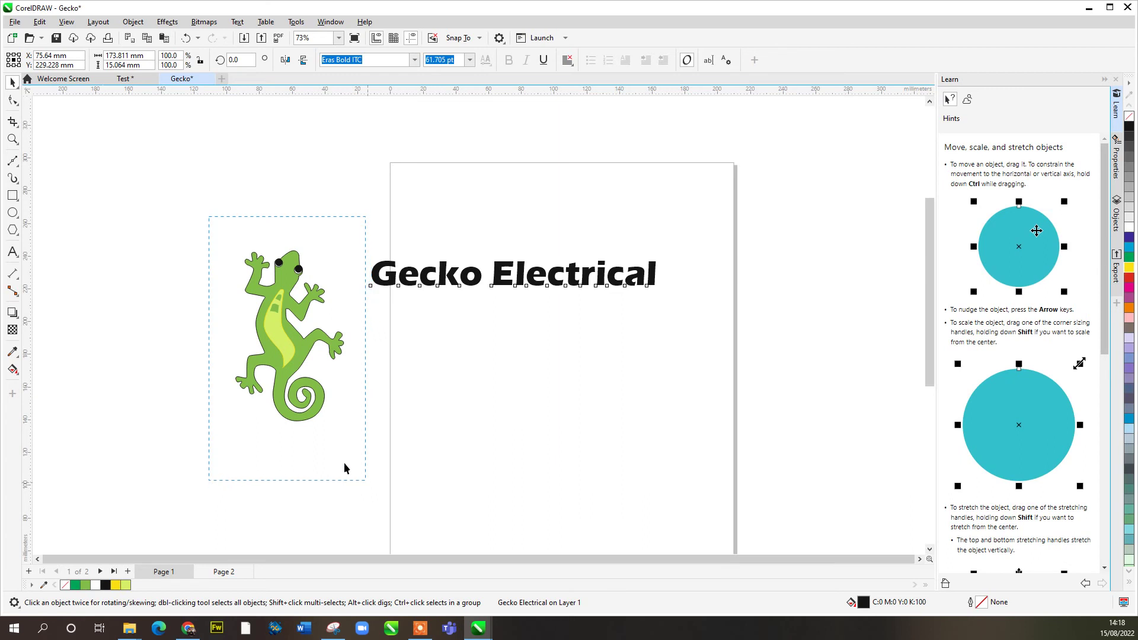
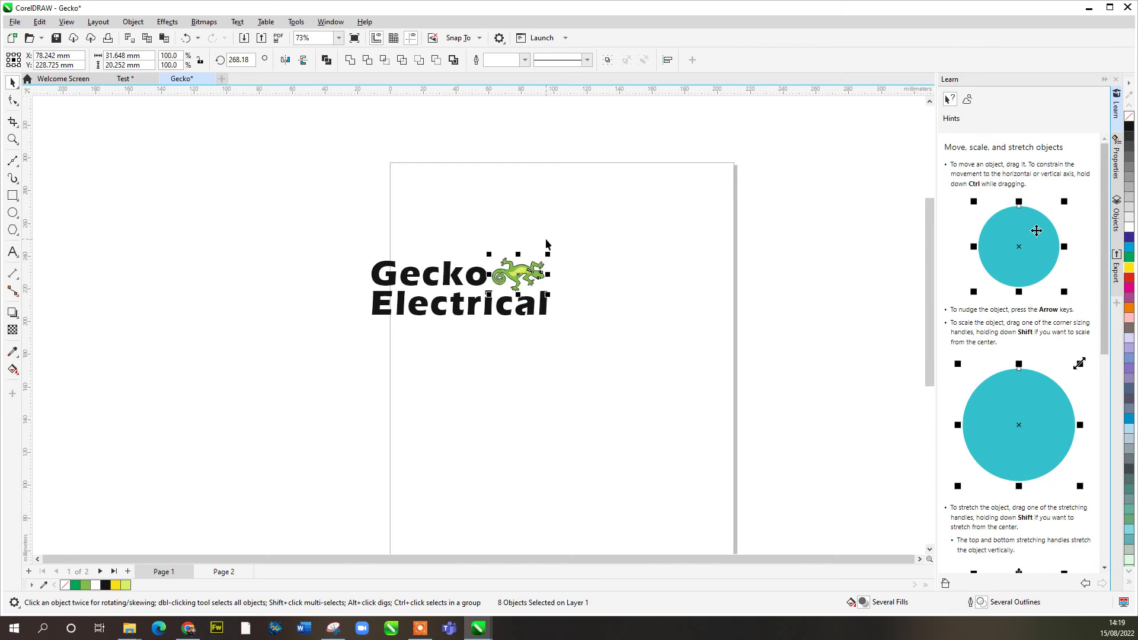
# Check the resized green gecko beside the text, then select the two-line 'Gecko Electrical' text
pyautogui.click(631, 288)
pyautogui.click(546, 280)
pyautogui.click(709, 226)
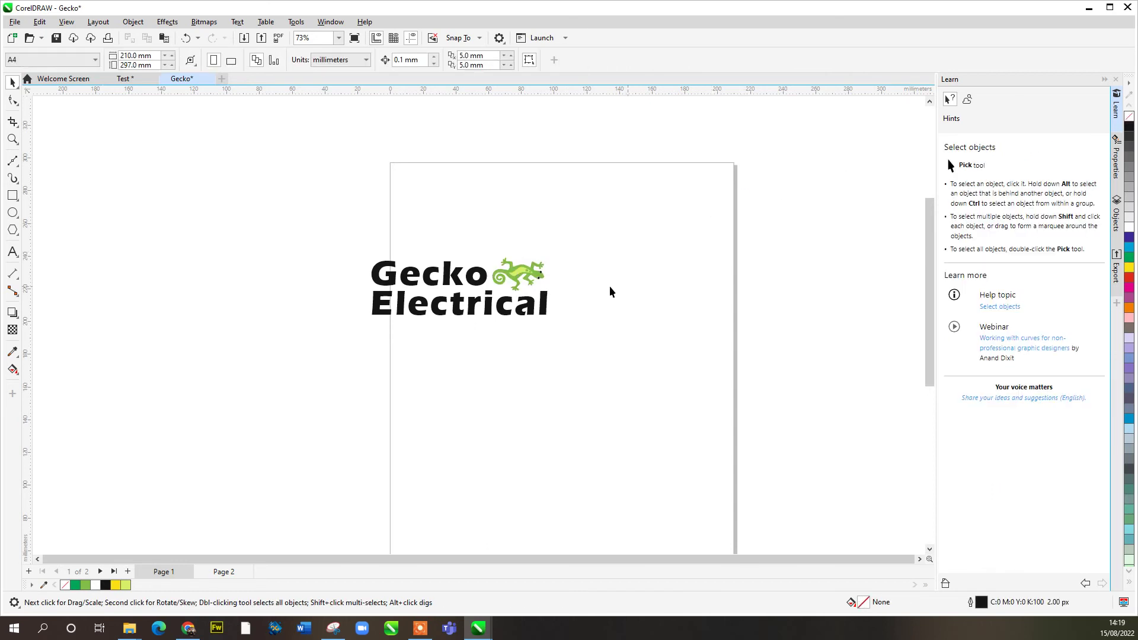
pyautogui.scroll(4, 478, 287)
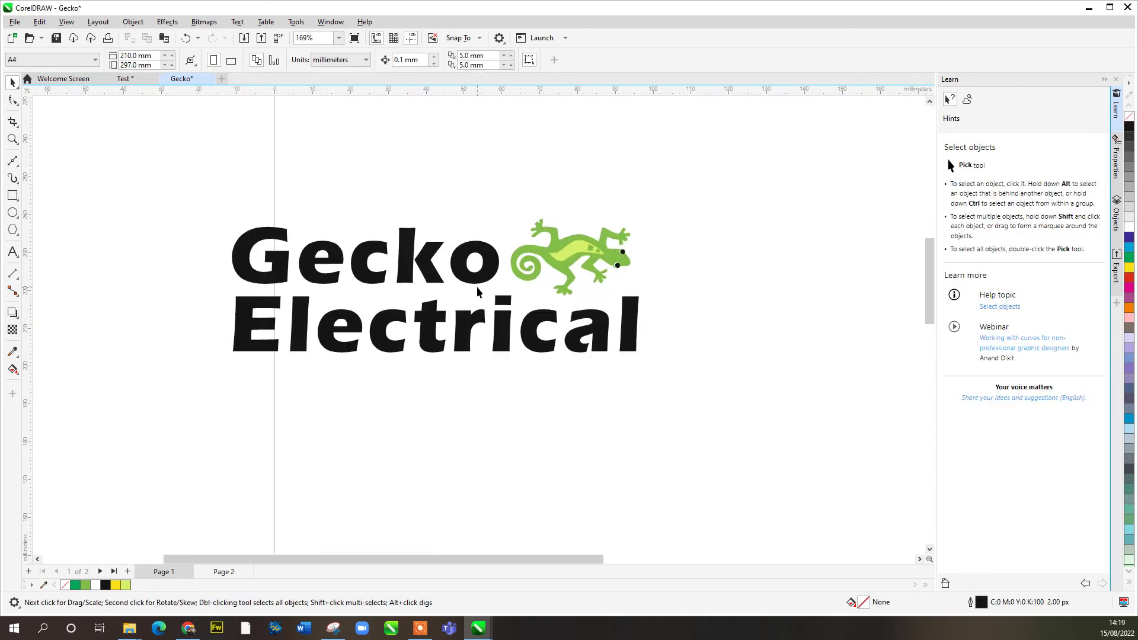
pyautogui.click(477, 280)
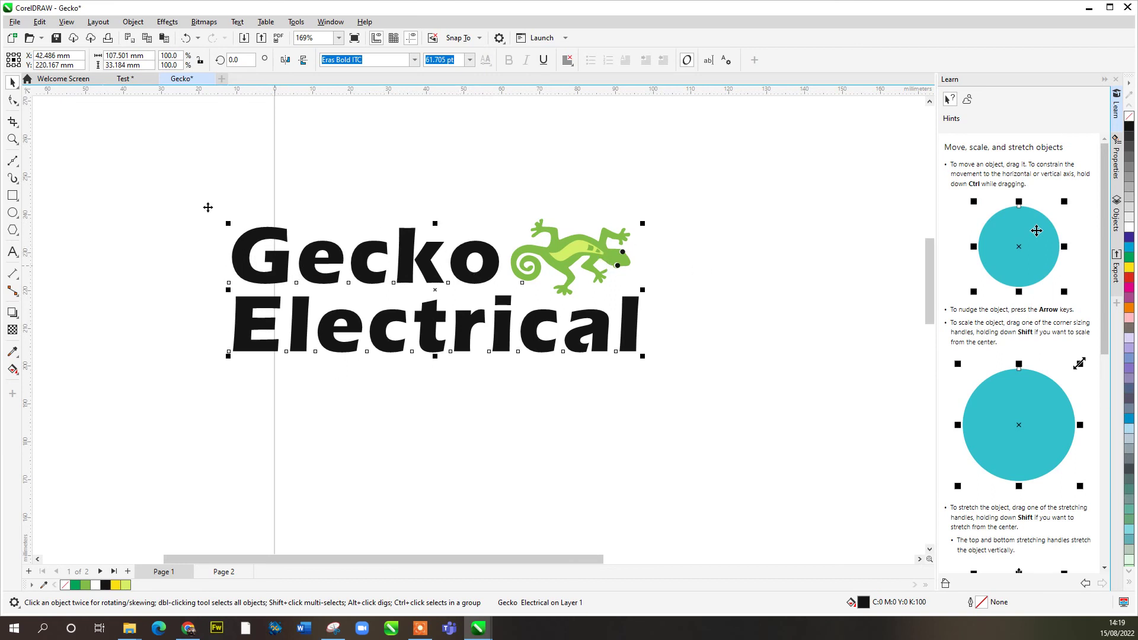
pyautogui.click(124, 22)
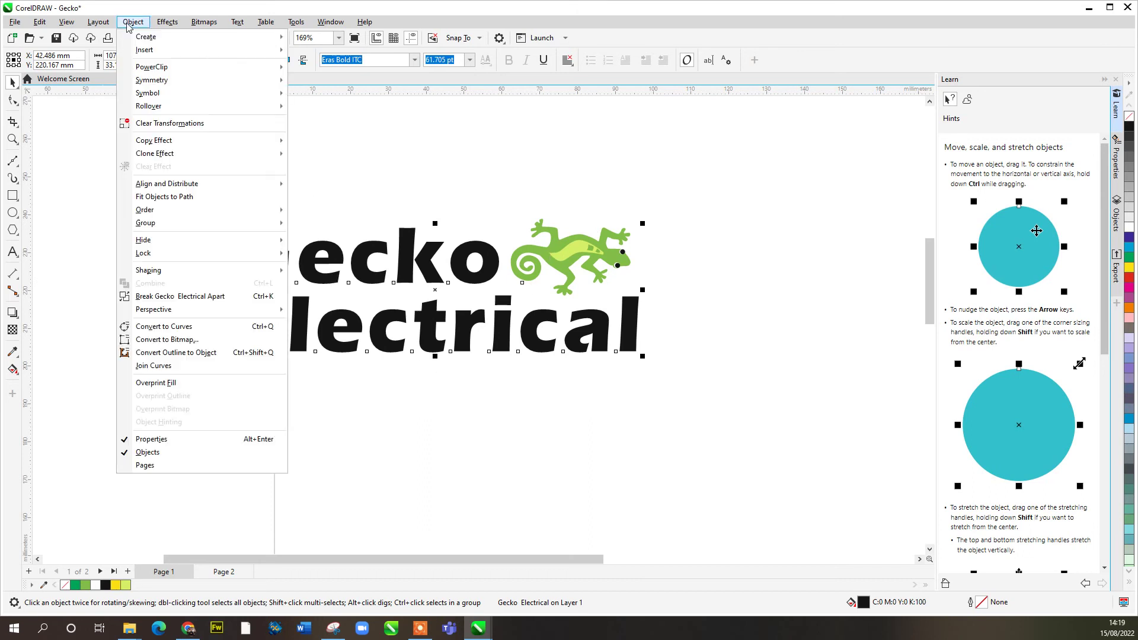
# Break the 'Gecko Electrical' text apart into separate 'Gecko' and 'Electrical' words
pyautogui.click(200, 296)
pyautogui.click(393, 183)
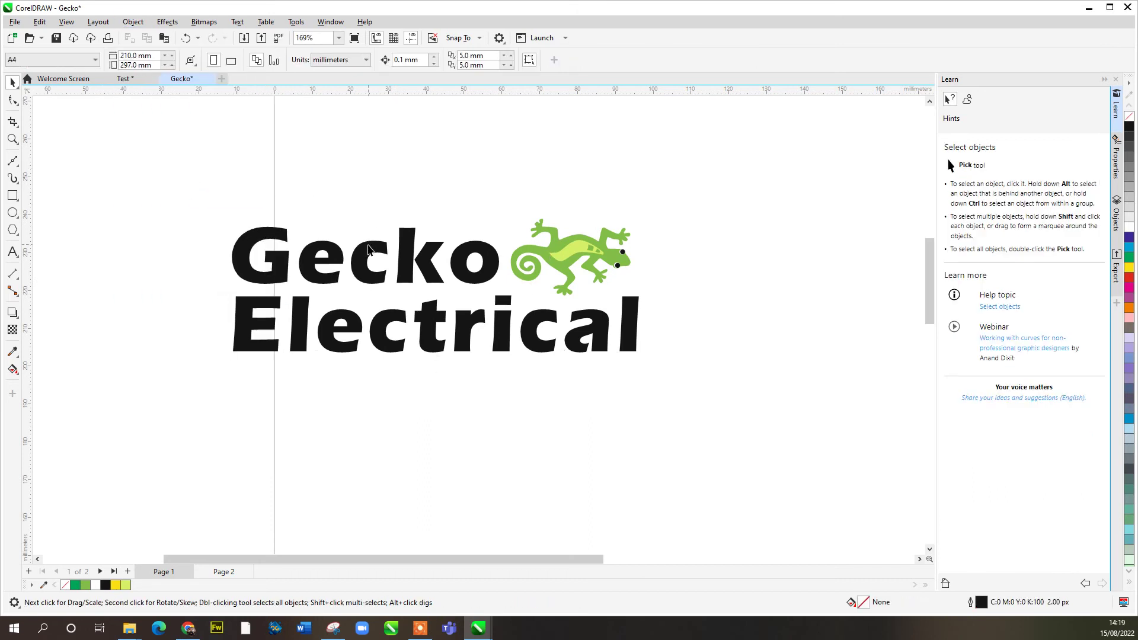
pyautogui.click(356, 336)
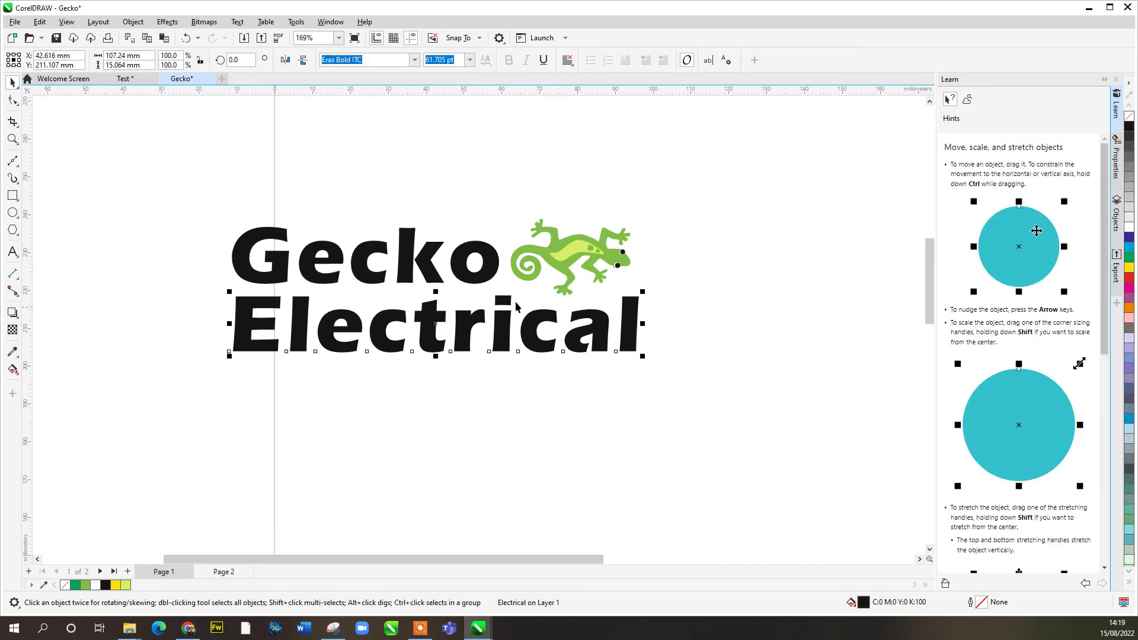
pyautogui.click(415, 190)
pyautogui.click(406, 262)
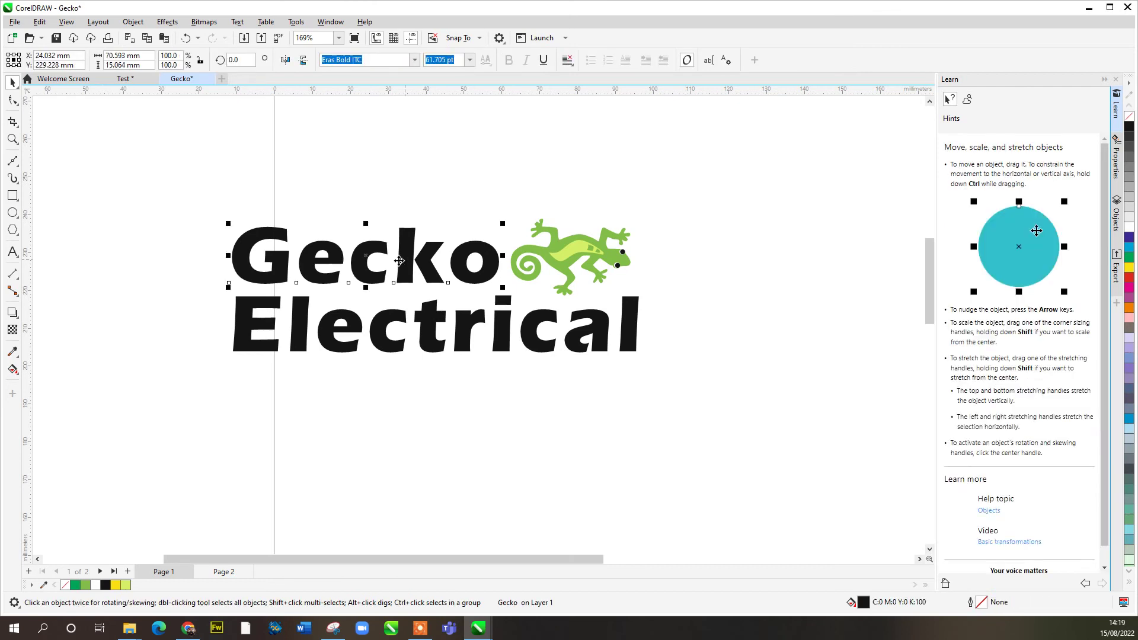
# Colour 'Gecko' pale lime green and 'Electrical' the darker green
pyautogui.click(86, 585)
pyautogui.click(338, 429)
pyautogui.click(358, 324)
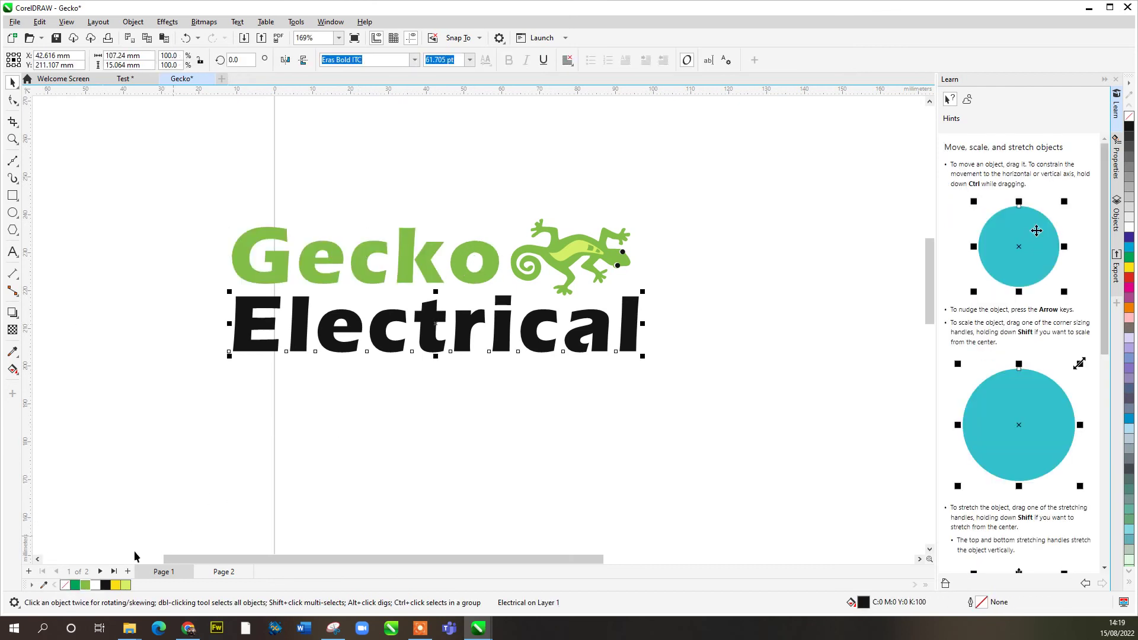
pyautogui.click(126, 585)
pyautogui.click(206, 478)
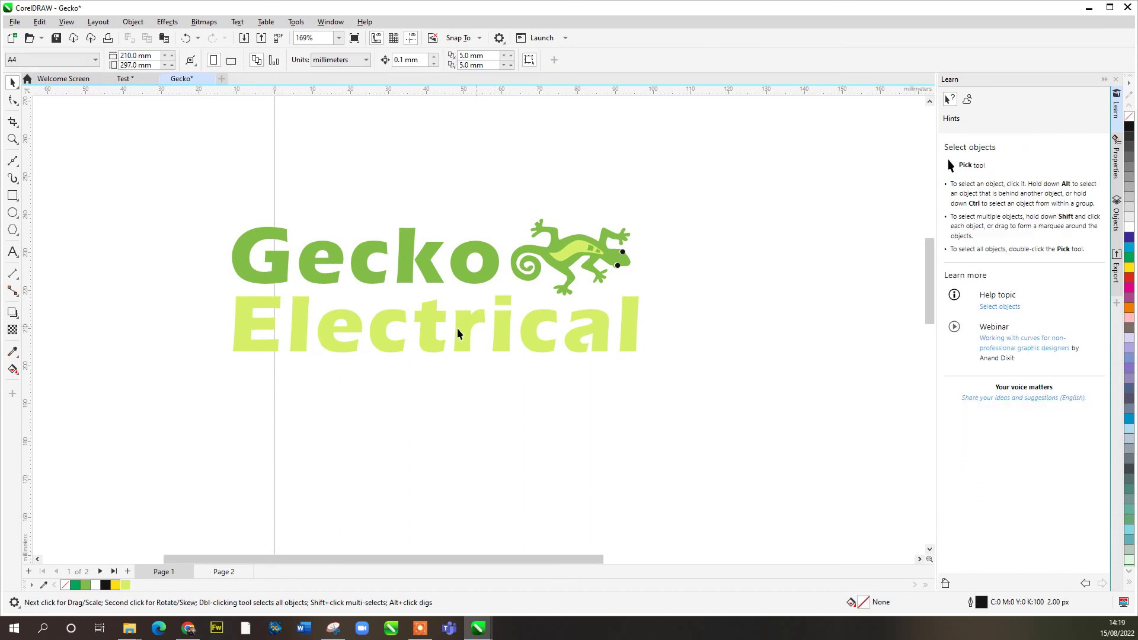
pyautogui.click(347, 330)
pyautogui.click(117, 585)
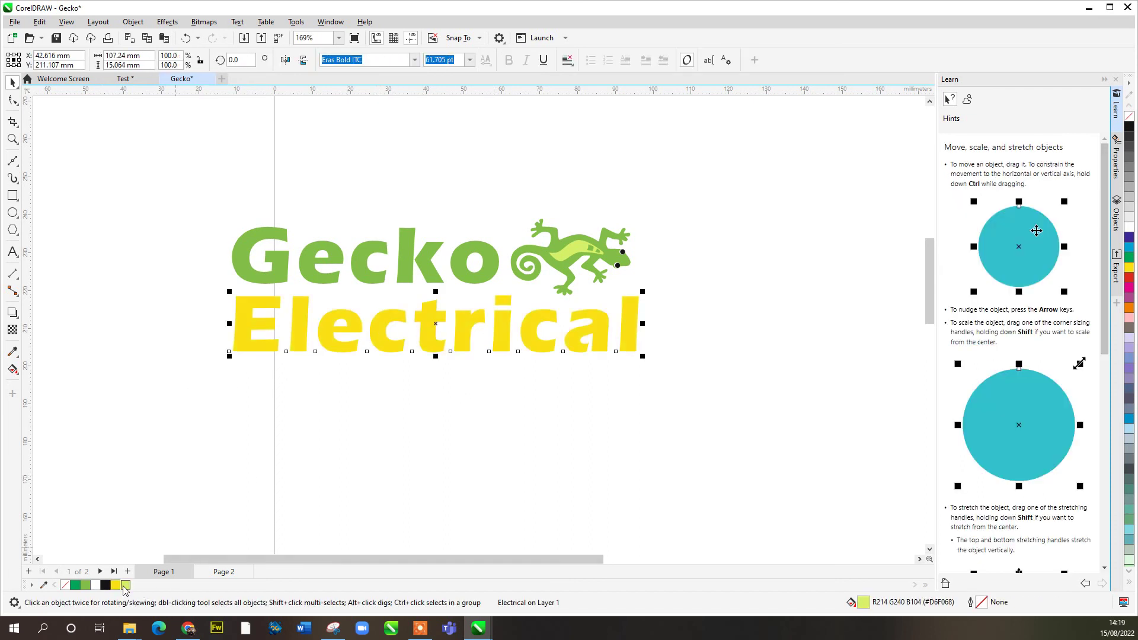
pyautogui.click(126, 585)
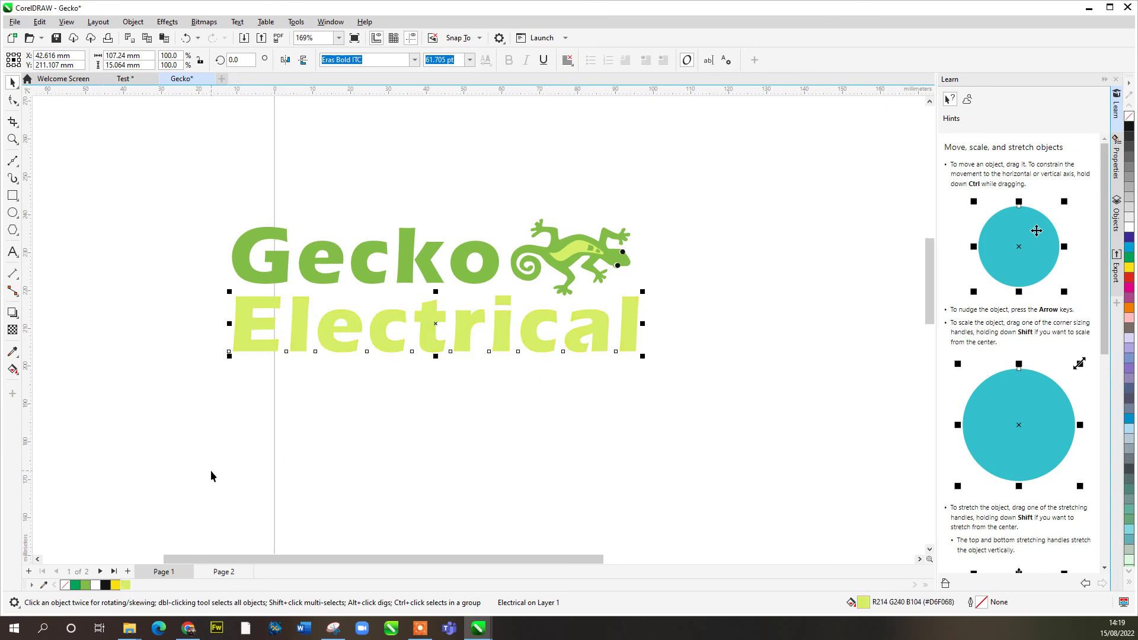
pyautogui.click(86, 585)
pyautogui.press('Tab')
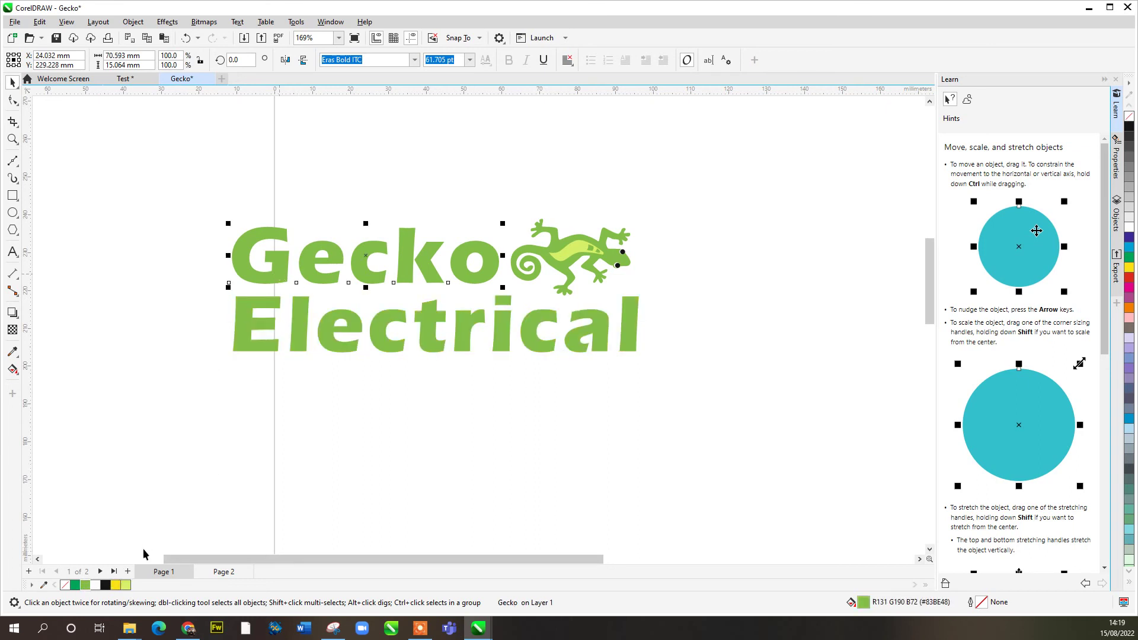
pyautogui.click(125, 585)
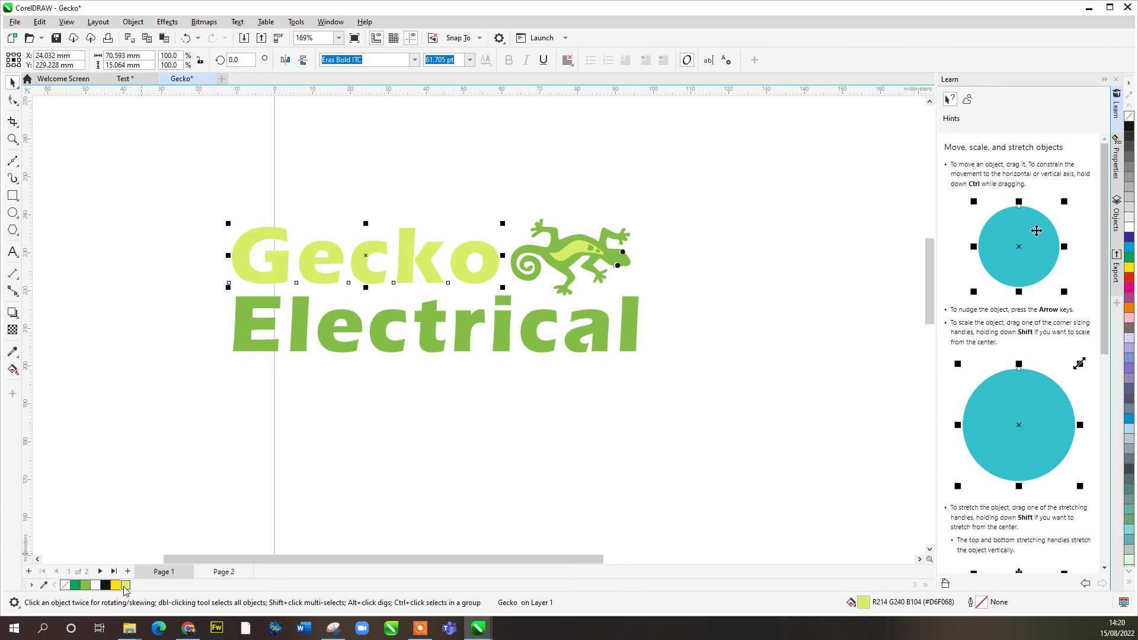
# Select every piece of the logo and scale it down to about 75%
pyautogui.click(319, 422)
pyautogui.click(280, 280)
pyautogui.click(279, 280)
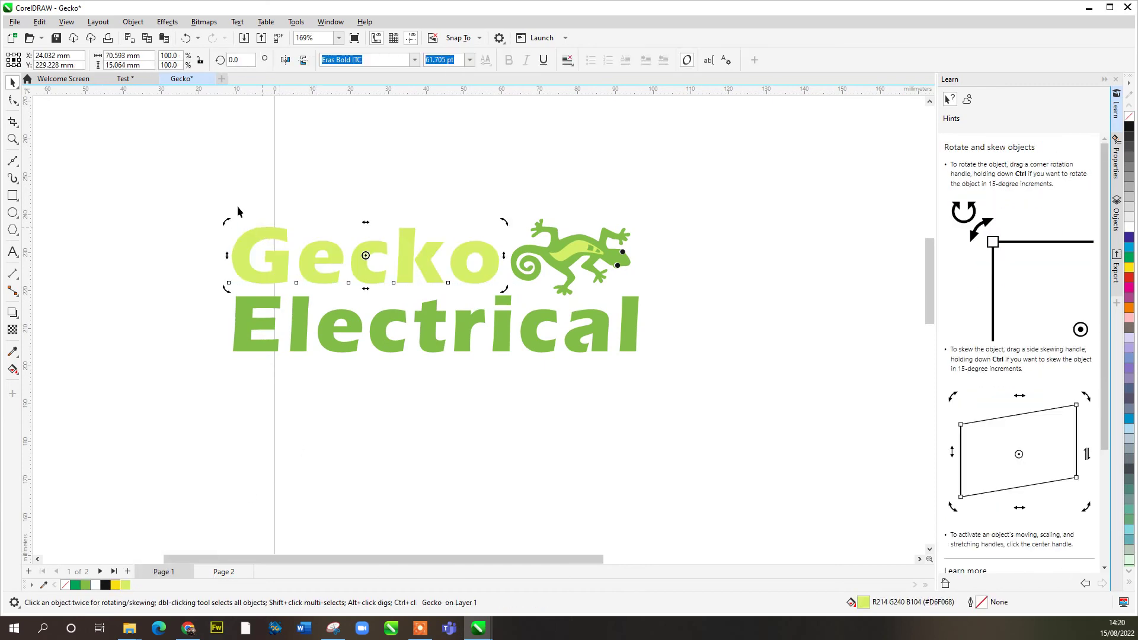
pyautogui.click(213, 188)
pyautogui.moveTo(484, 315); pyautogui.dragTo(706, 384)
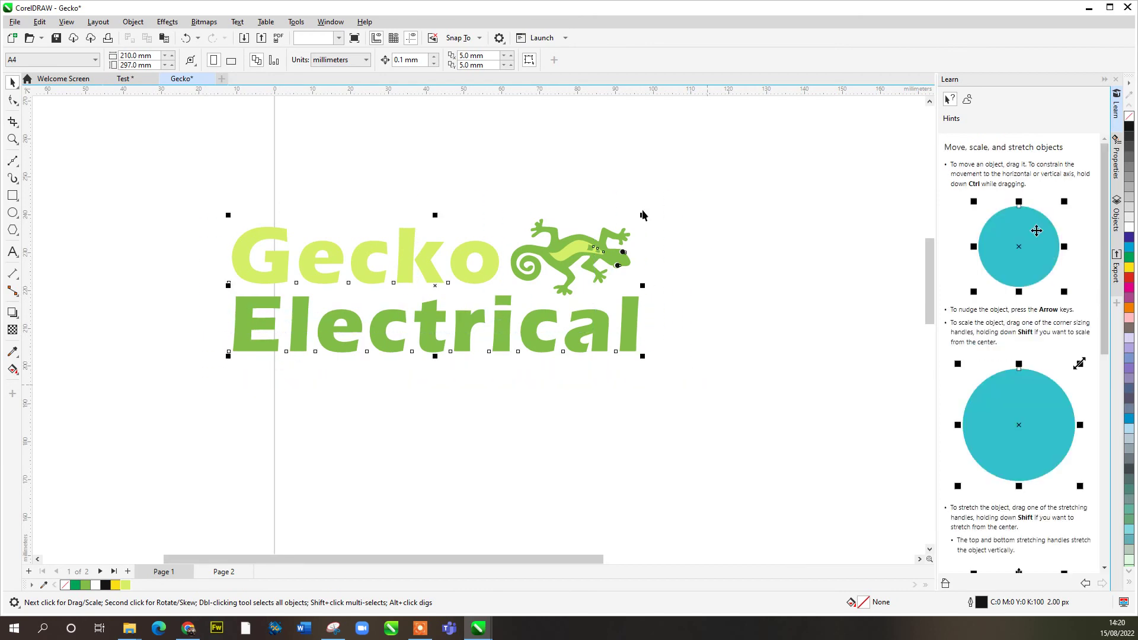
pyautogui.moveTo(642, 216); pyautogui.dragTo(575, 198)
# Draw a wide rectangle below the logo
pyautogui.click(609, 140)
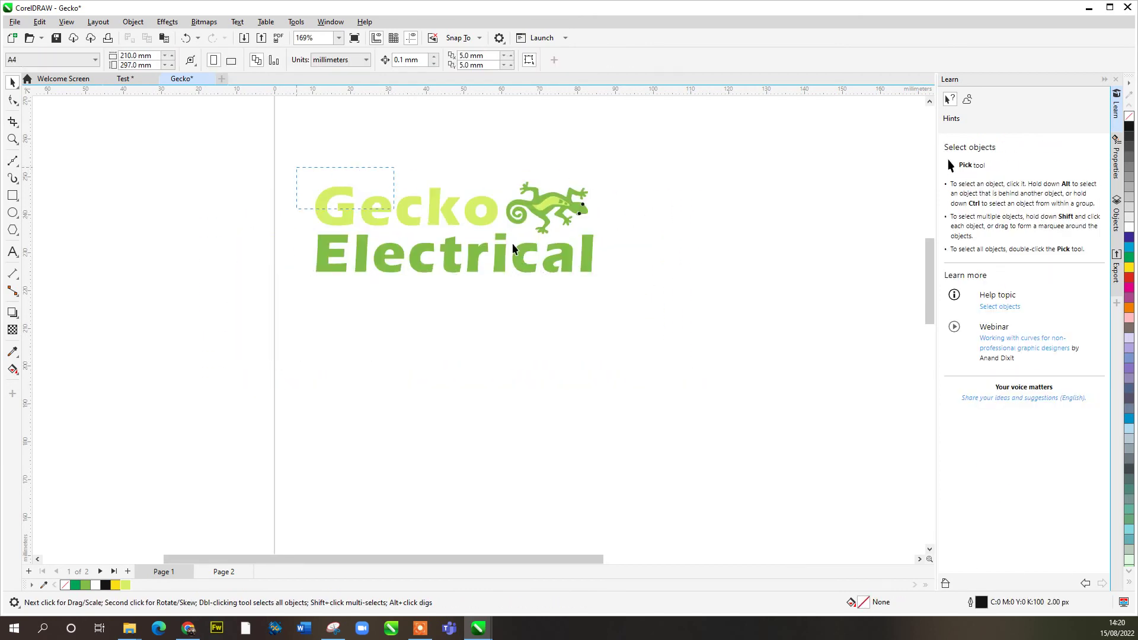
pyautogui.moveTo(614, 297); pyautogui.dragTo(620, 297)
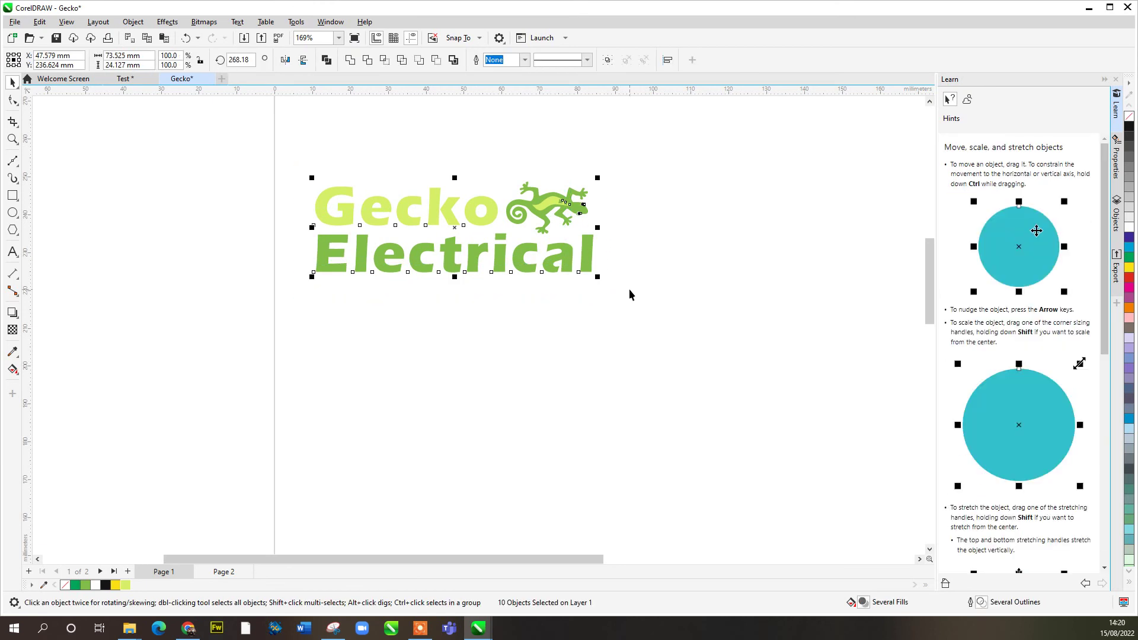
pyautogui.click(12, 195)
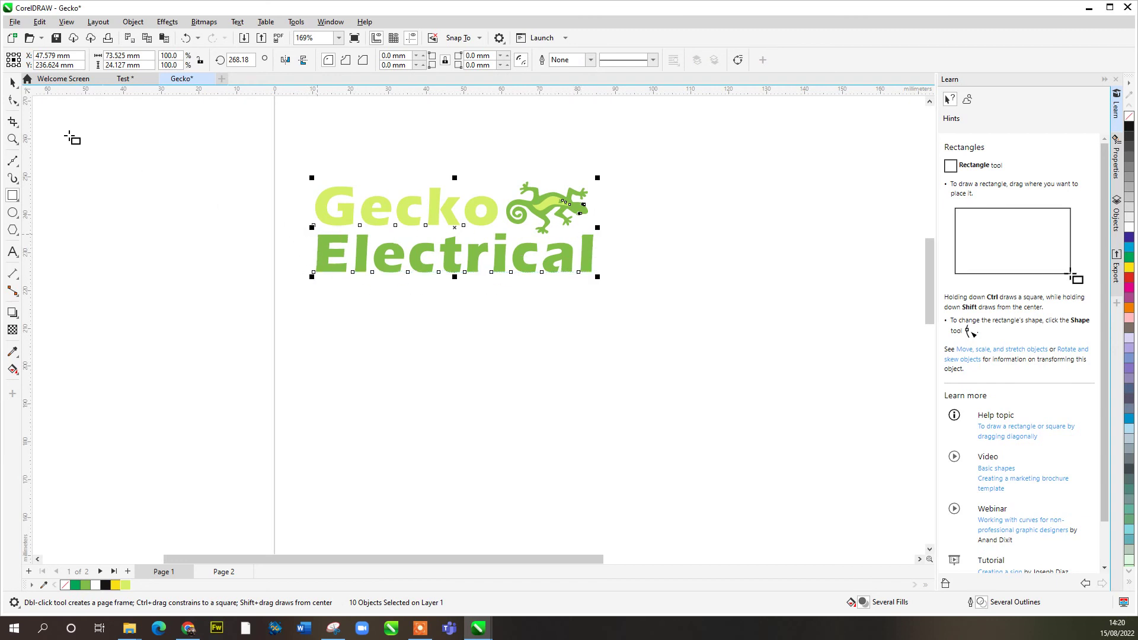
pyautogui.moveTo(321, 293); pyautogui.dragTo(610, 346)
# Place a copy of the logo at the page's top left beside the original
pyautogui.click(12, 82)
pyautogui.scroll(-1, 170, 135)
pyautogui.moveTo(171, 135); pyautogui.dragTo(395, 355)
pyautogui.moveTo(343, 273); pyautogui.dragTo(592, 219)
# Move the rectangle over the copy's 'Electrical' word and fill it green
pyautogui.click(456, 354)
pyautogui.click(486, 235)
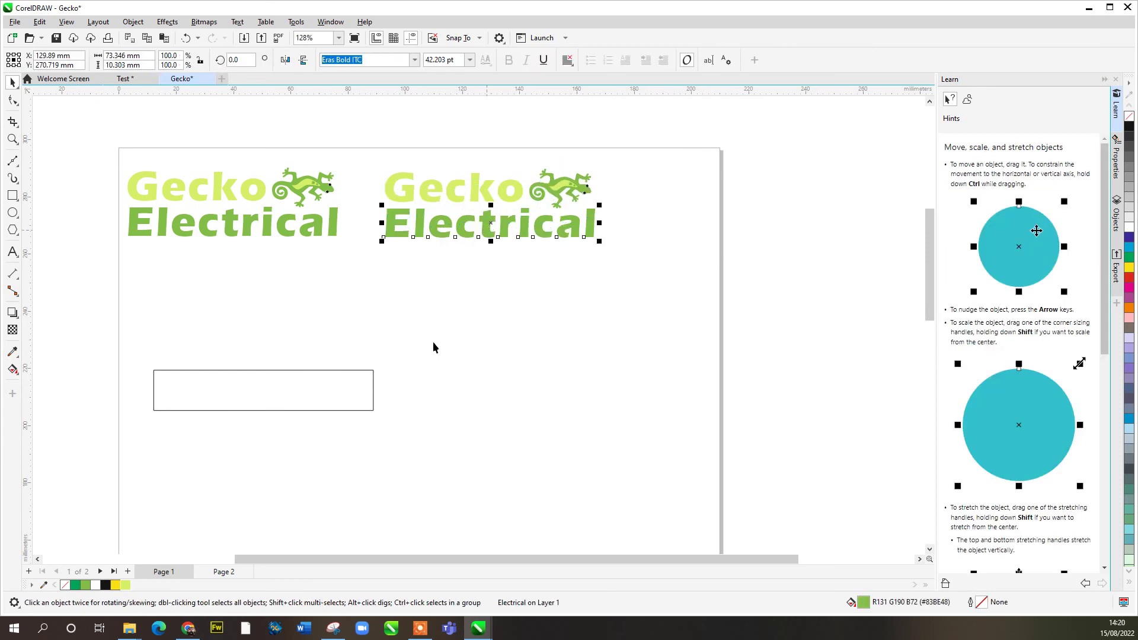
pyautogui.click(369, 405)
pyautogui.moveTo(356, 399); pyautogui.dragTo(580, 234)
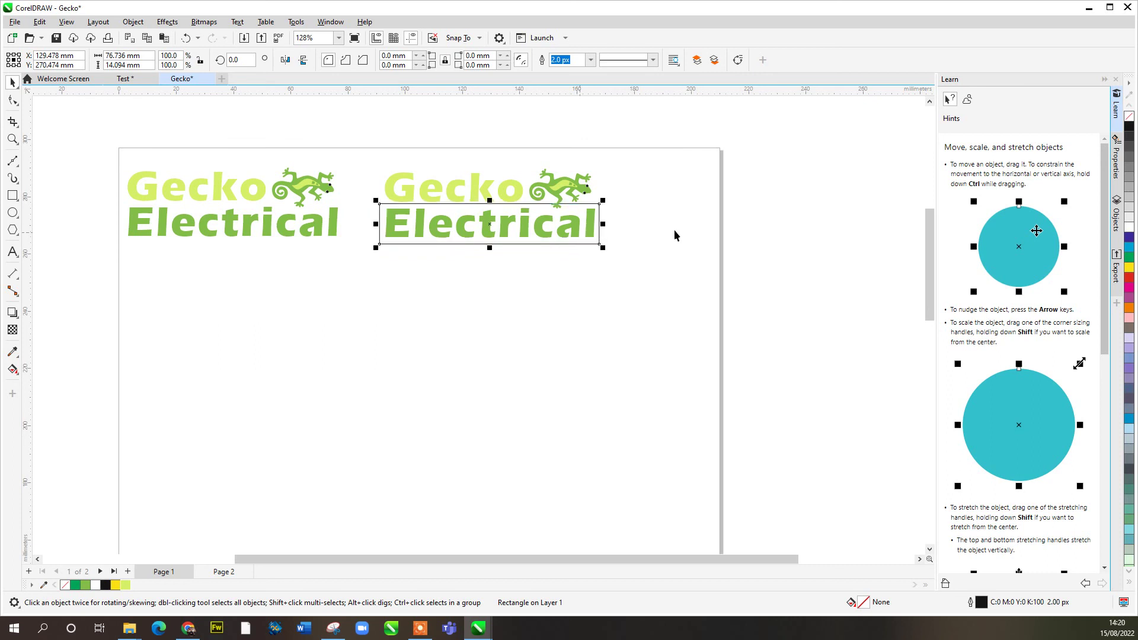
pyautogui.click(84, 584)
pyautogui.click(621, 291)
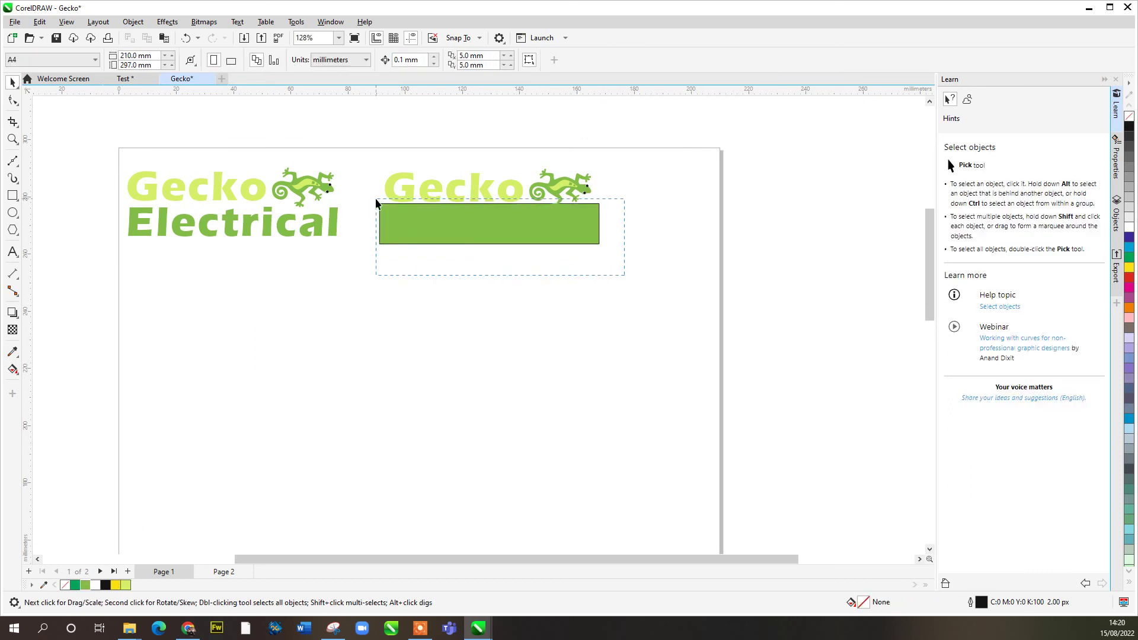
# Combine the green bar with 'Electrical' (Ctrl+L) so the word is cut out in white
pyautogui.moveTo(372, 200); pyautogui.dragTo(372, 200)
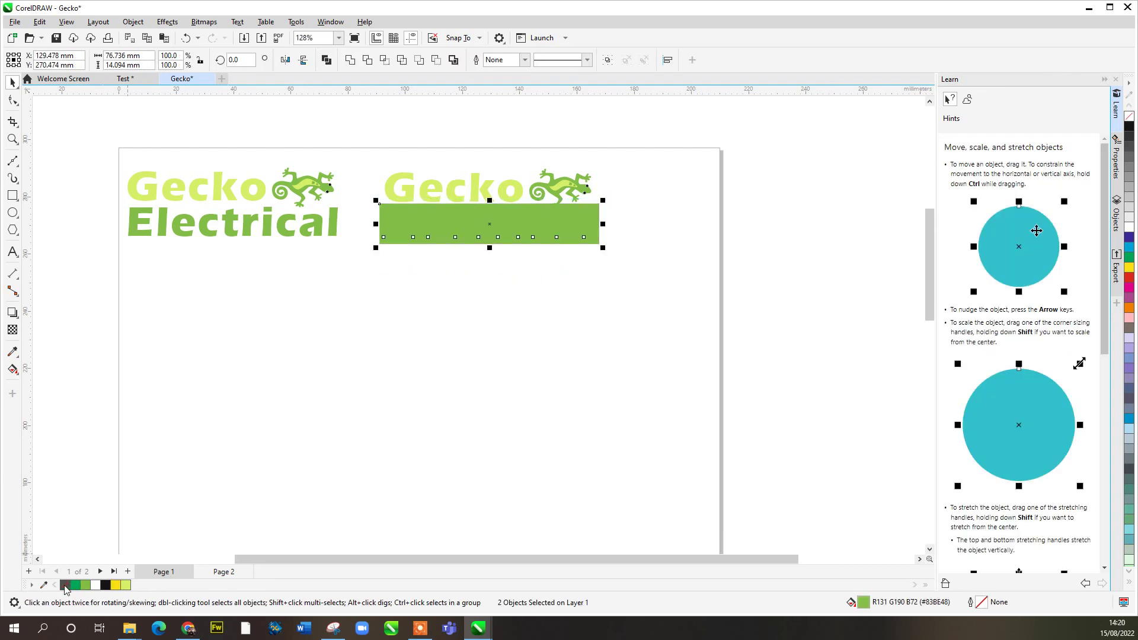
pyautogui.click(631, 283)
pyautogui.moveTo(408, 221); pyautogui.dragTo(368, 208)
pyautogui.hotkey('ctrl', 'l')
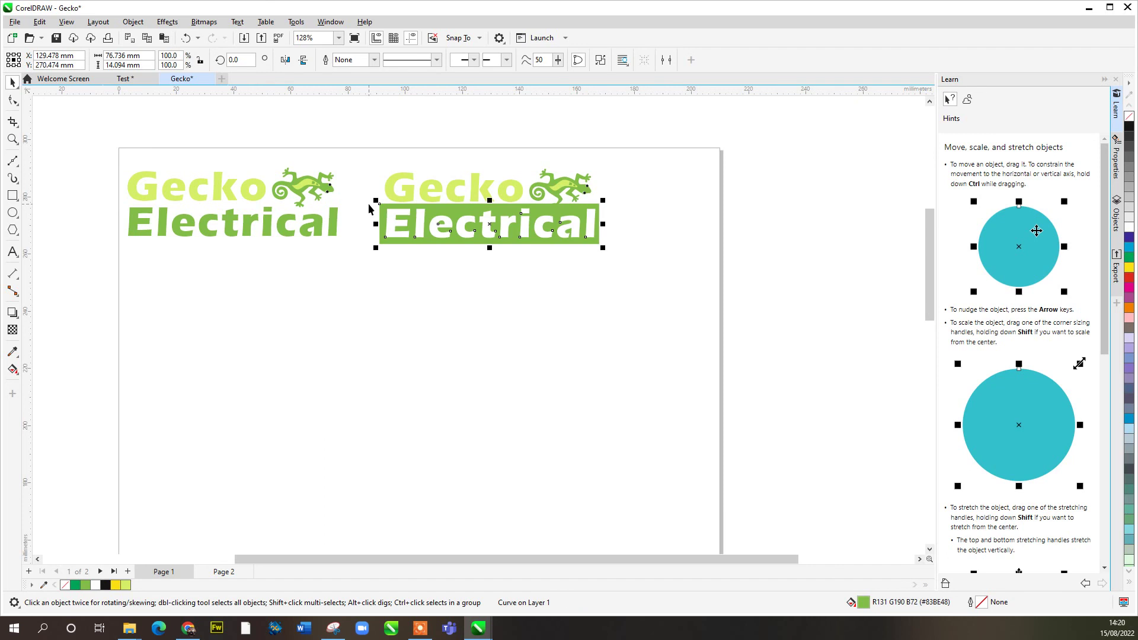
# Resize the copy's gecko, set it on the bar's top edge, and rotate it level
pyautogui.click(526, 144)
pyautogui.moveTo(526, 144); pyautogui.dragTo(602, 212)
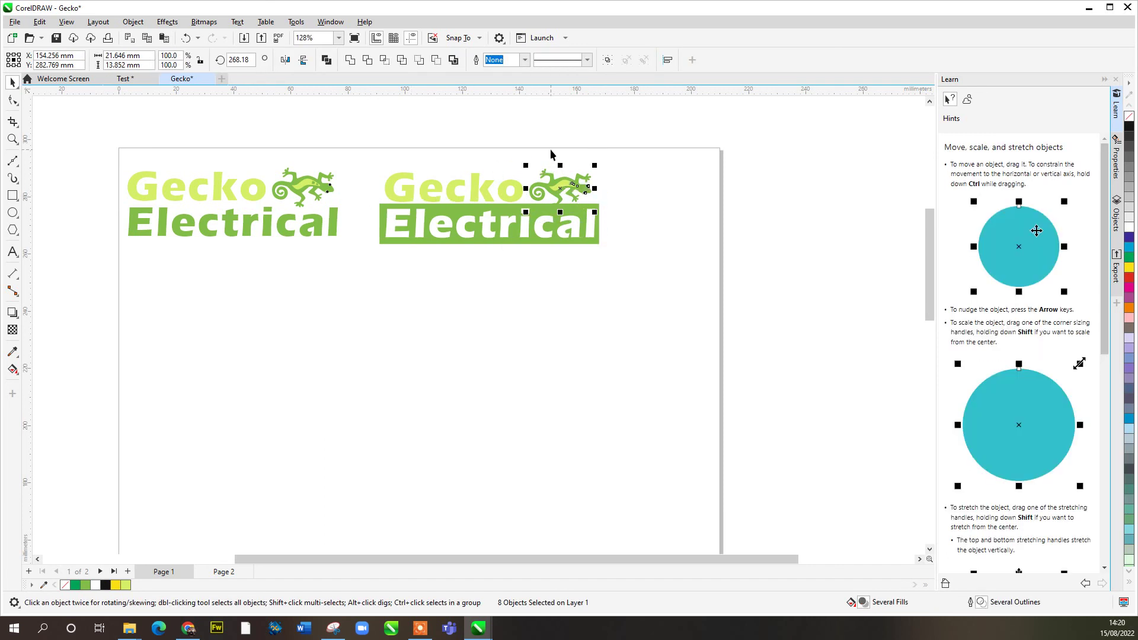
pyautogui.scroll(3, 605, 207)
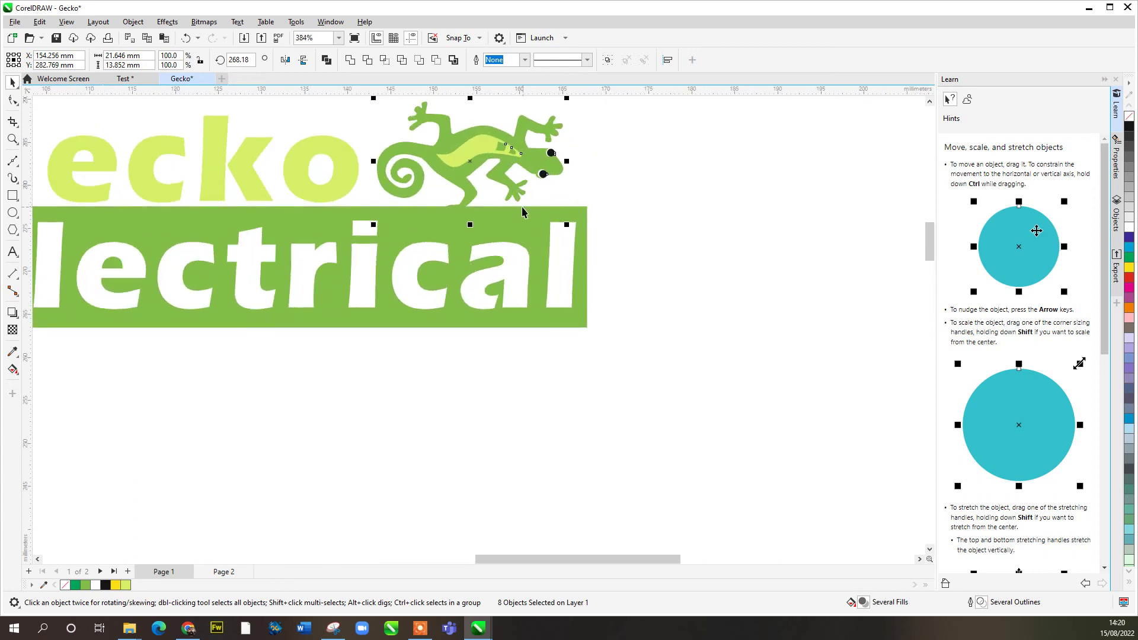
pyautogui.moveTo(567, 224); pyautogui.dragTo(544, 206)
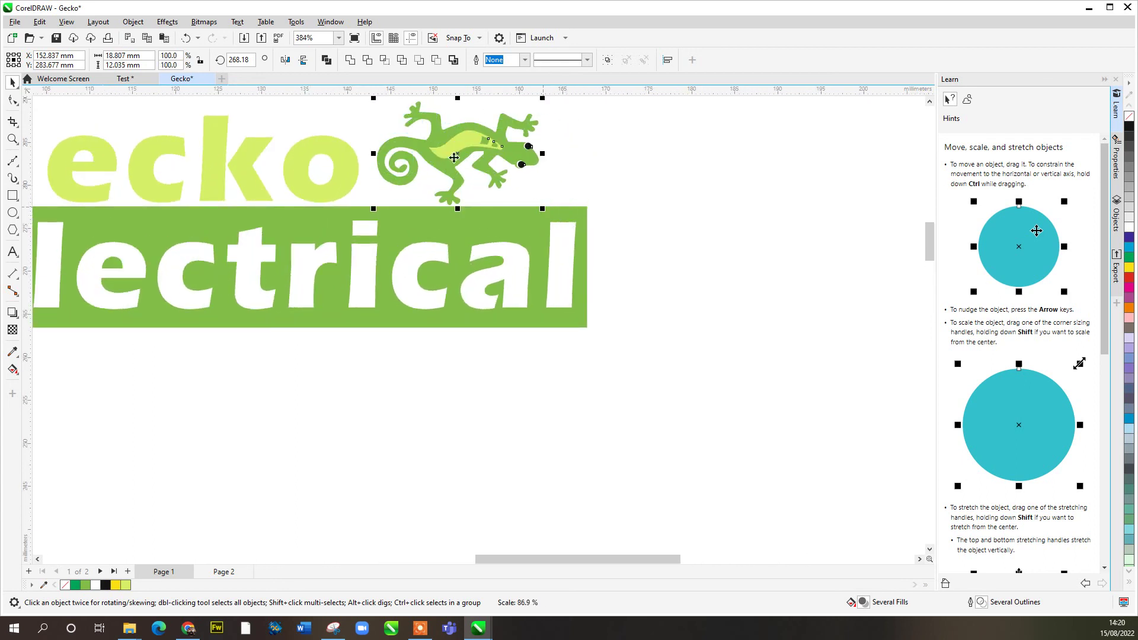
pyautogui.moveTo(454, 150); pyautogui.dragTo(463, 183)
pyautogui.moveTo(550, 130); pyautogui.dragTo(575, 117)
pyautogui.moveTo(517, 173); pyautogui.dragTo(433, 153)
pyautogui.click(433, 153)
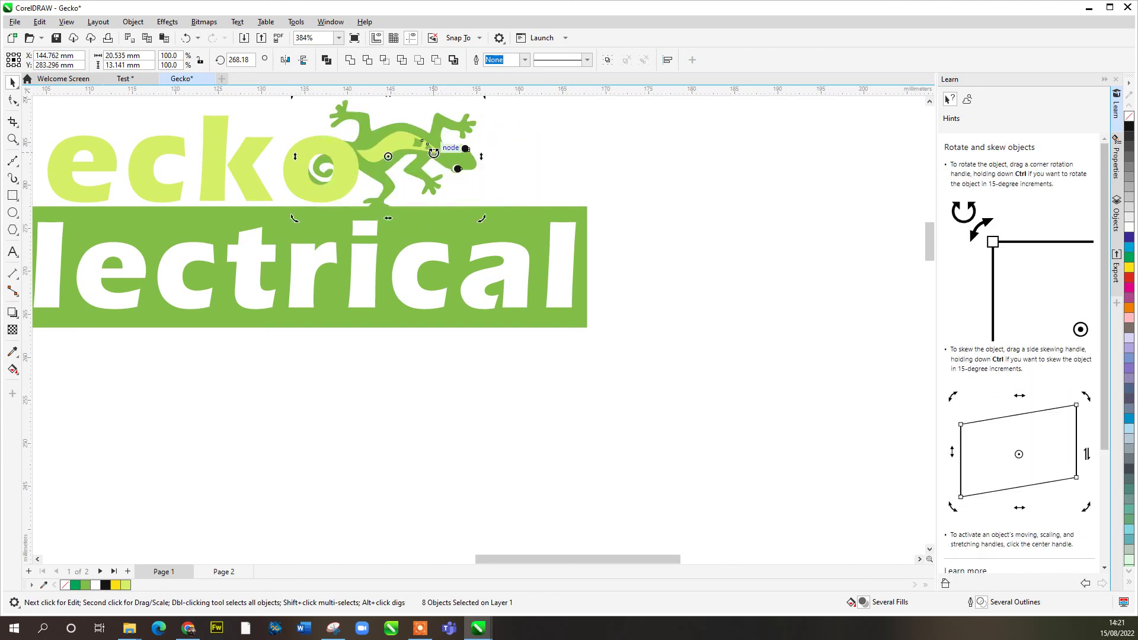
pyautogui.moveTo(481, 218); pyautogui.dragTo(599, 240)
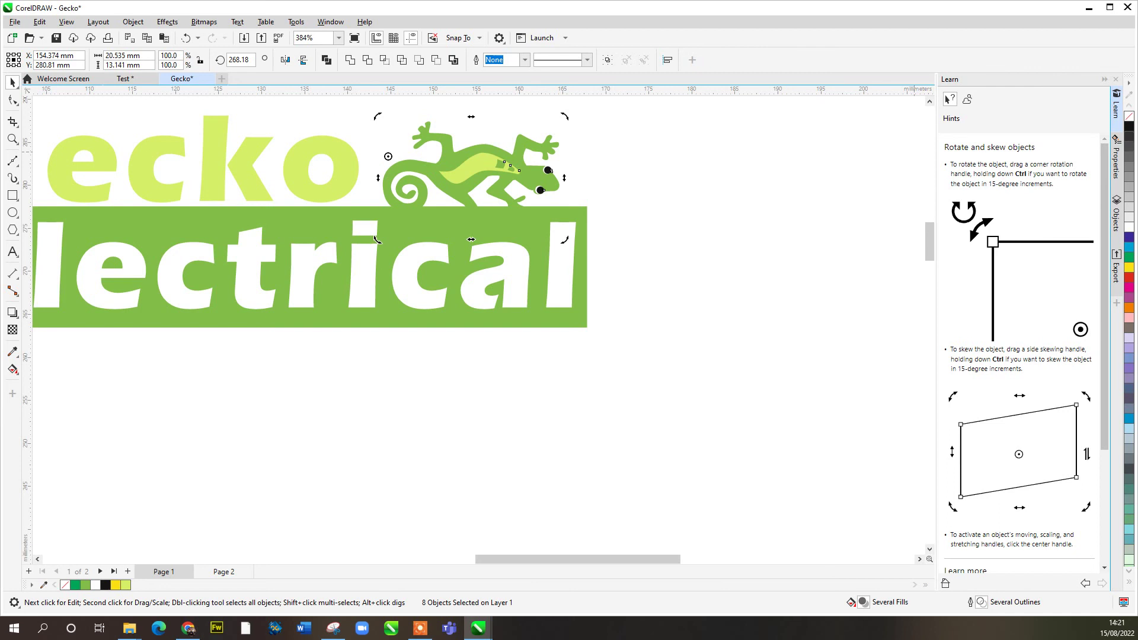
# Give the gecko's body a 2 px white outline
pyautogui.rightClick(1128, 230)
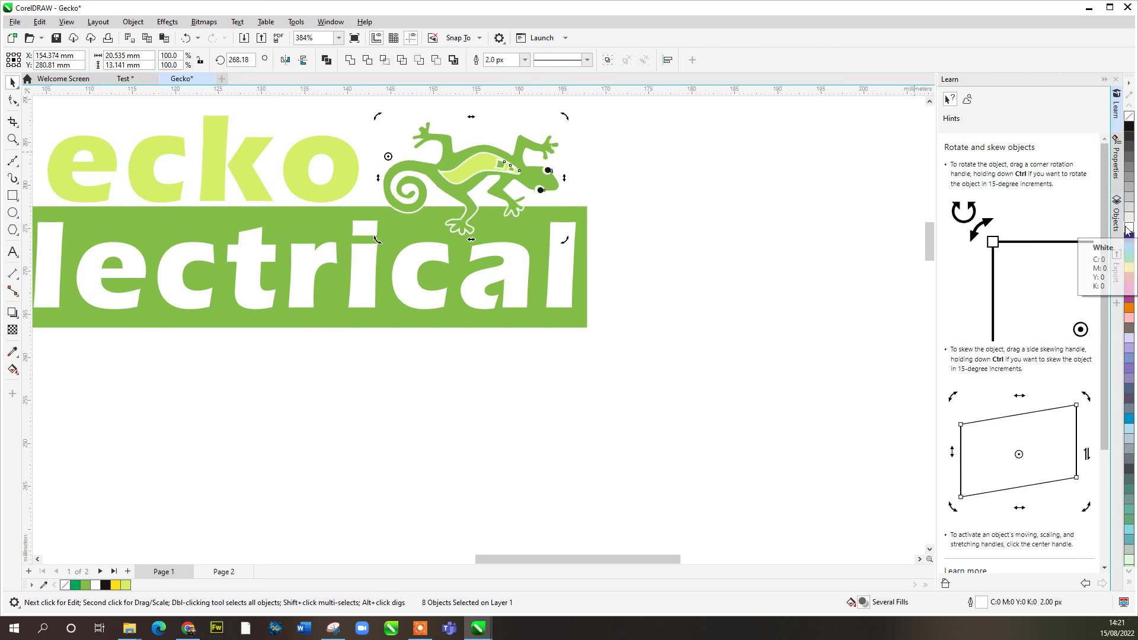
pyautogui.click(629, 234)
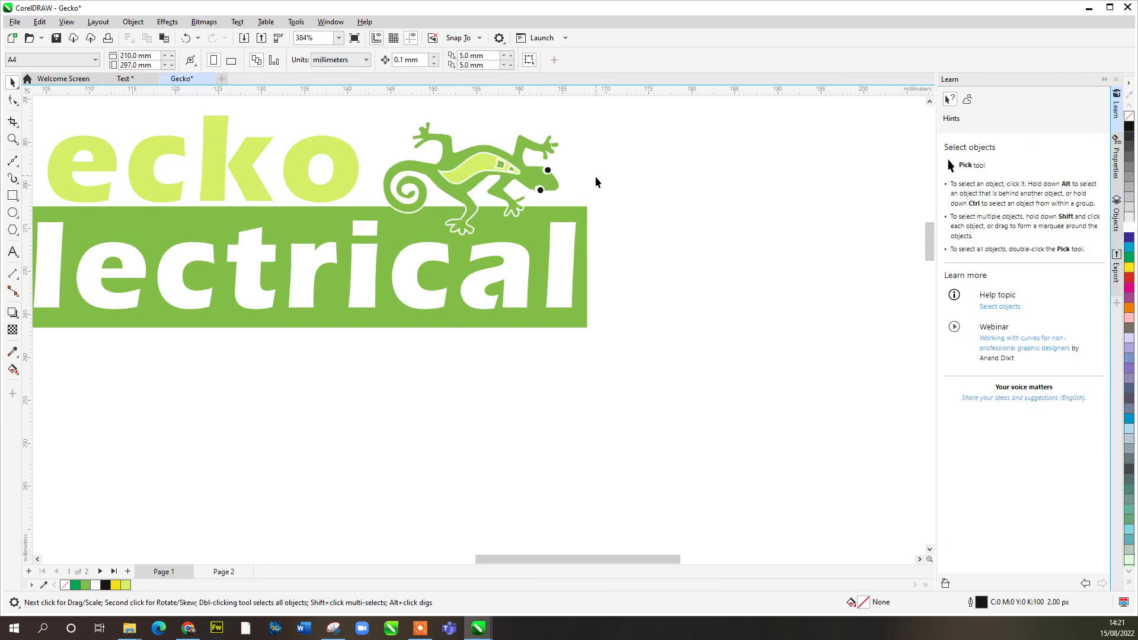
pyautogui.hotkey('ctrl', 'z')
pyautogui.click(649, 193)
pyautogui.click(540, 150)
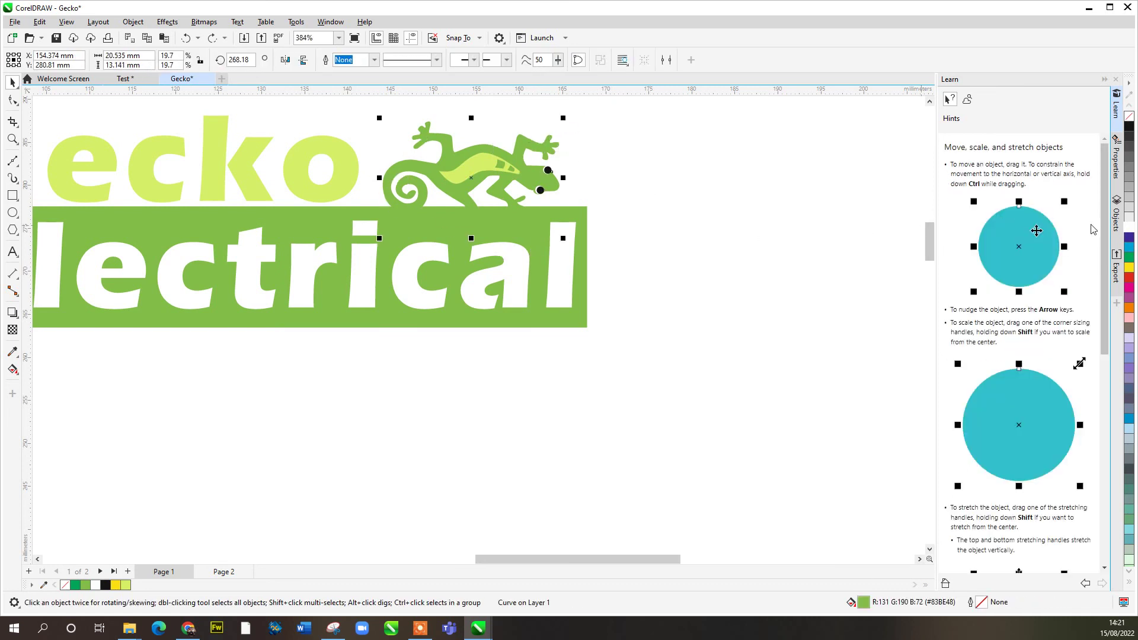
pyautogui.rightClick(1129, 233)
pyautogui.click(681, 251)
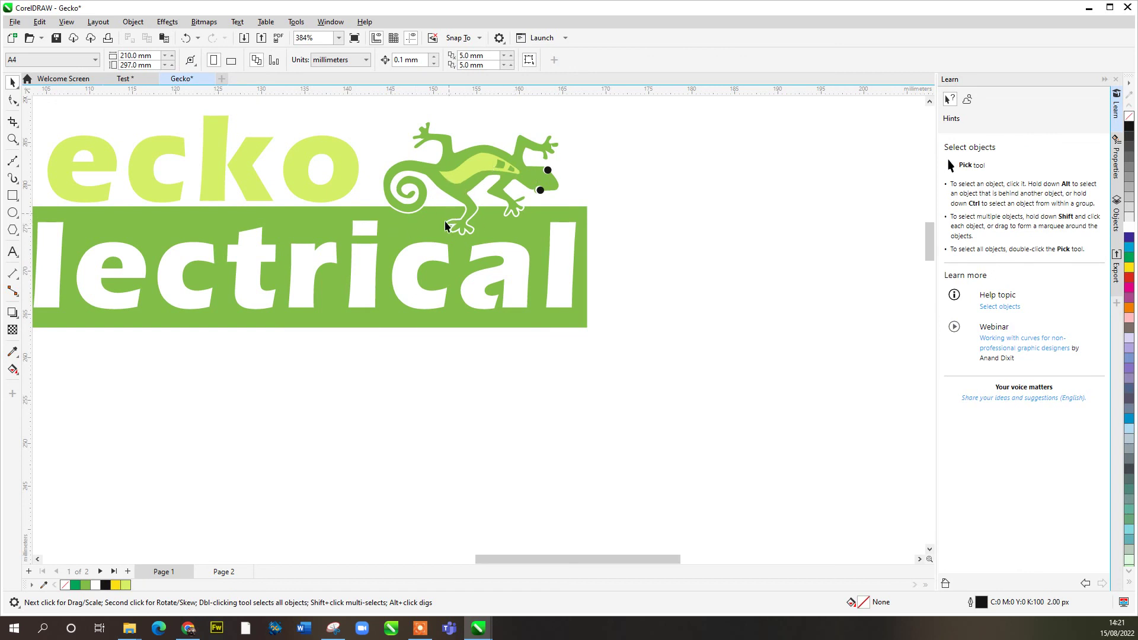
# Nudge the second logo's 'Gecko' text up and left, enlarge it slightly, and colour it medium green
pyautogui.scroll(-4, 488, 239)
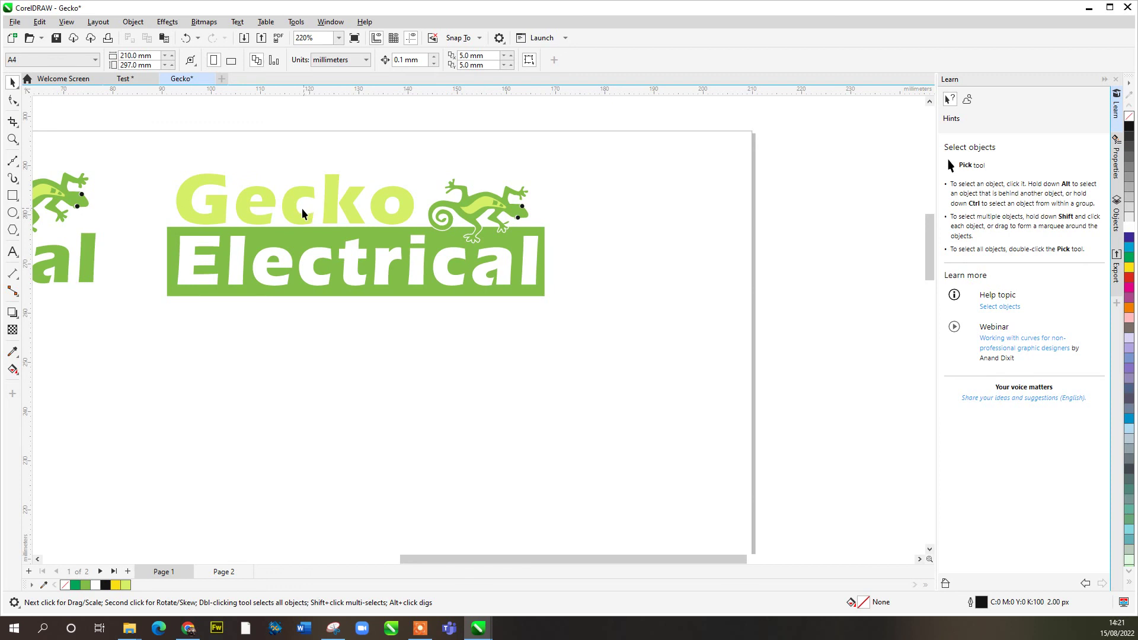
pyautogui.doubleClick(302, 210)
pyautogui.moveTo(303, 209); pyautogui.dragTo(298, 210)
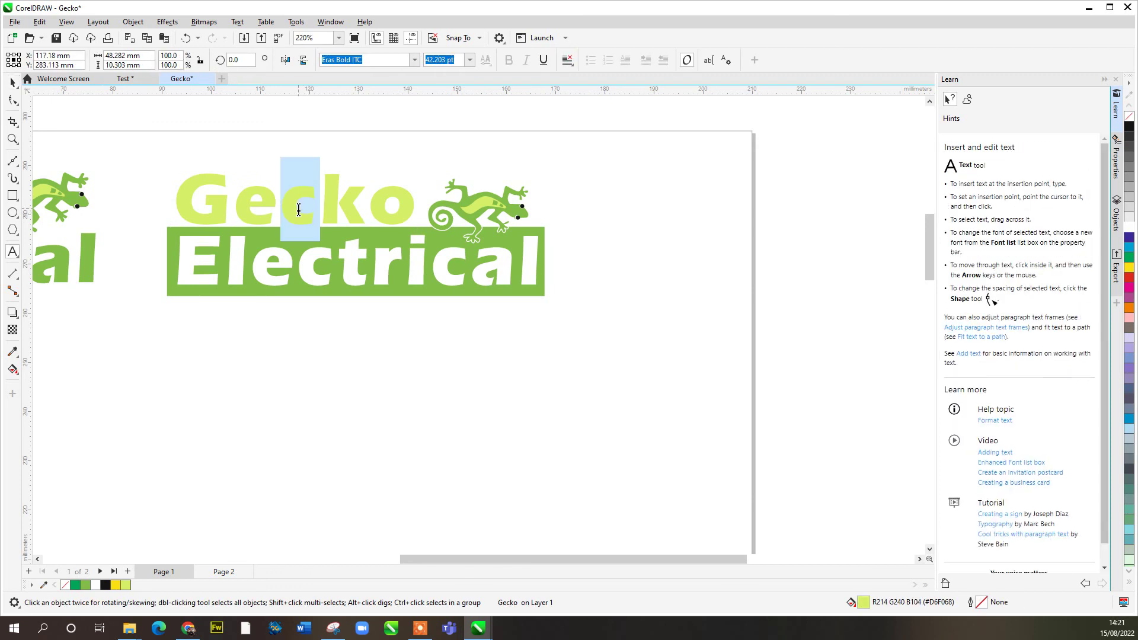
pyautogui.click(318, 158)
pyautogui.click(12, 83)
pyautogui.moveTo(206, 181); pyautogui.dragTo(199, 177)
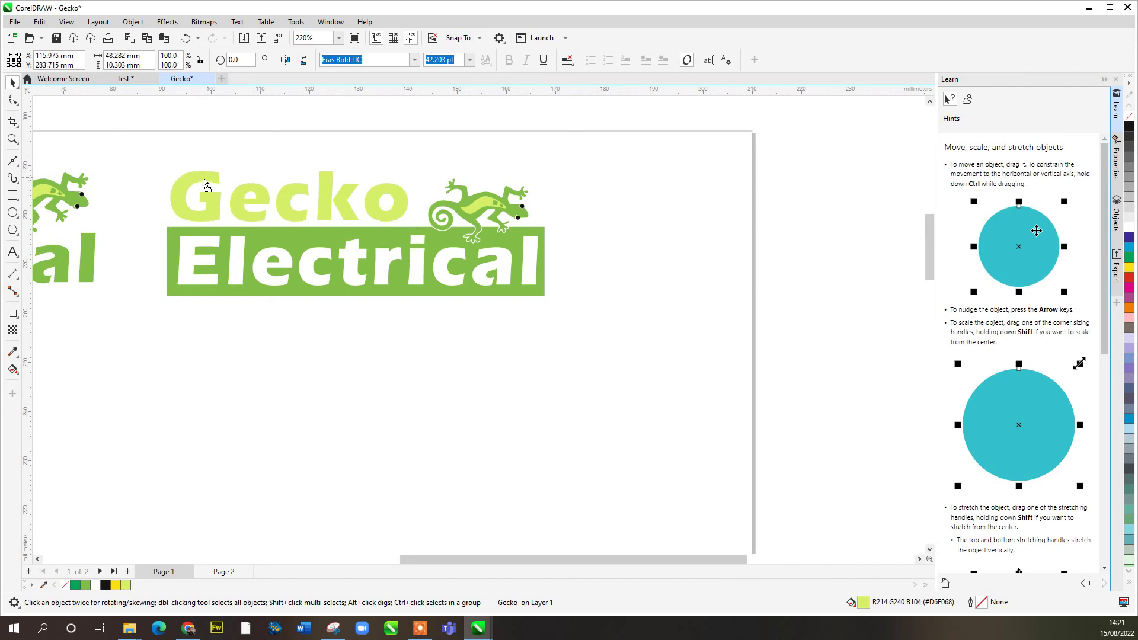
pyautogui.moveTo(411, 168); pyautogui.dragTo(422, 154)
pyautogui.click(85, 587)
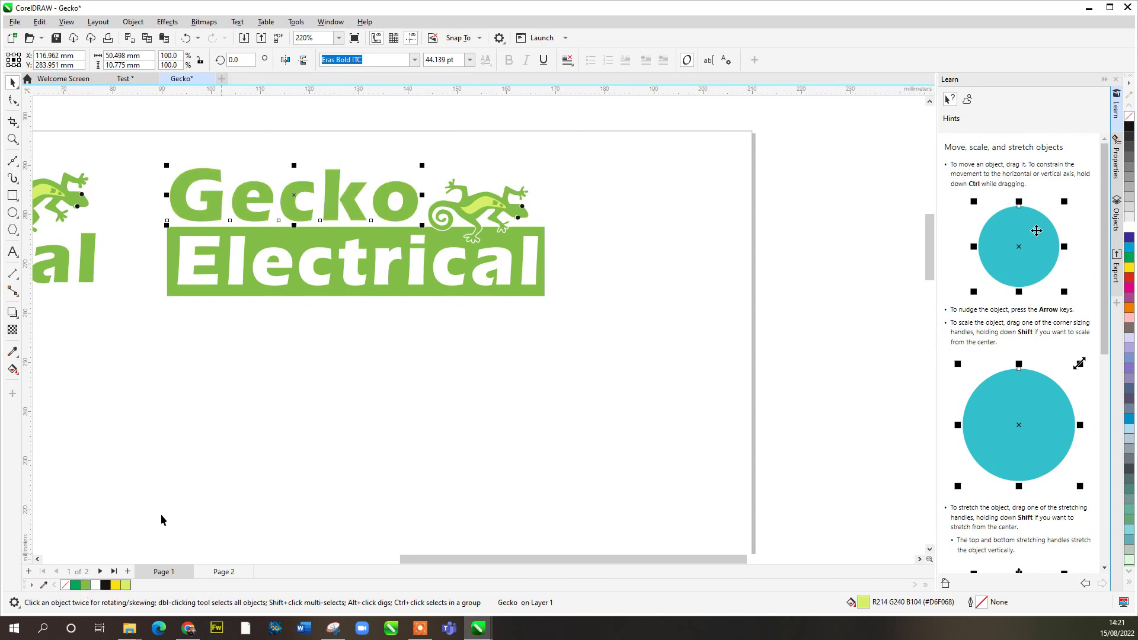
pyautogui.click(303, 419)
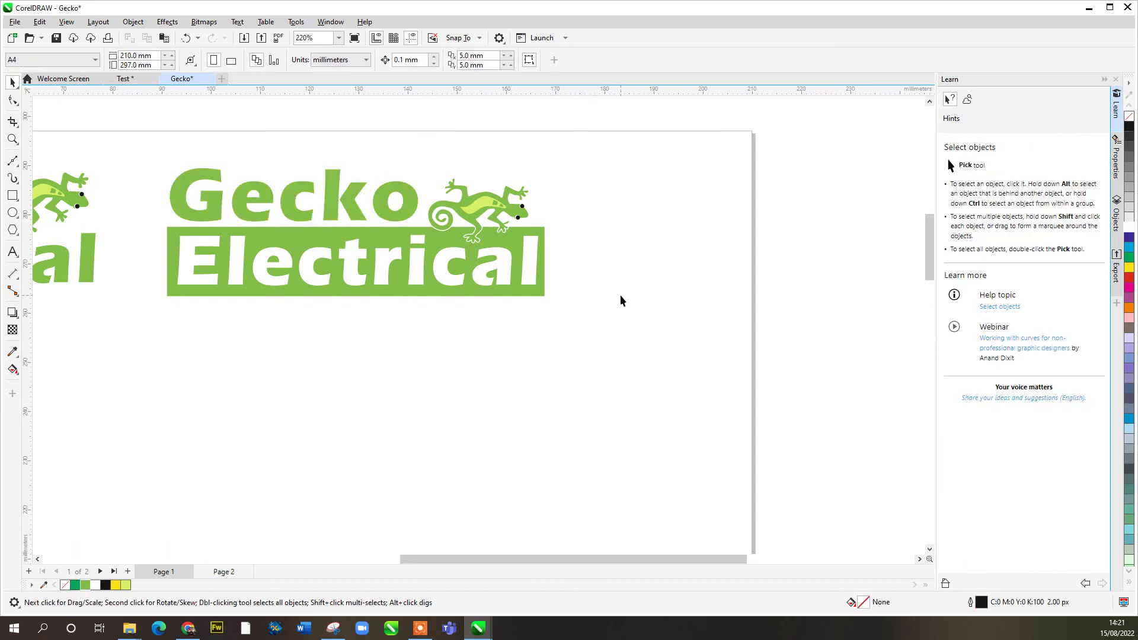
# Shift both logos so they sit evenly spaced across the top of the page
pyautogui.scroll(-3, 493, 318)
pyautogui.moveTo(490, 325); pyautogui.dragTo(567, 314)
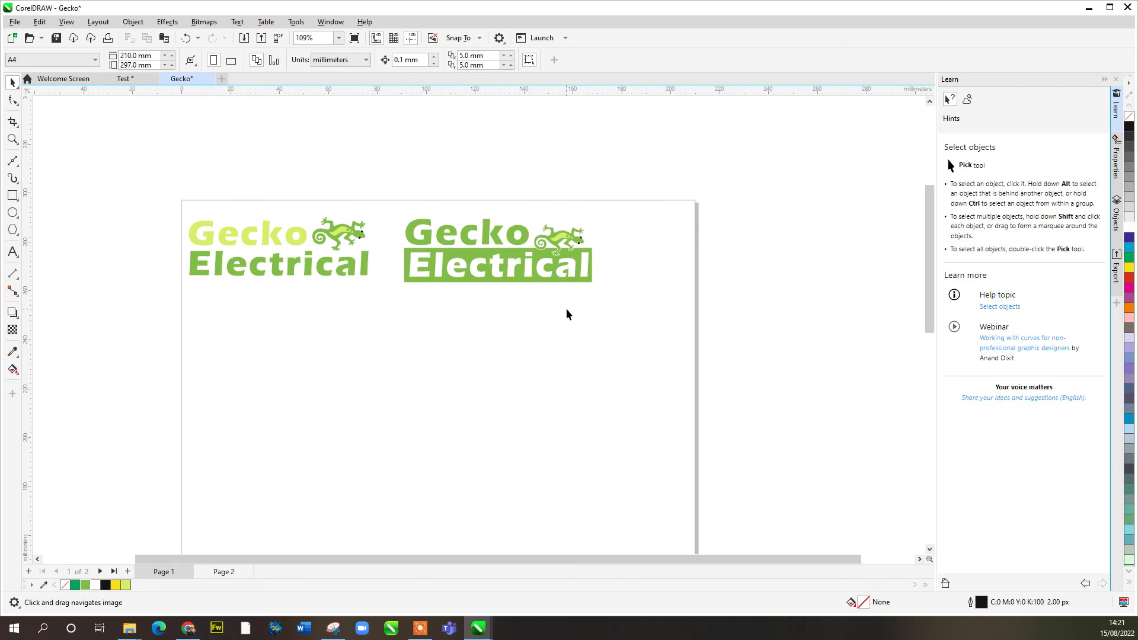
pyautogui.scroll(-1, 567, 314)
pyautogui.moveTo(407, 316); pyautogui.dragTo(407, 315)
pyautogui.click(409, 203)
pyautogui.moveTo(613, 288); pyautogui.dragTo(616, 278)
pyautogui.moveTo(167, 211); pyautogui.dragTo(432, 289)
pyautogui.moveTo(349, 273); pyautogui.dragTo(368, 279)
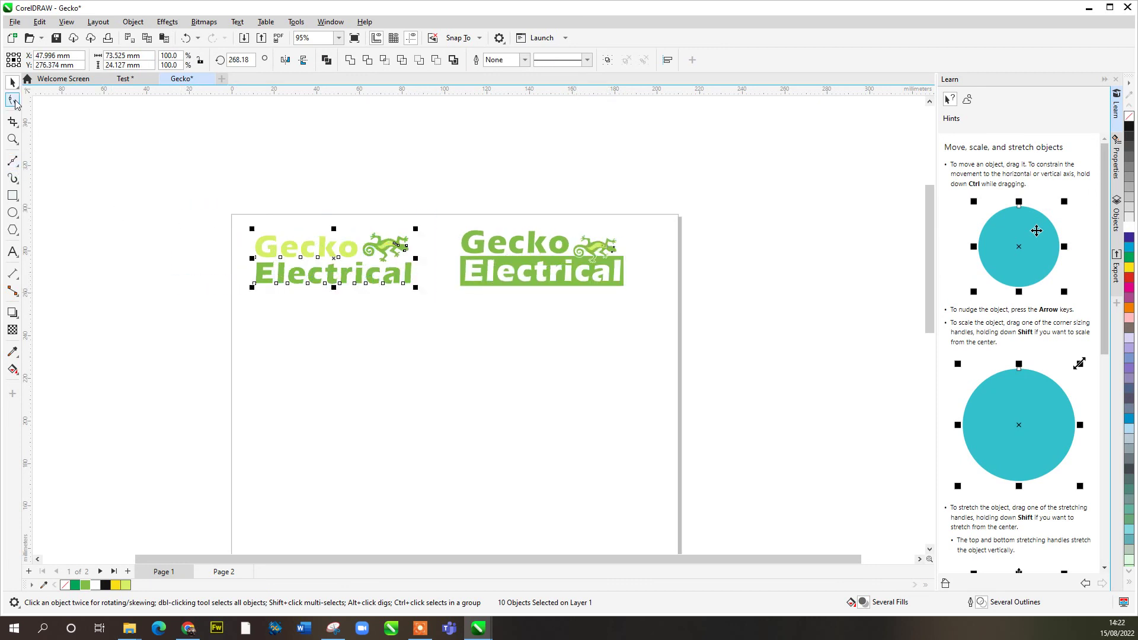
pyautogui.click(400, 333)
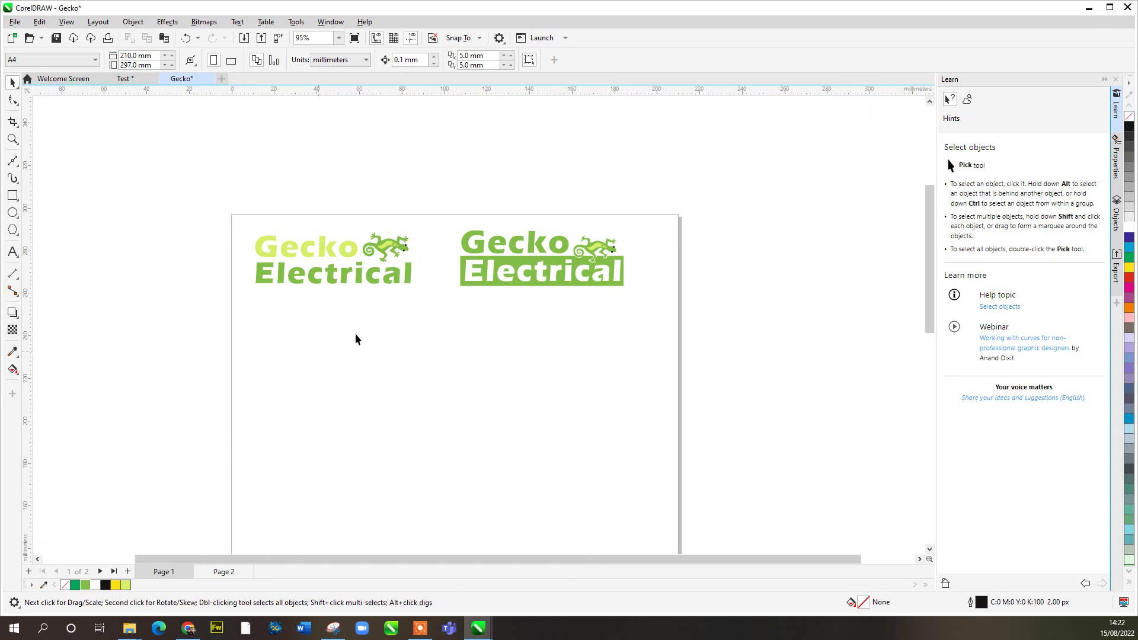
pyautogui.scroll(1, 622, 258)
pyautogui.scroll(-1, 619, 260)
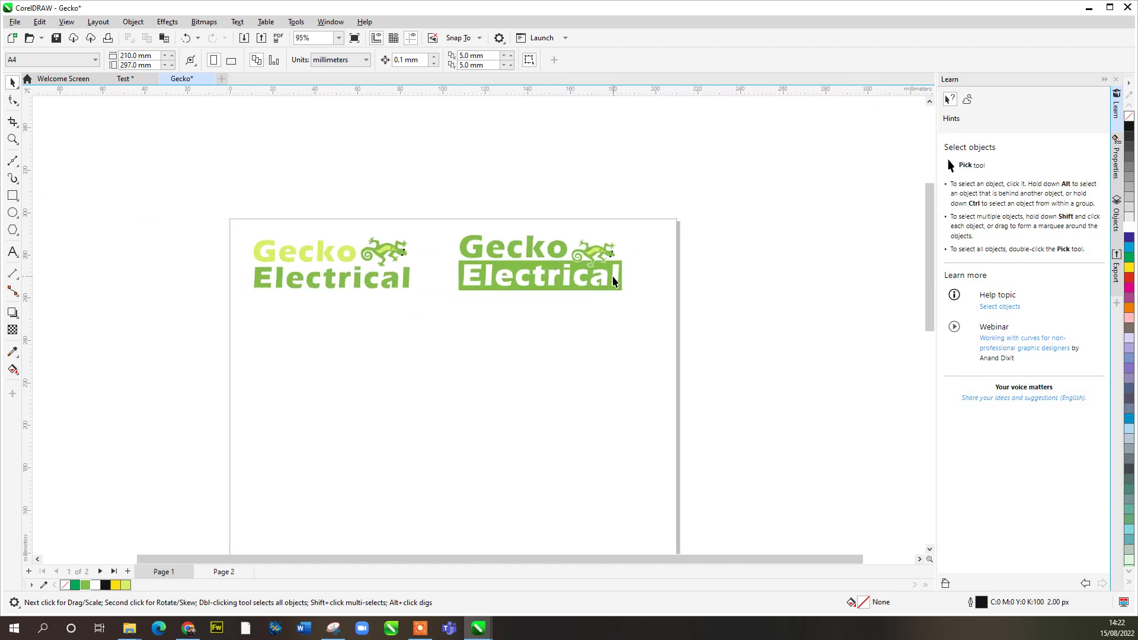